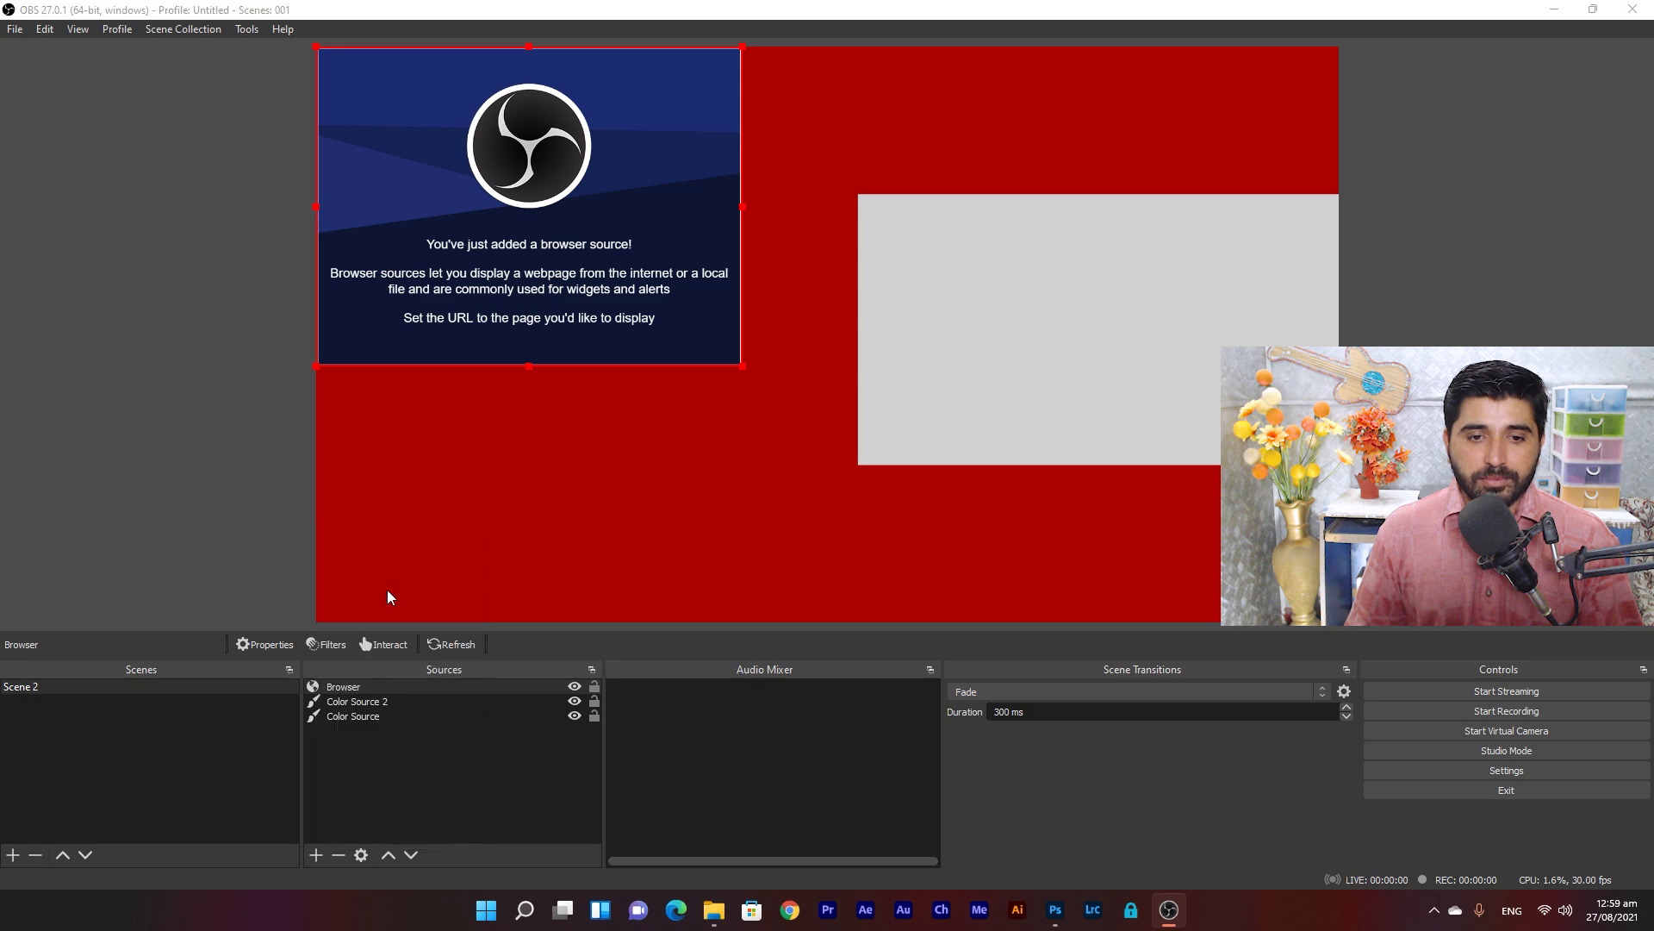
# Create Color Source 3 and set its colour to navy (#00007f).
pyautogui.click(888, 573)
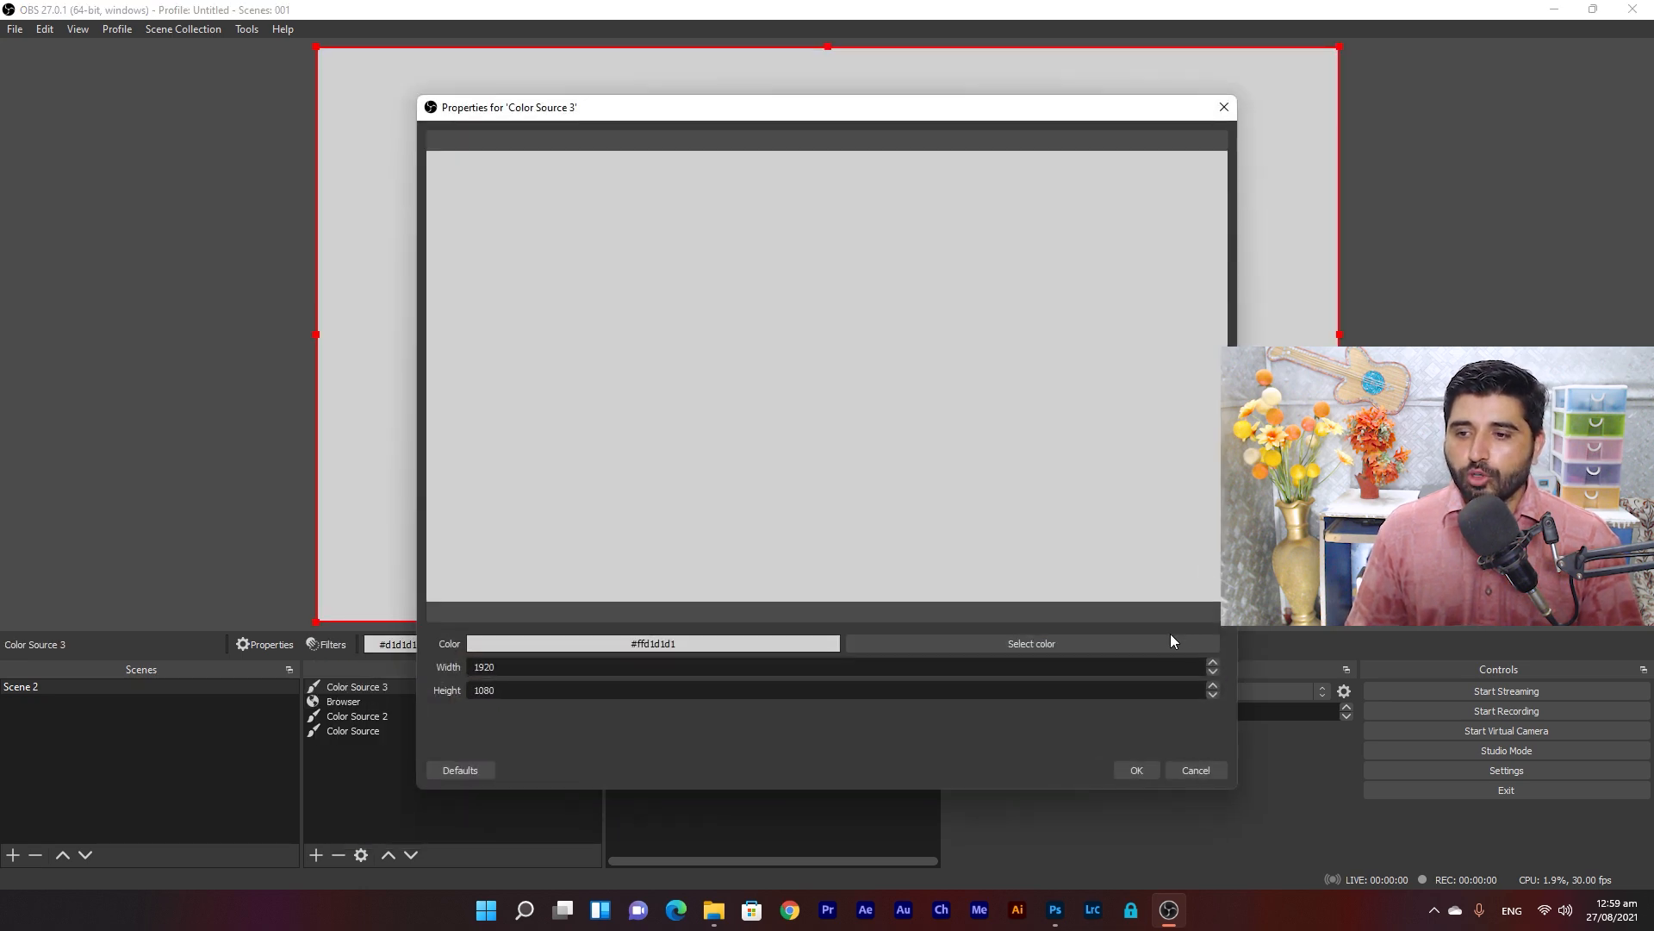
pyautogui.click(1174, 642)
pyautogui.click(628, 331)
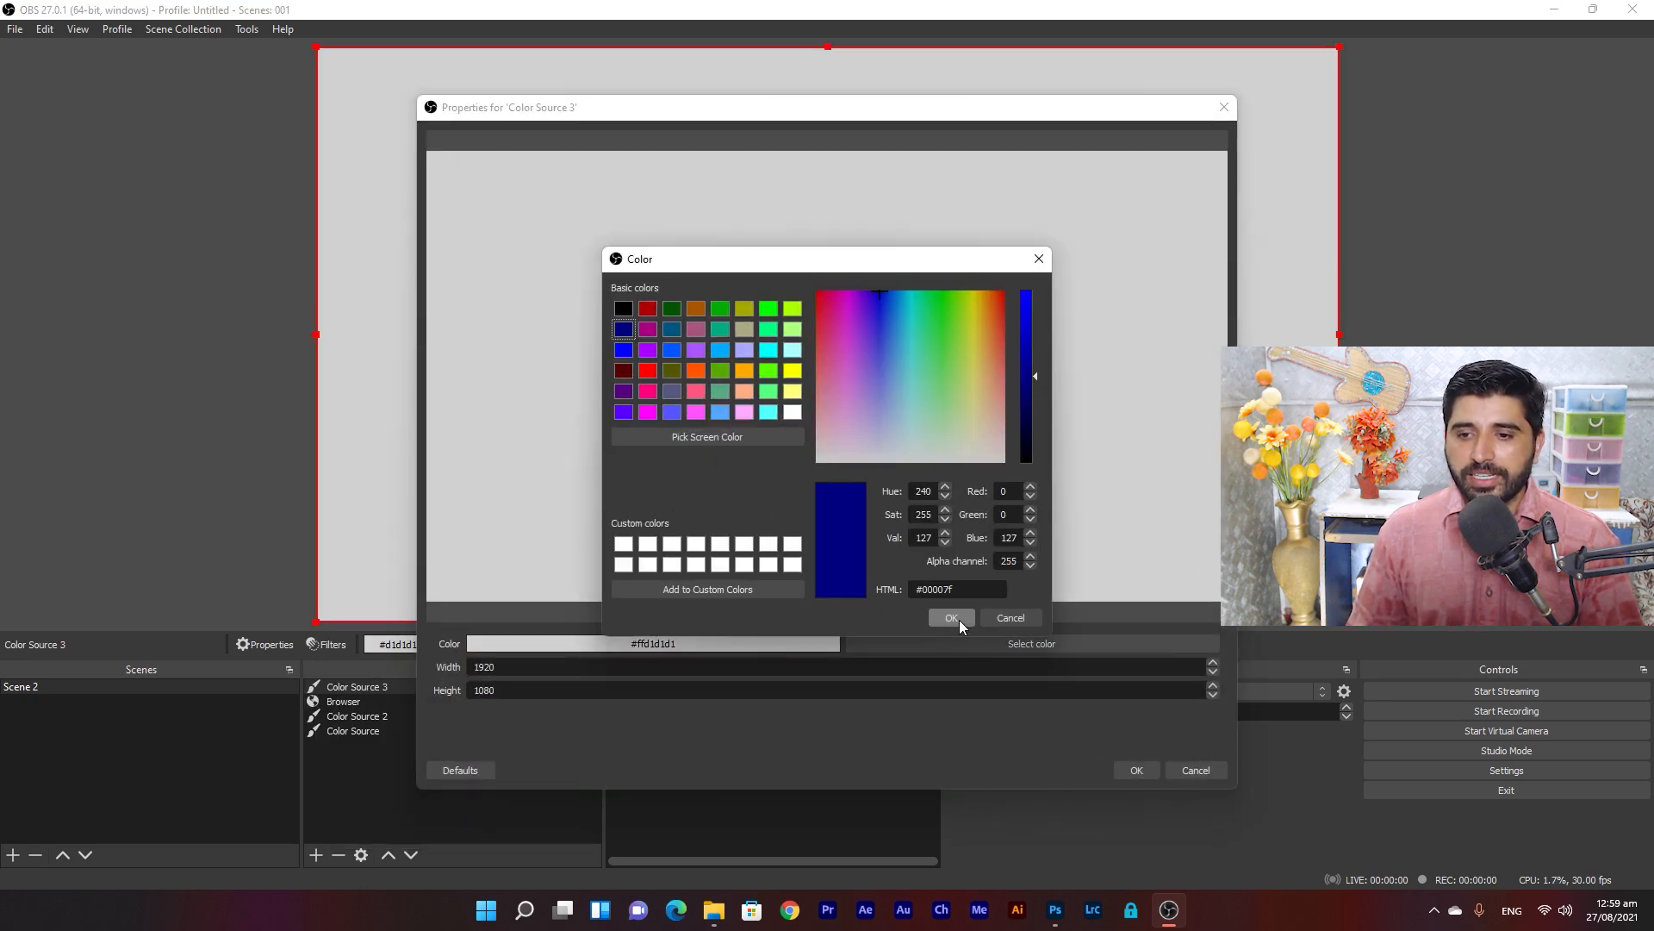
pyautogui.click(951, 617)
pyautogui.click(1136, 770)
# Resize the navy rectangle into a smaller box over the left-middle of the scene.
pyautogui.moveTo(1339, 334); pyautogui.dragTo(843, 341)
pyautogui.moveTo(757, 287); pyautogui.dragTo(739, 354)
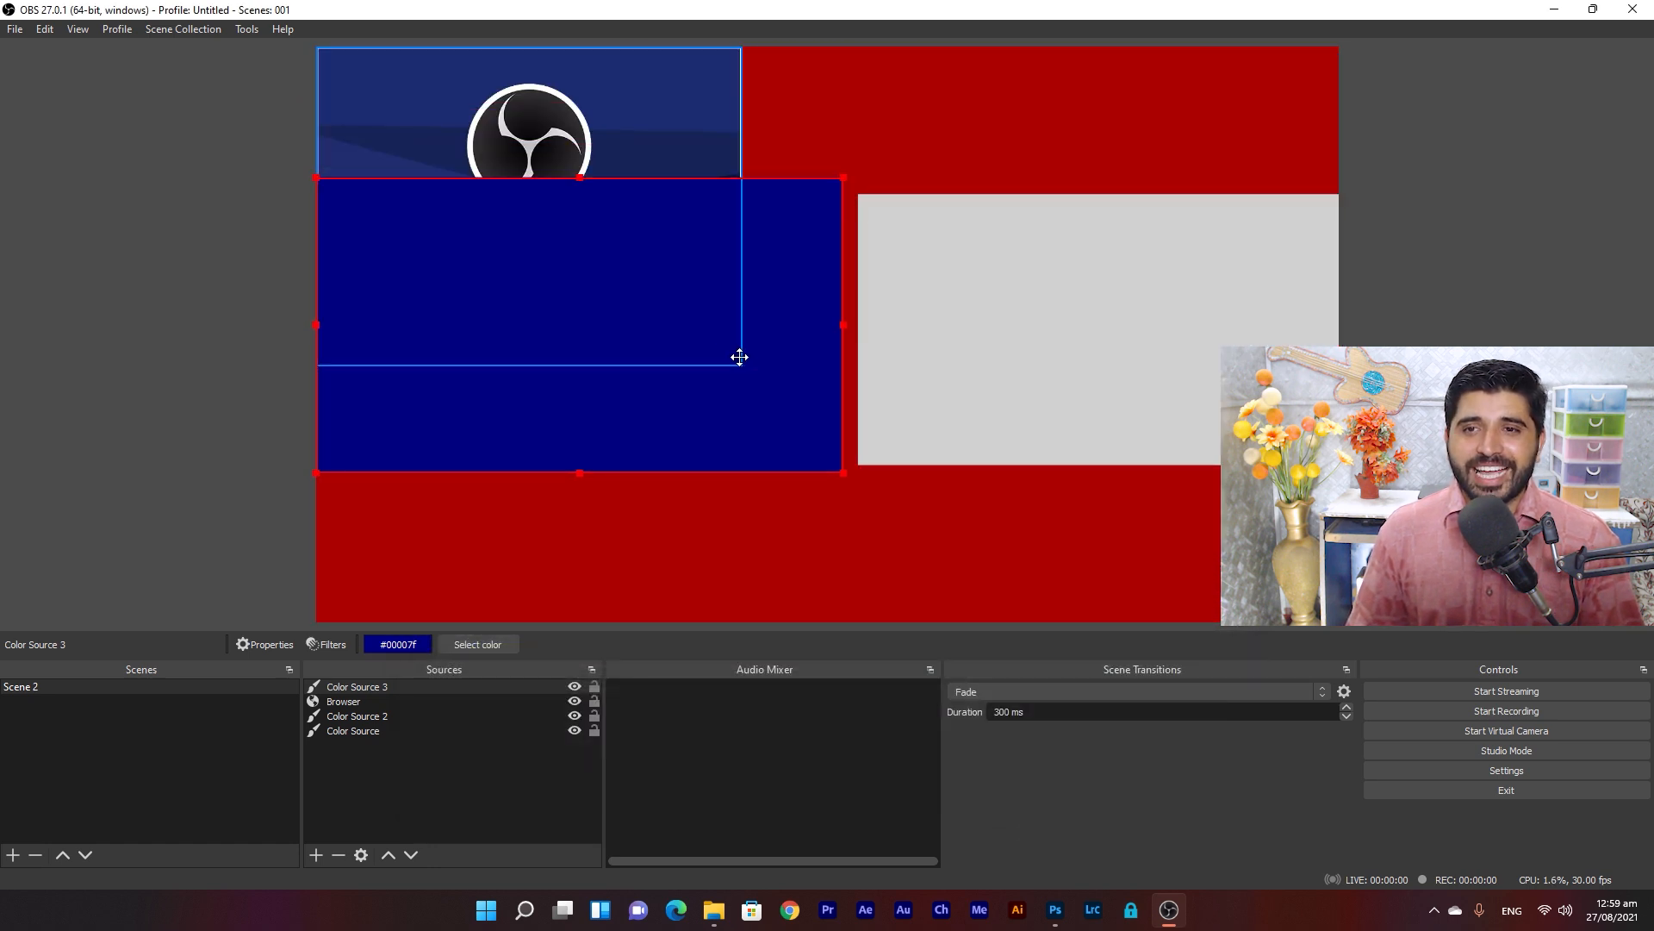
pyautogui.moveTo(856, 326); pyautogui.dragTo(794, 329)
pyautogui.click(635, 164)
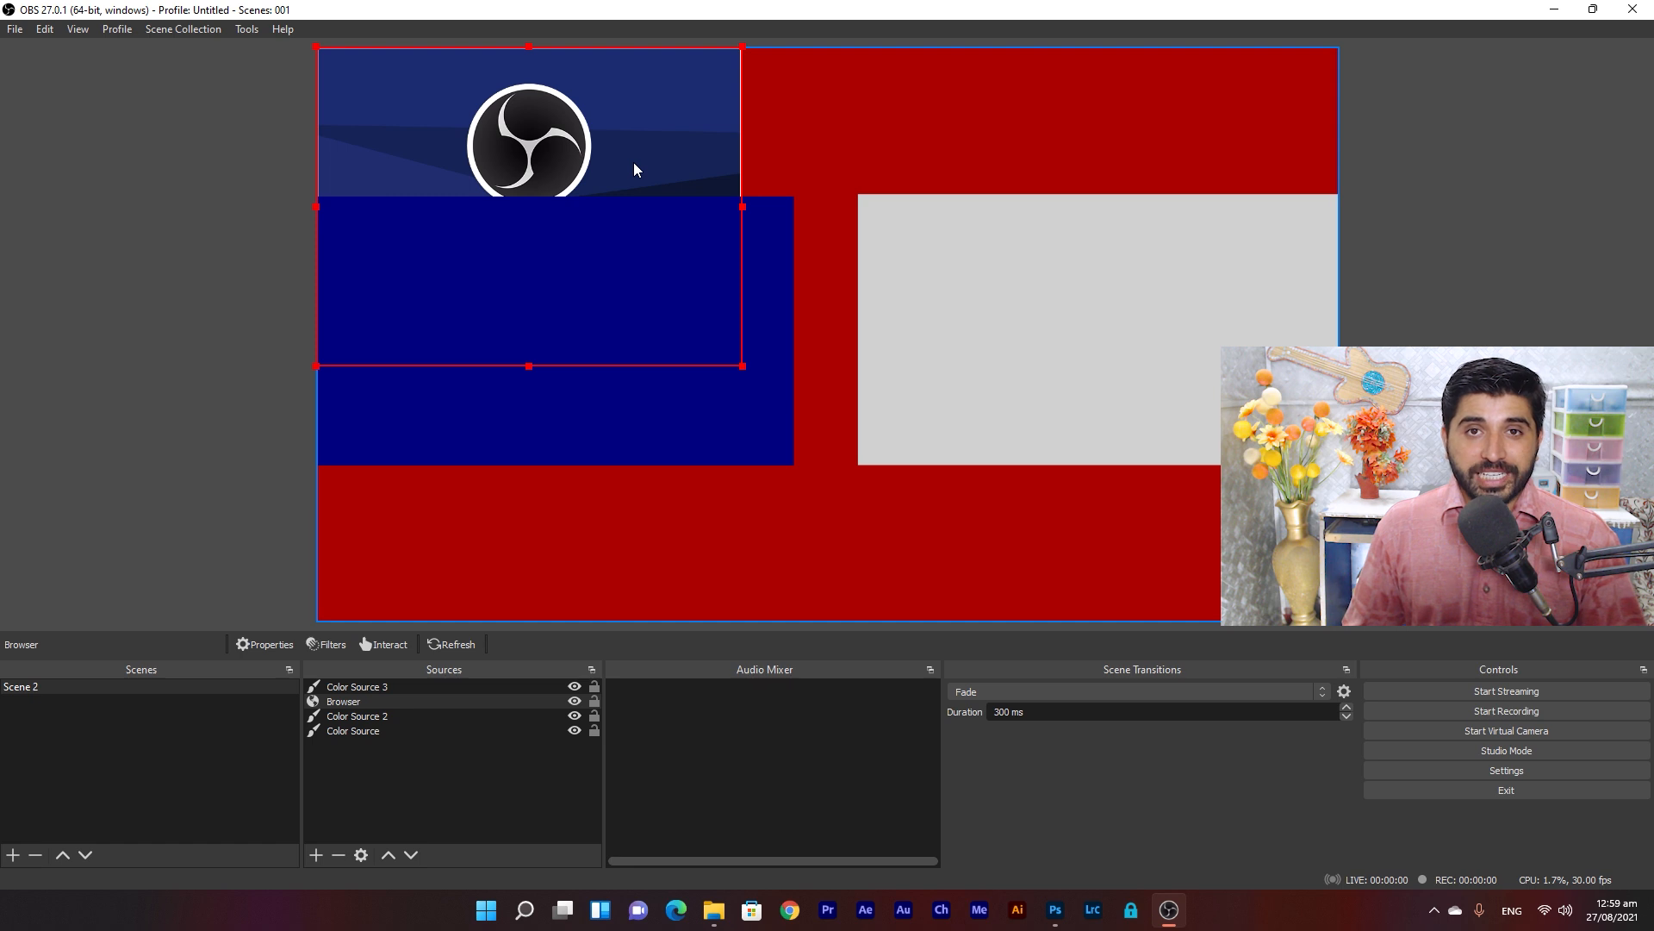
# Delete the browser source and nudge the grey rectangle down slightly.
pyautogui.press('Delete')
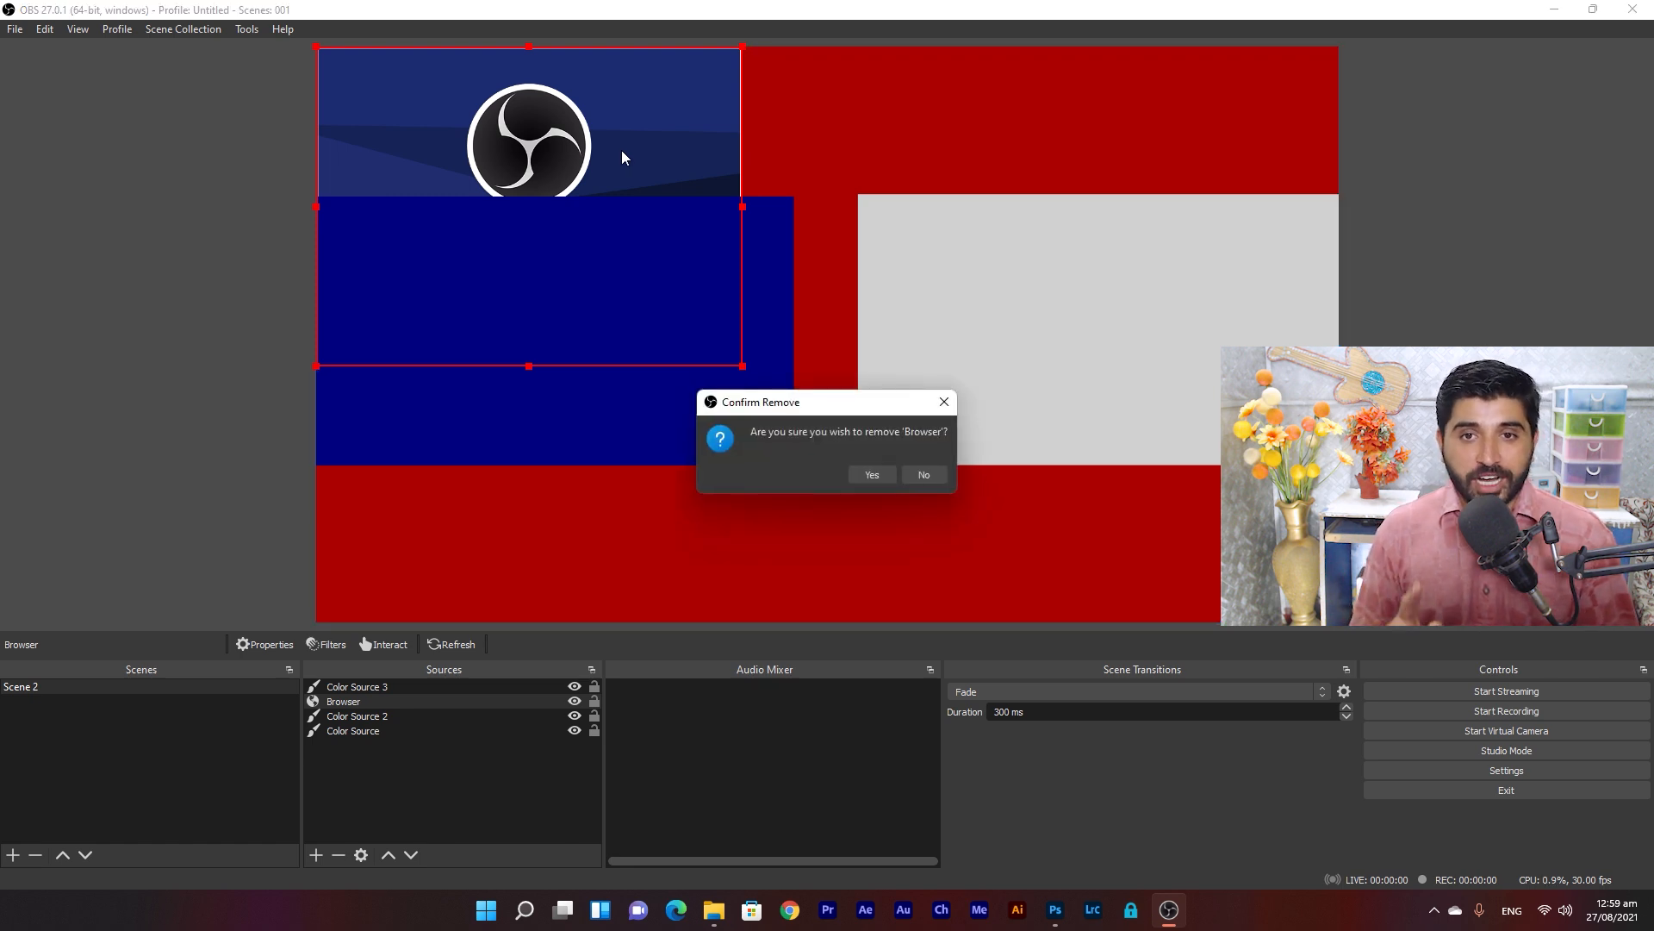
pyautogui.click(873, 475)
pyautogui.click(888, 395)
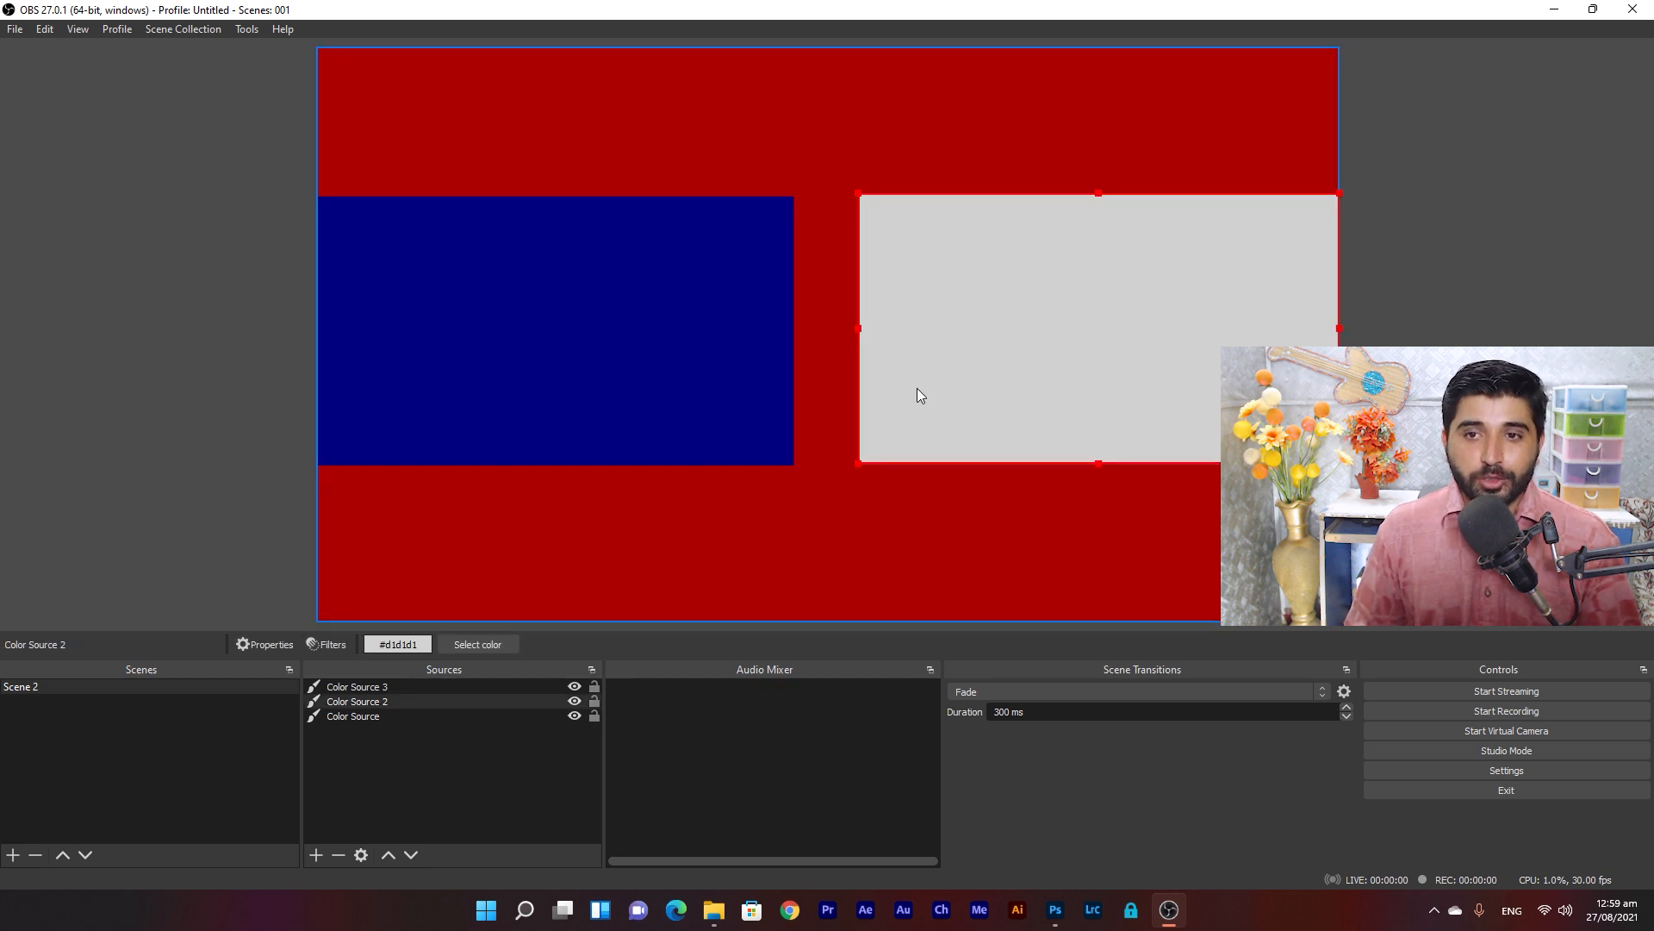
pyautogui.press('Down')
pyautogui.press('Down')
pyautogui.press('Down')
pyautogui.press('Down')
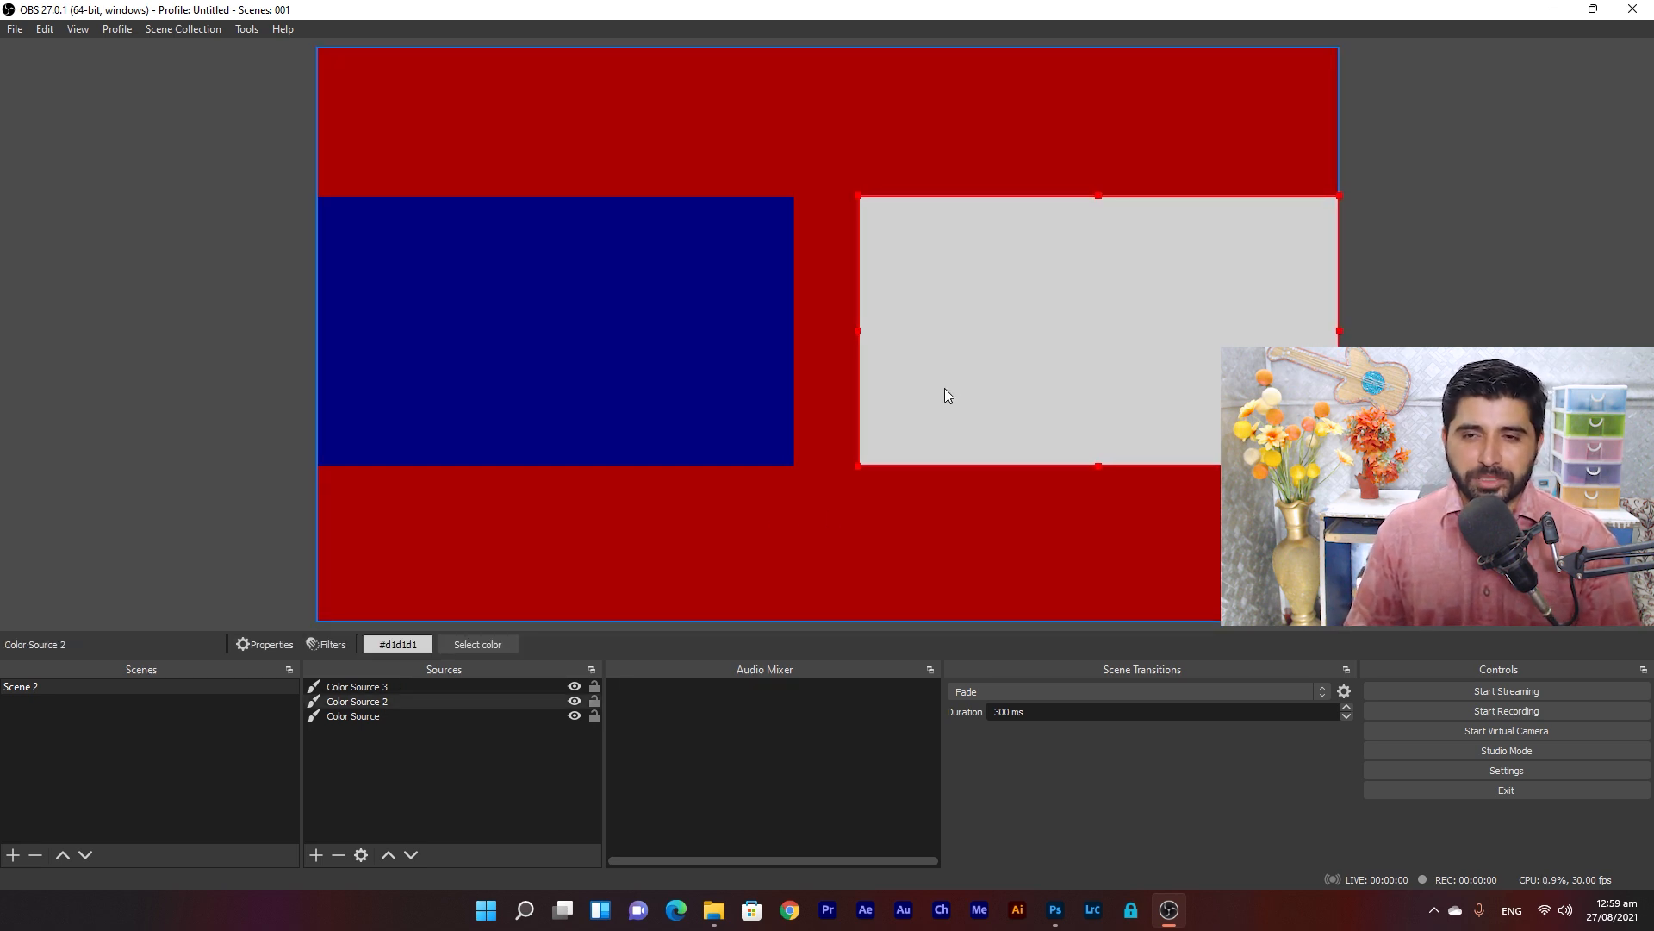
# Rename the navy rectangle's source to cam1 and the grey one's to cam2.
pyautogui.click(360, 689)
pyautogui.click(359, 691)
pyautogui.write('cam1')
pyautogui.press('Return')
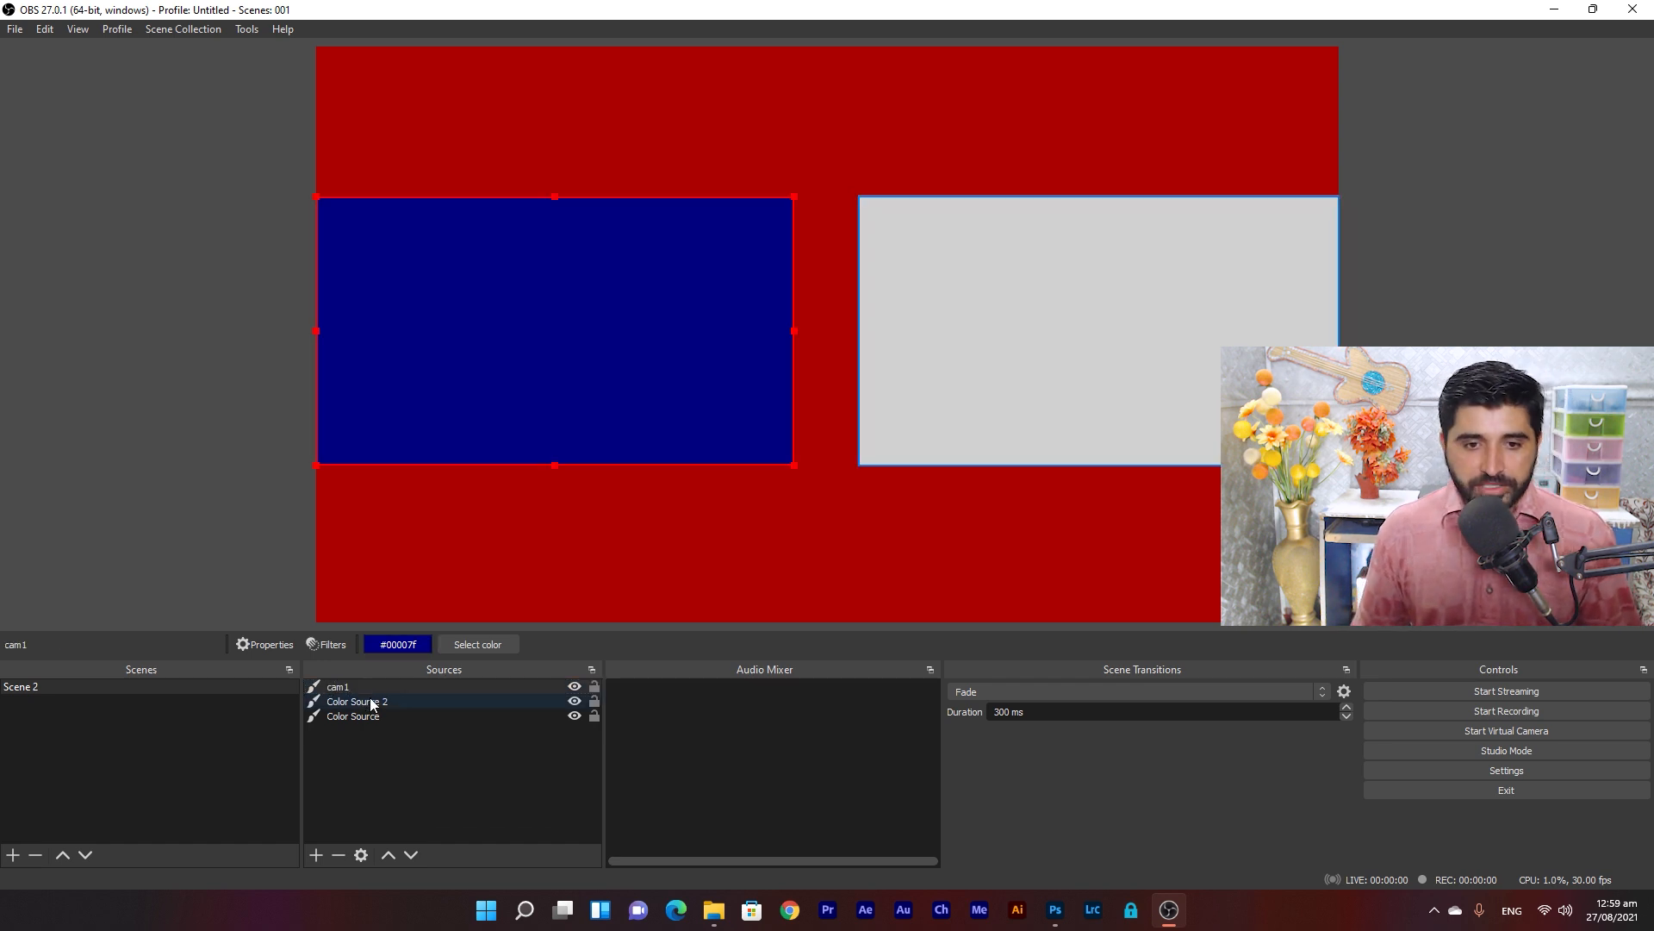
pyautogui.click(367, 704)
pyautogui.click(364, 704)
pyautogui.write('ca')
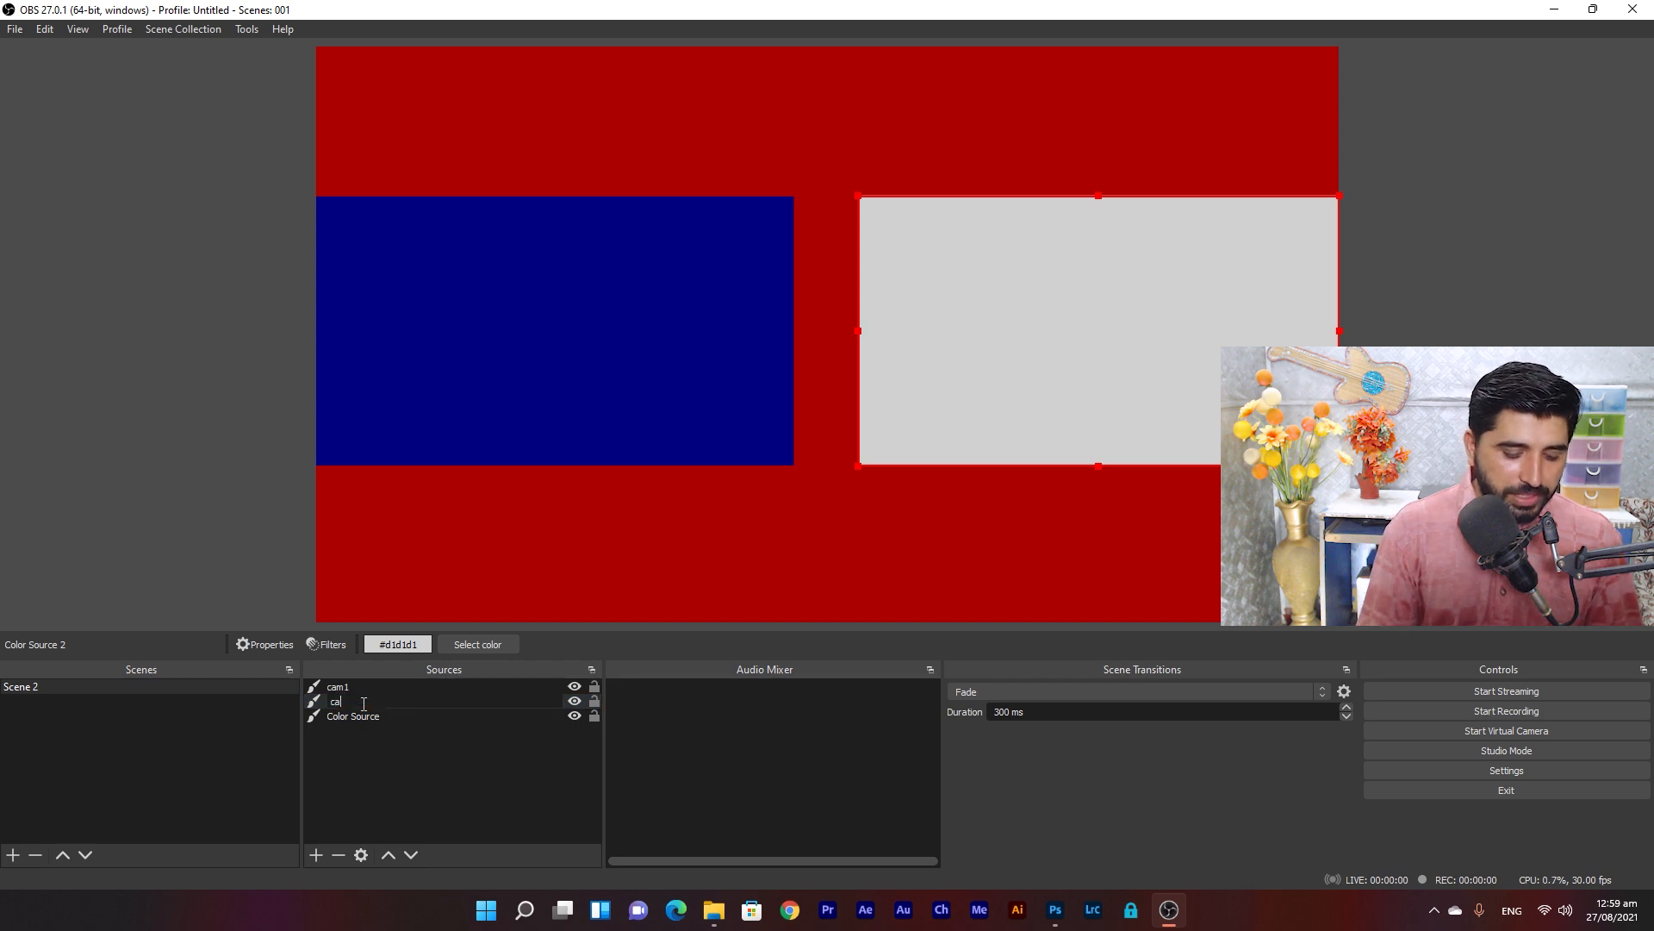
pyautogui.write('m2')
pyautogui.press('Return')
# Select the red Color Source background in the Sources list.
pyautogui.click(396, 719)
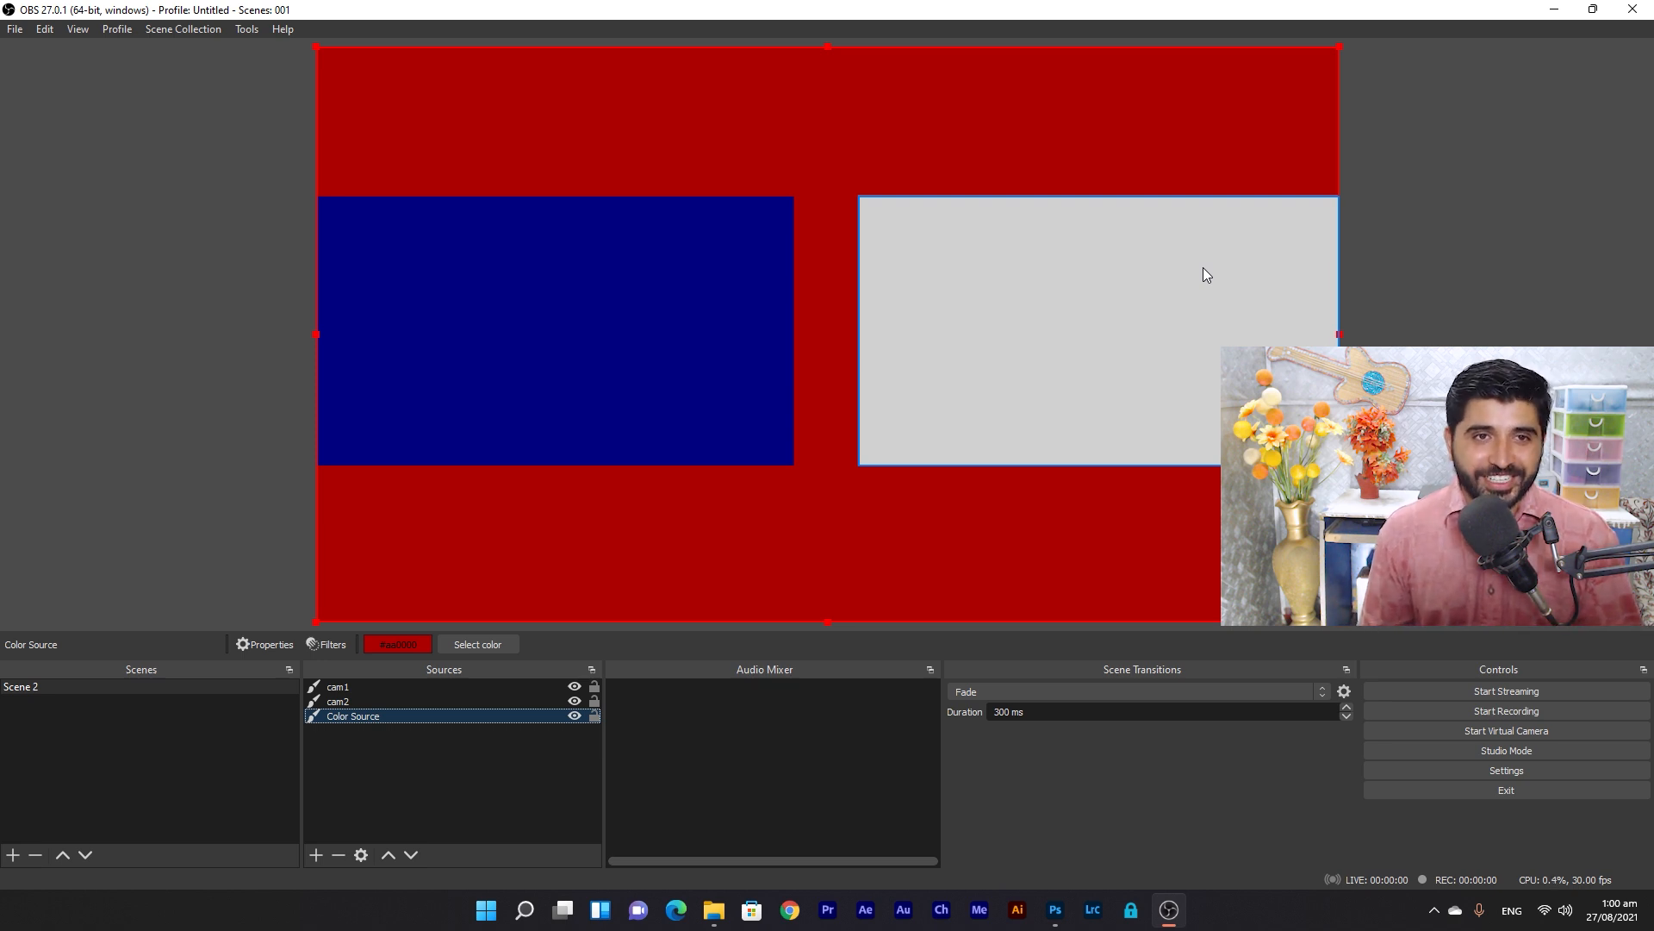
# Rename scene collection 001 to 'film editing school' and check it in the collection list.
pyautogui.click(198, 33)
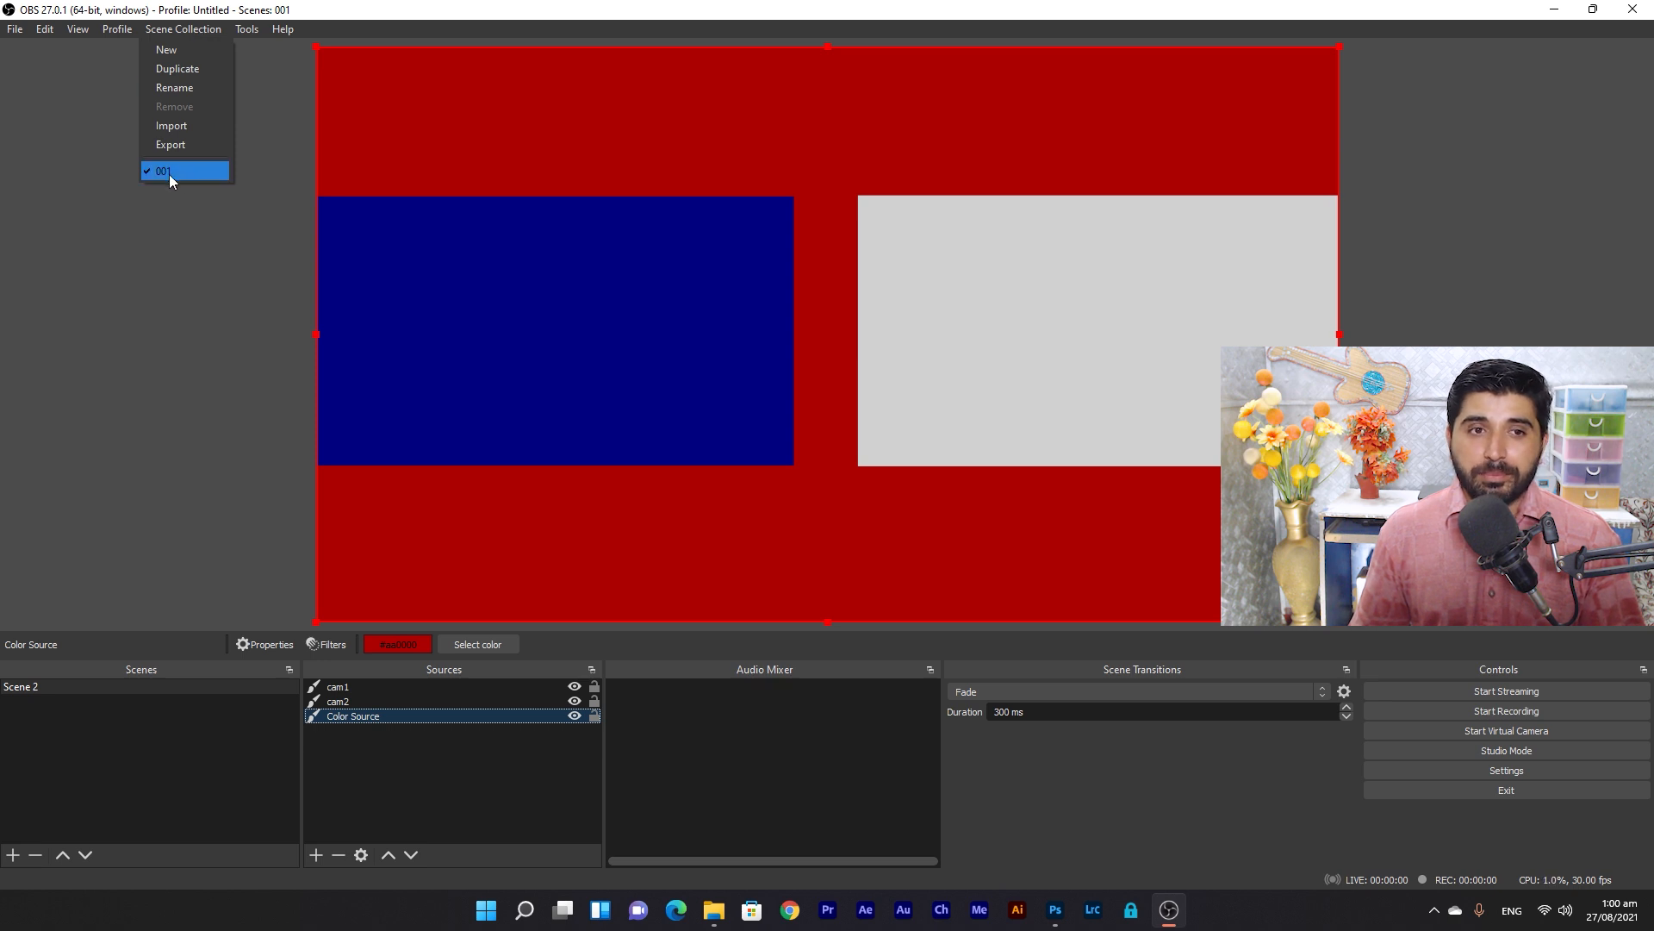
pyautogui.click(196, 88)
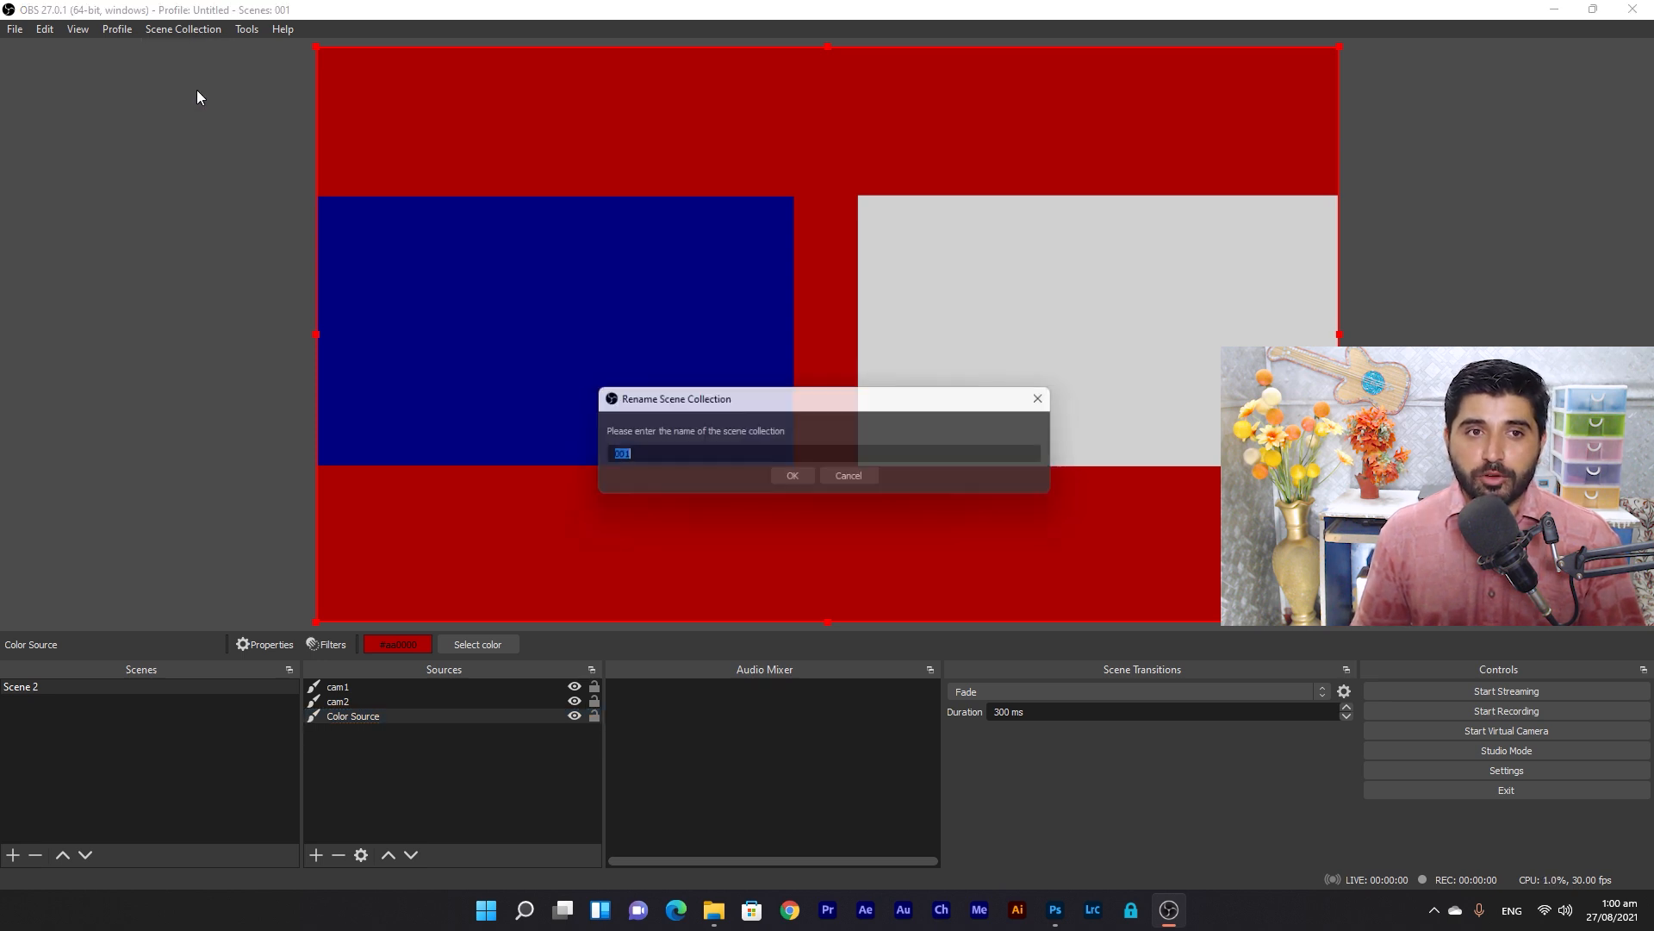
pyautogui.press('BackSpace')
pyautogui.write('film editing ')
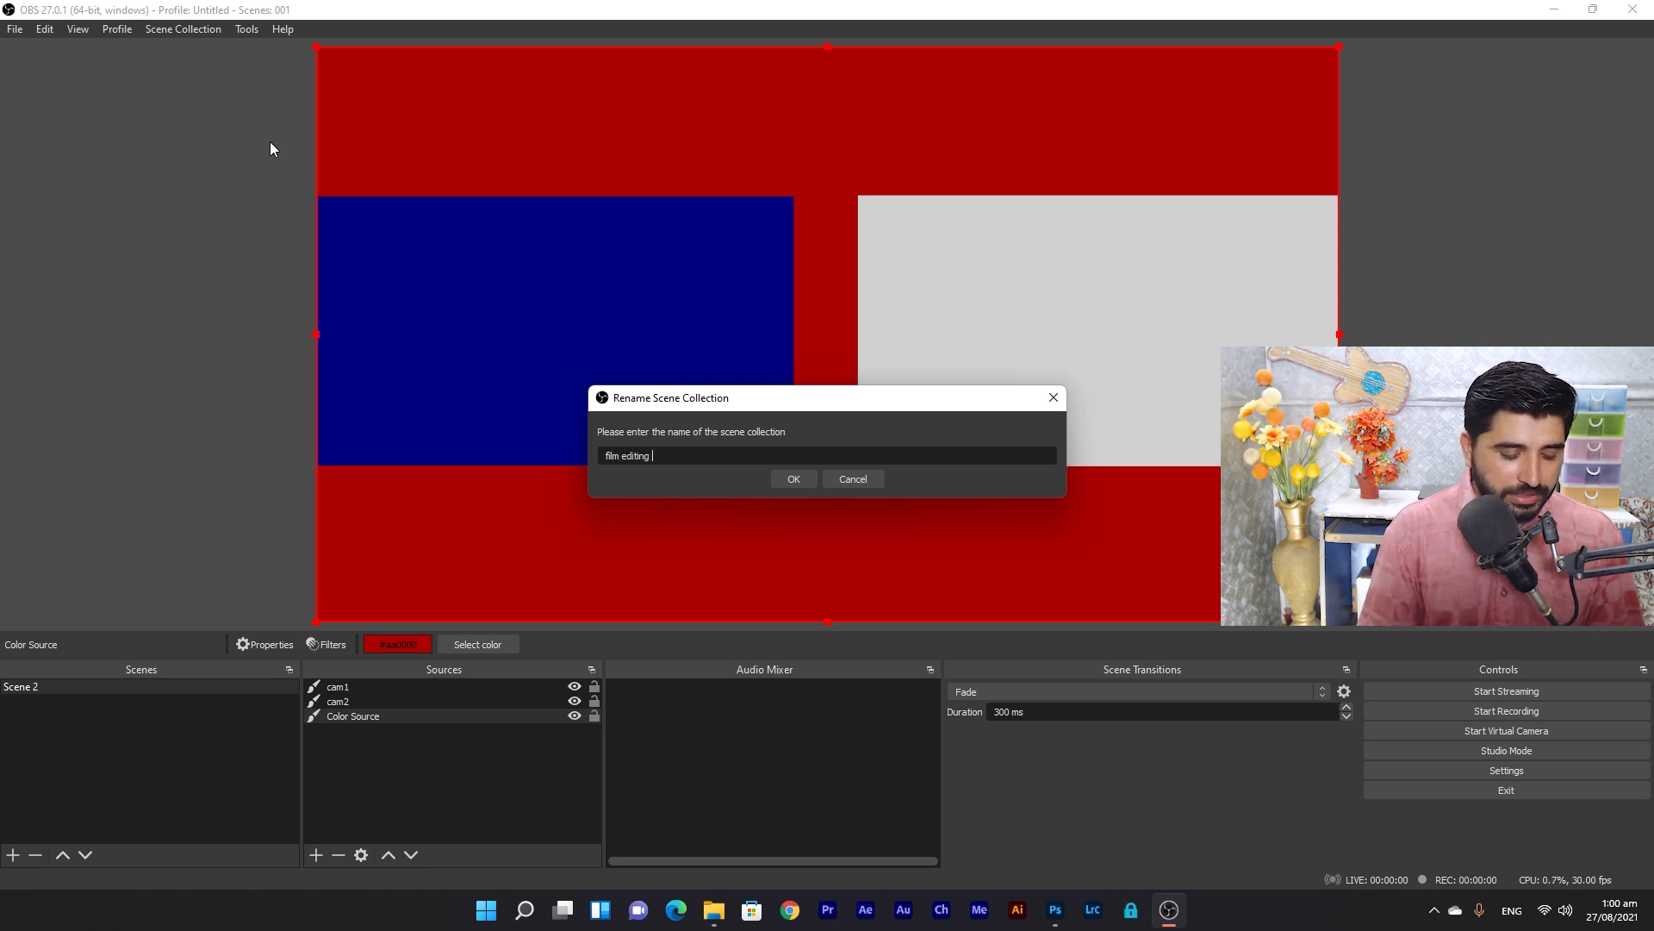
pyautogui.write('school')
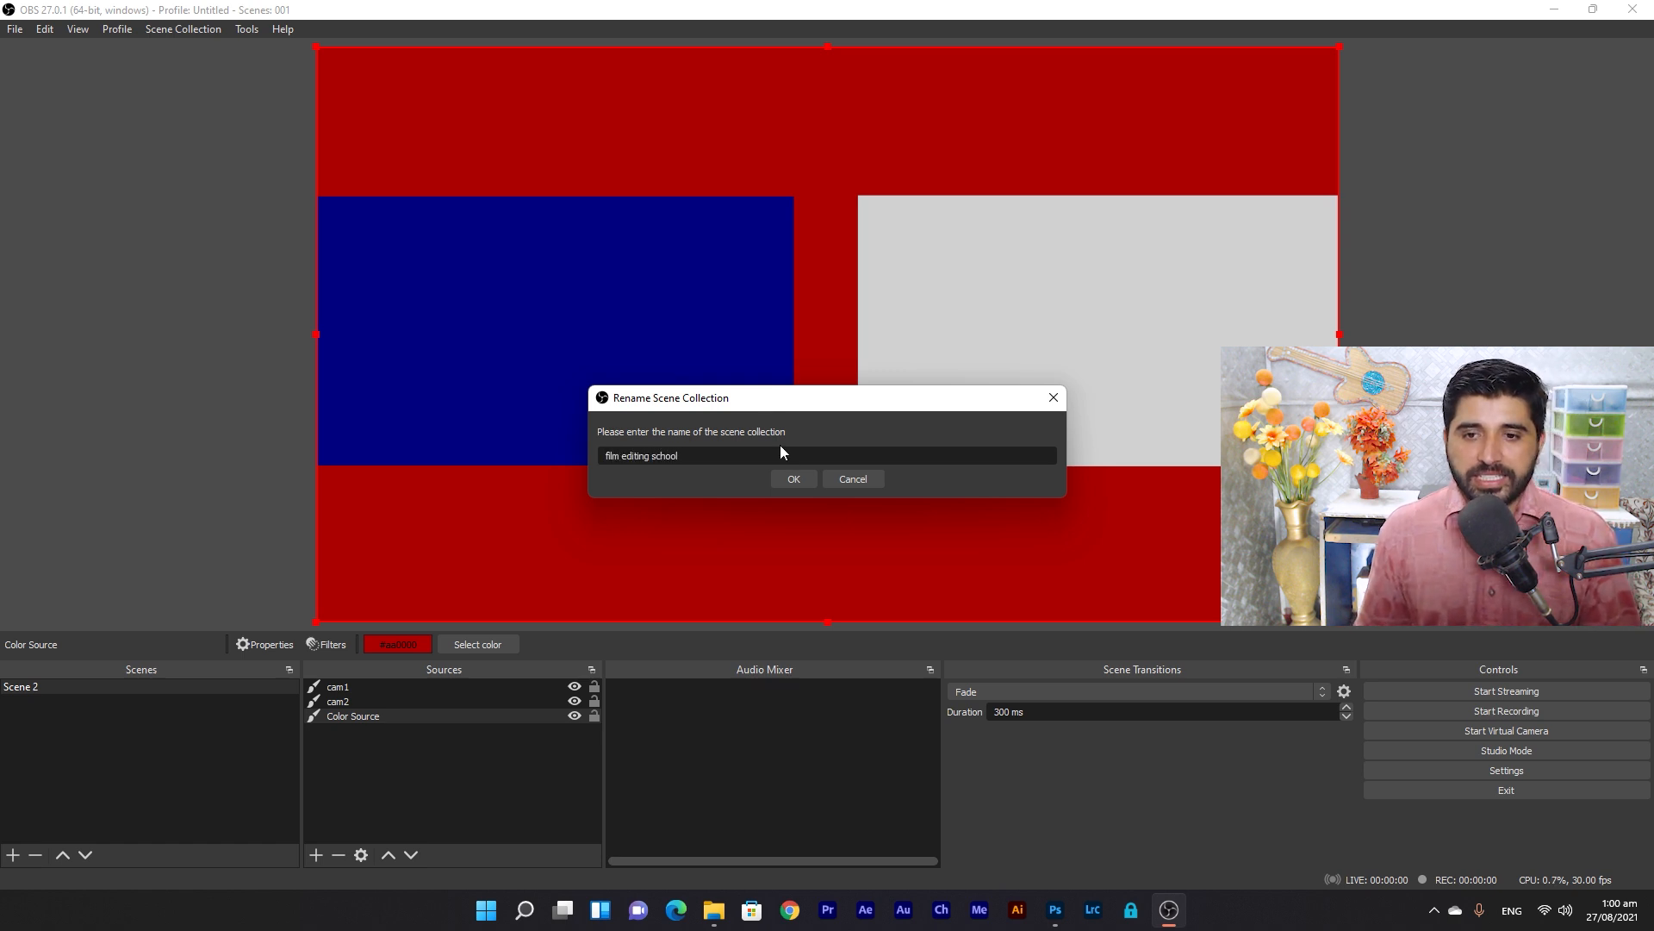
pyautogui.click(793, 479)
pyautogui.click(198, 29)
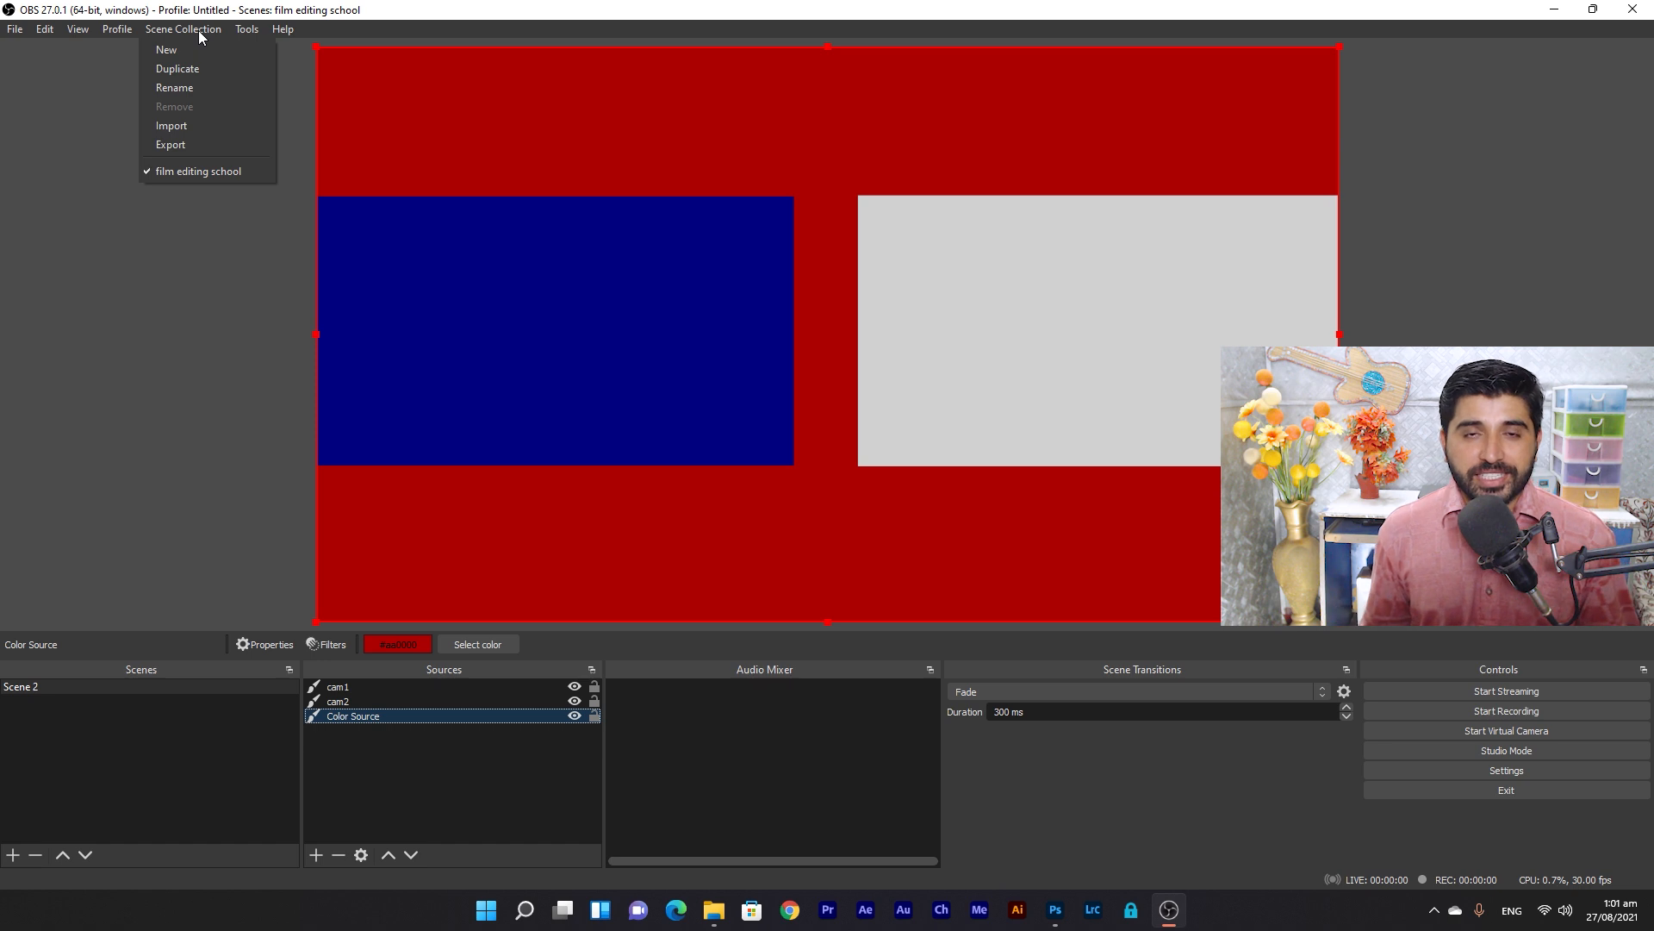
# Create and load a new scene collection named with the person's full name.
pyautogui.click(112, 754)
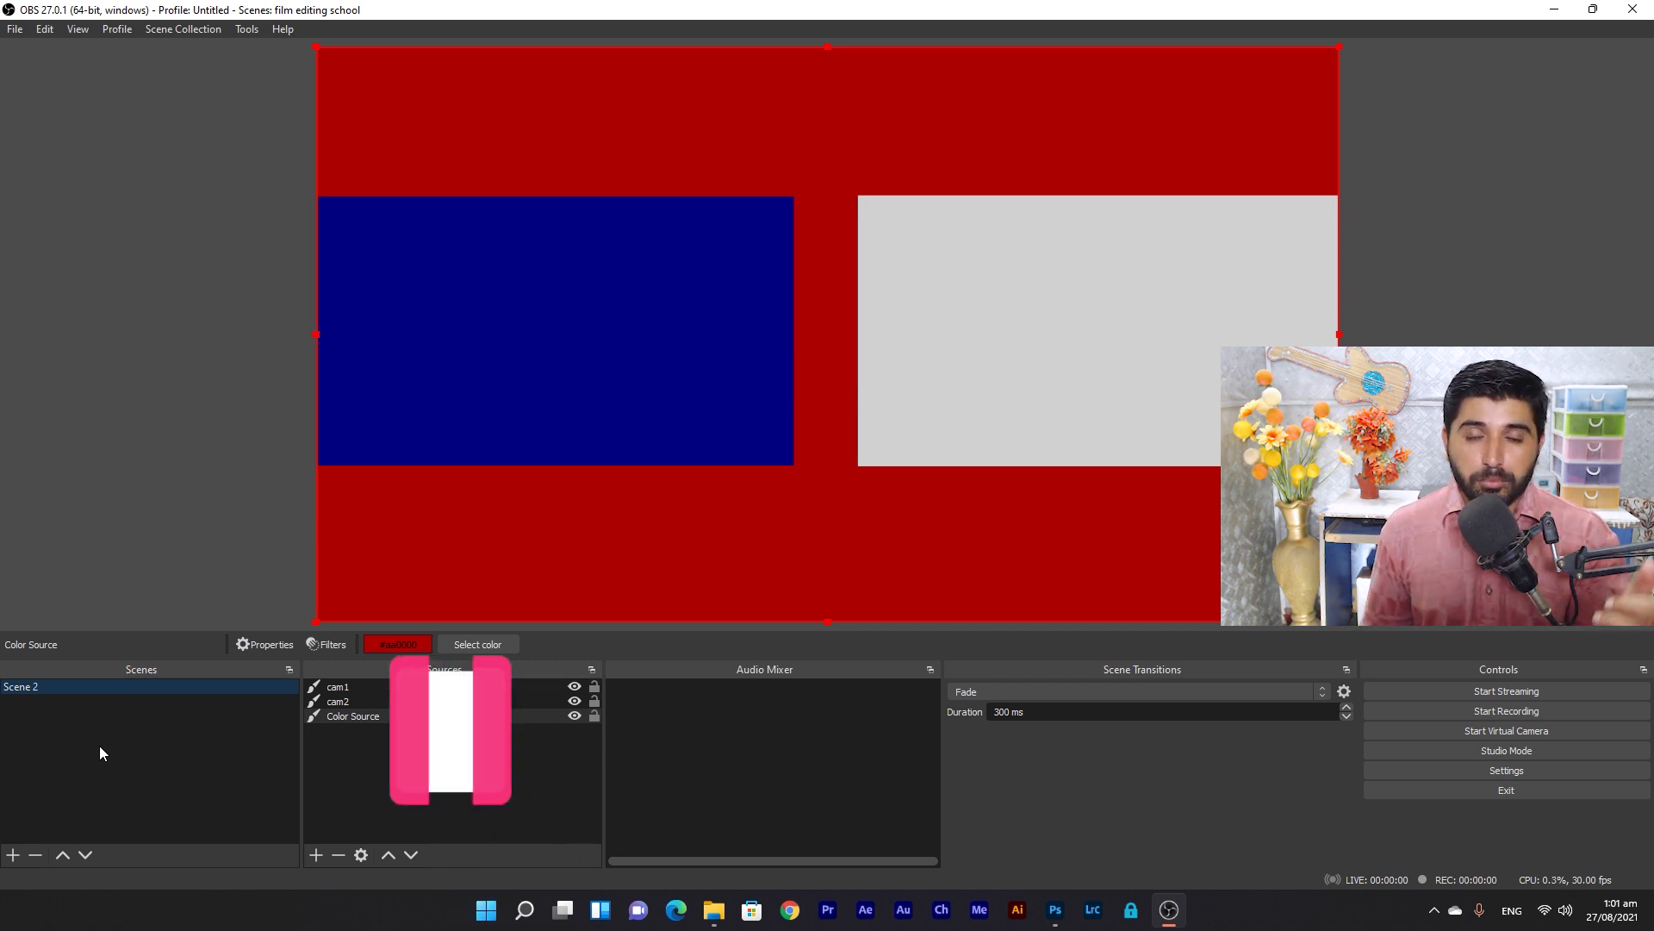
pyautogui.click(197, 30)
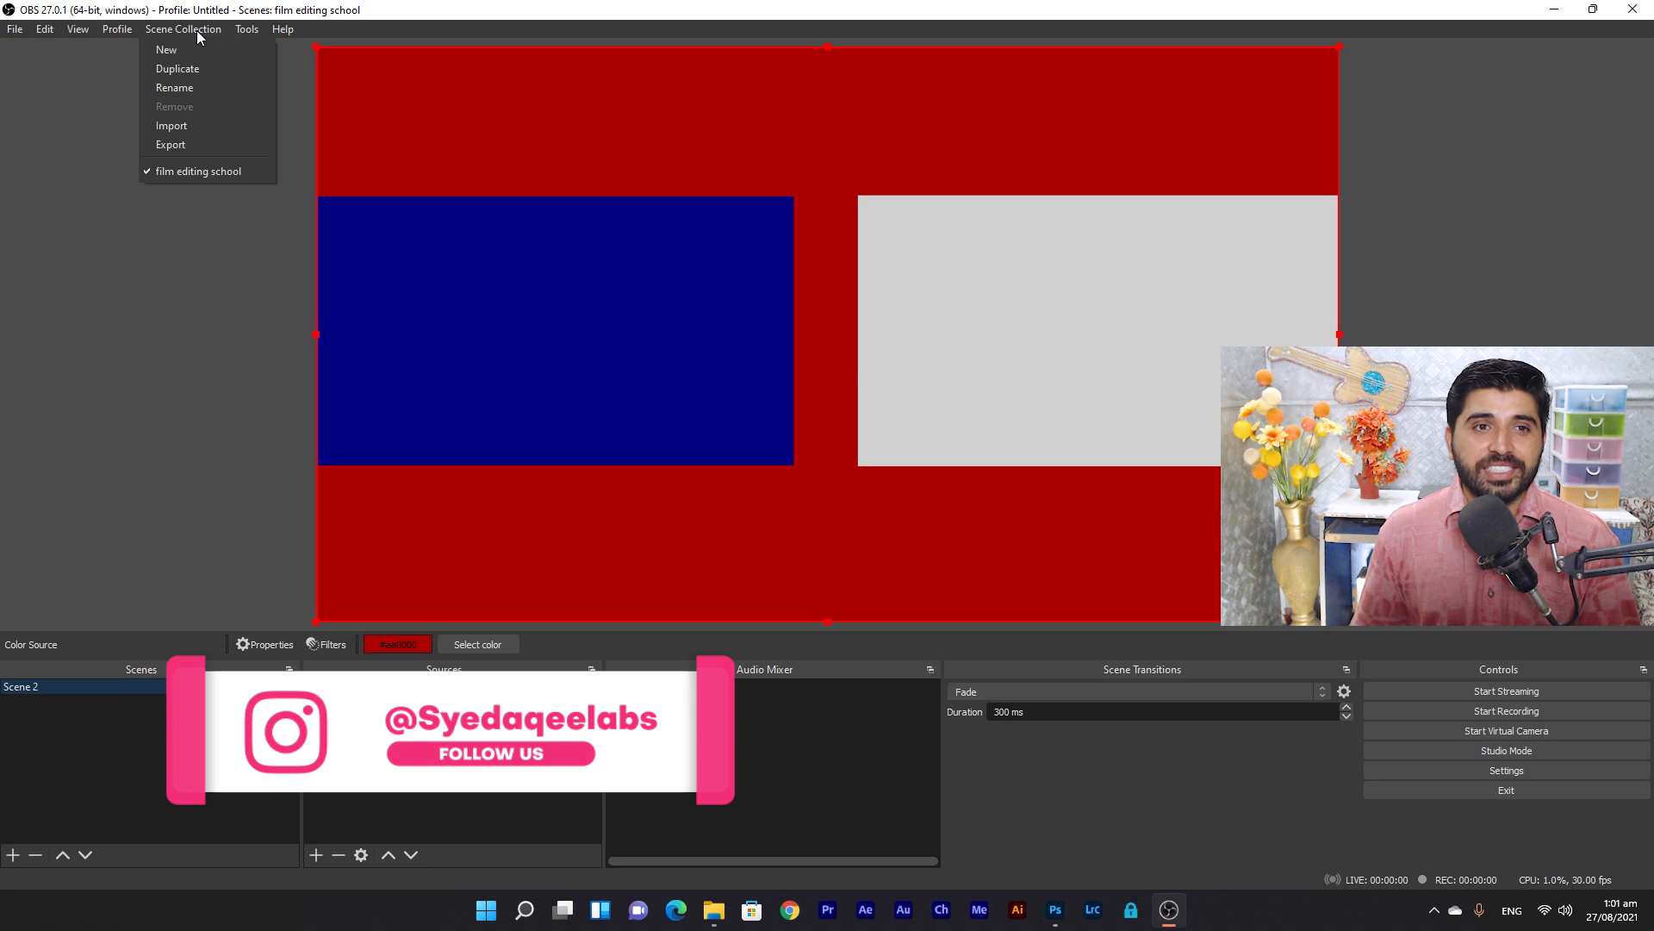
pyautogui.click(197, 48)
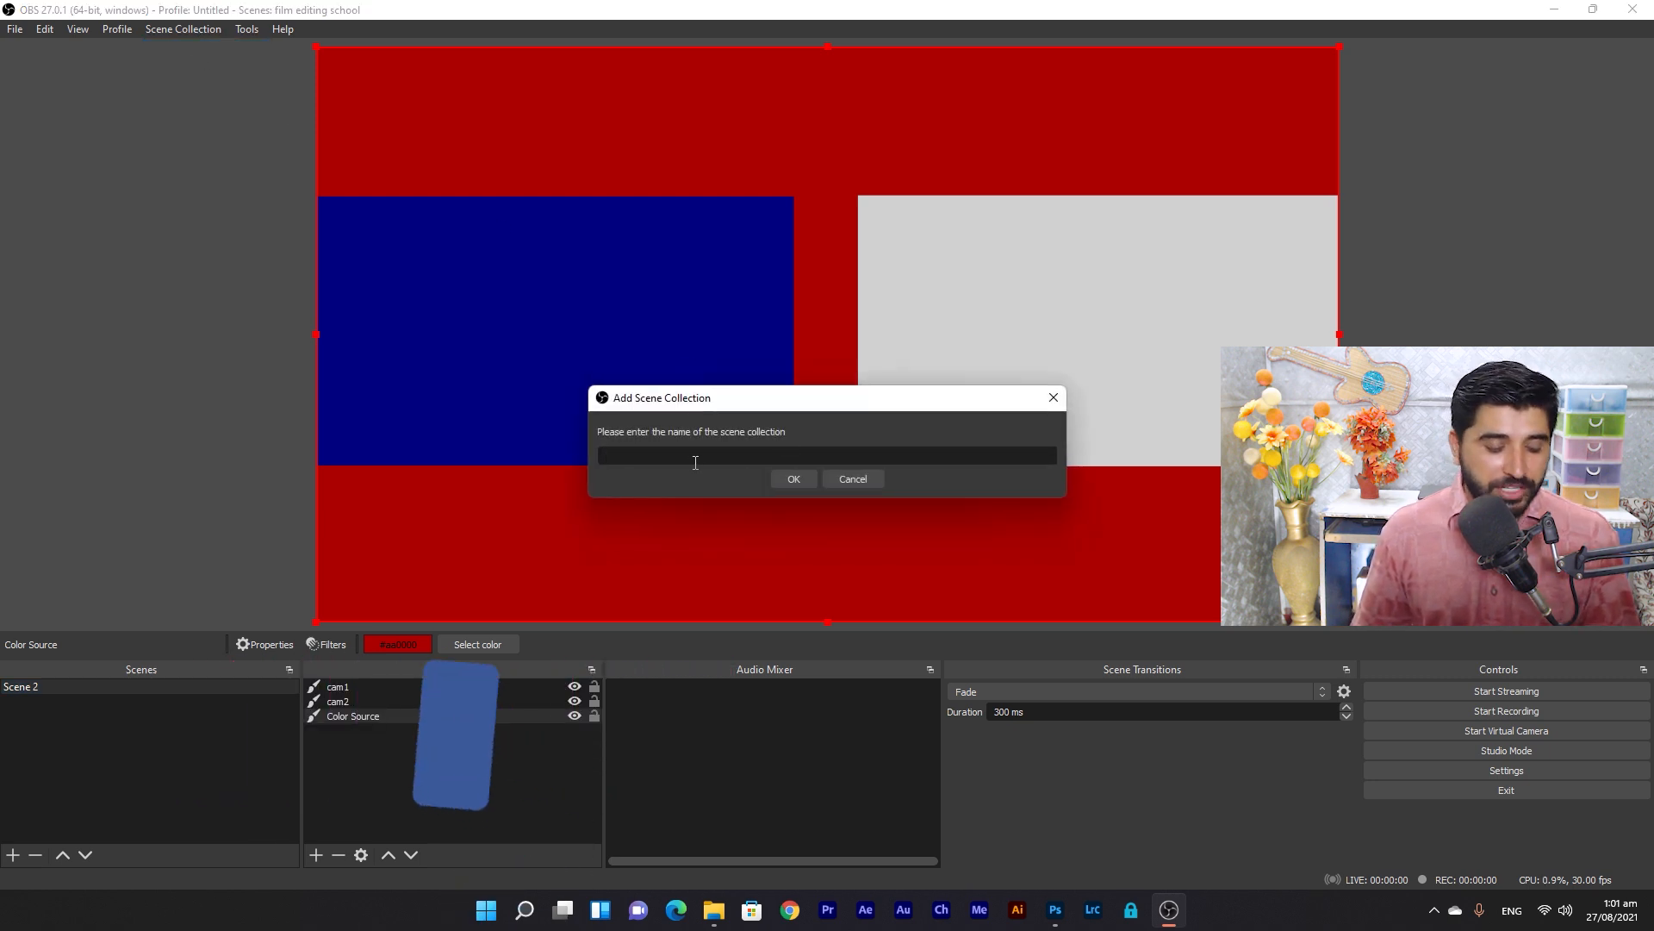
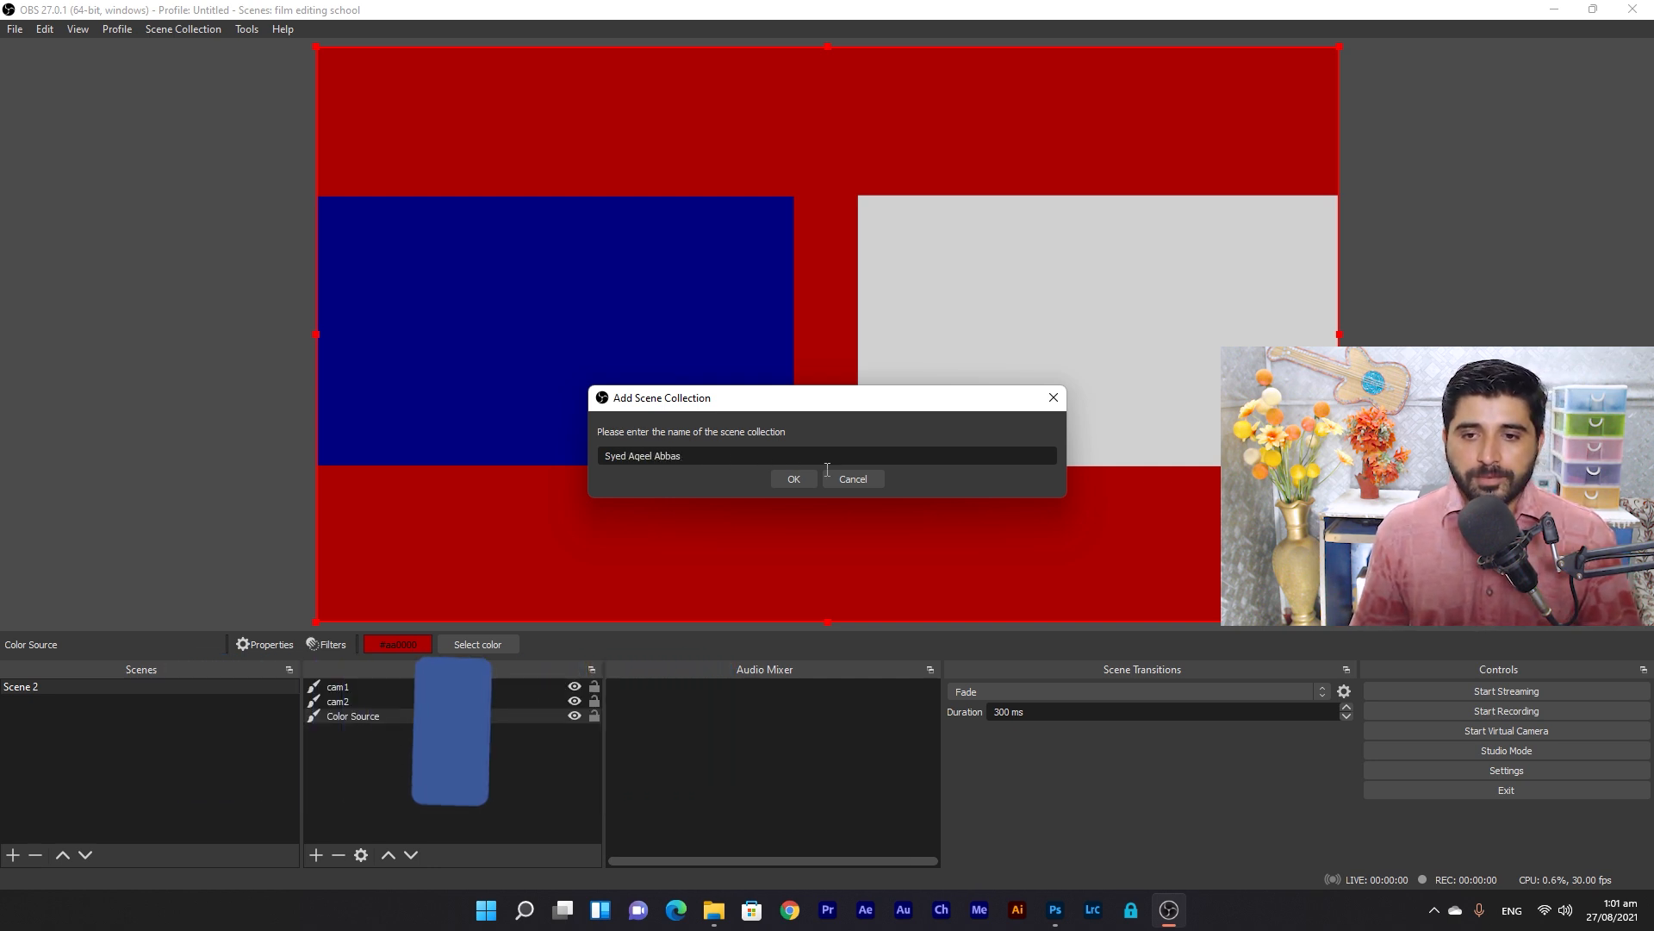
pyautogui.click(793, 479)
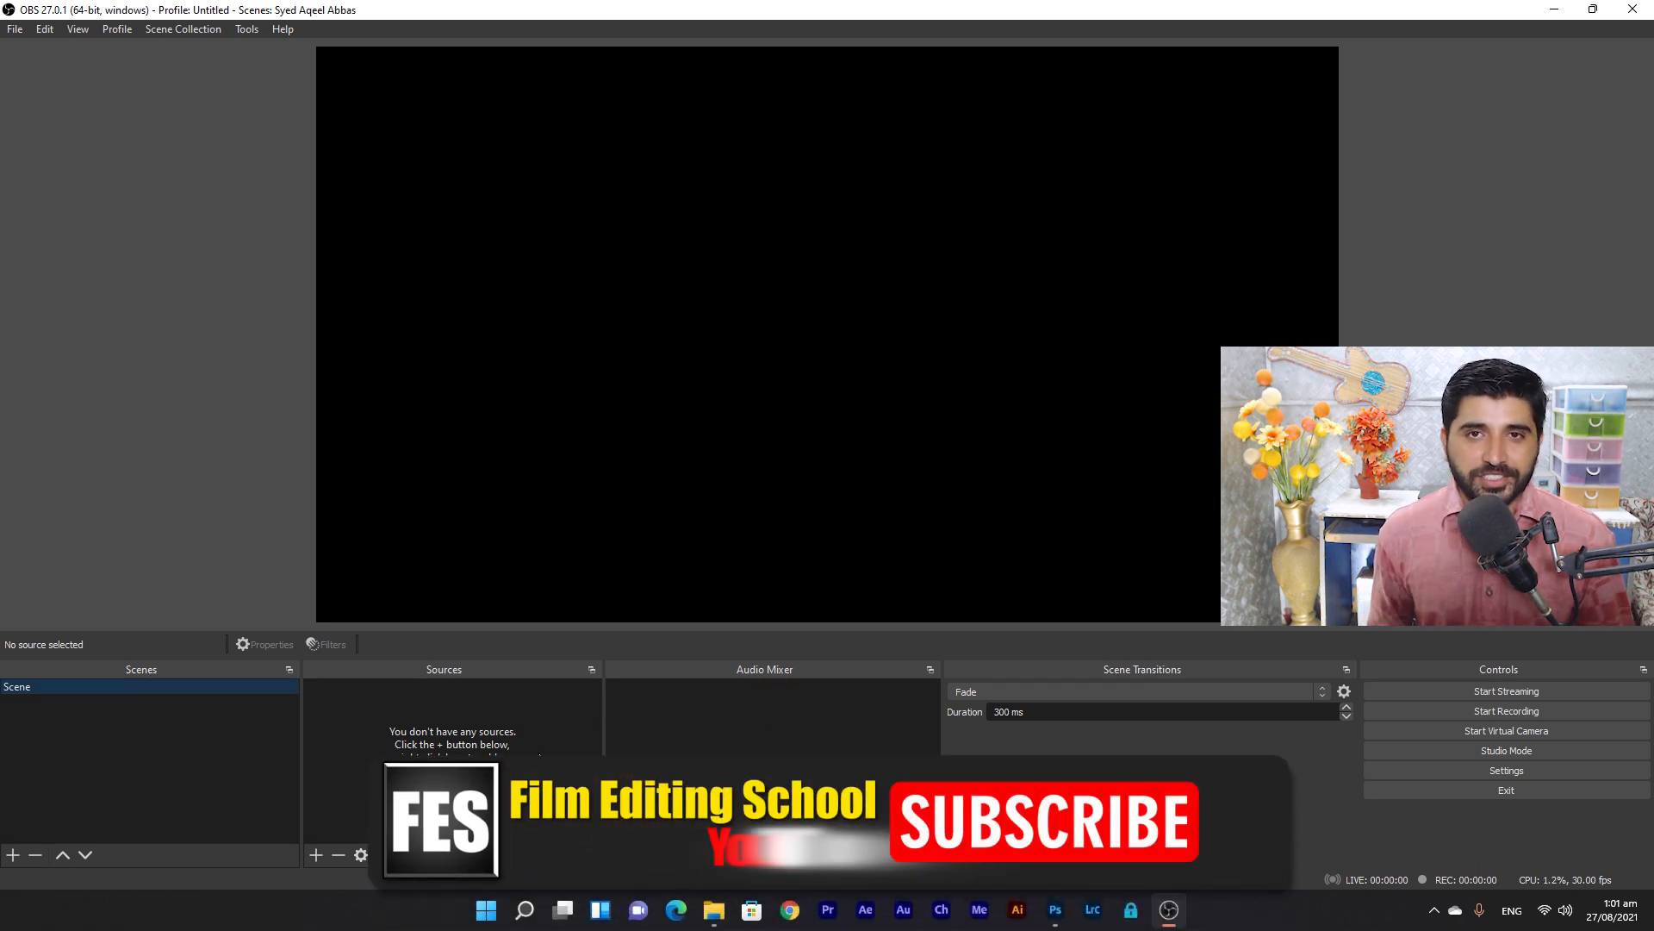
# Add a sky-blue (#00aaff) Color Source and shrink it into the top-right corner.
pyautogui.click(317, 854)
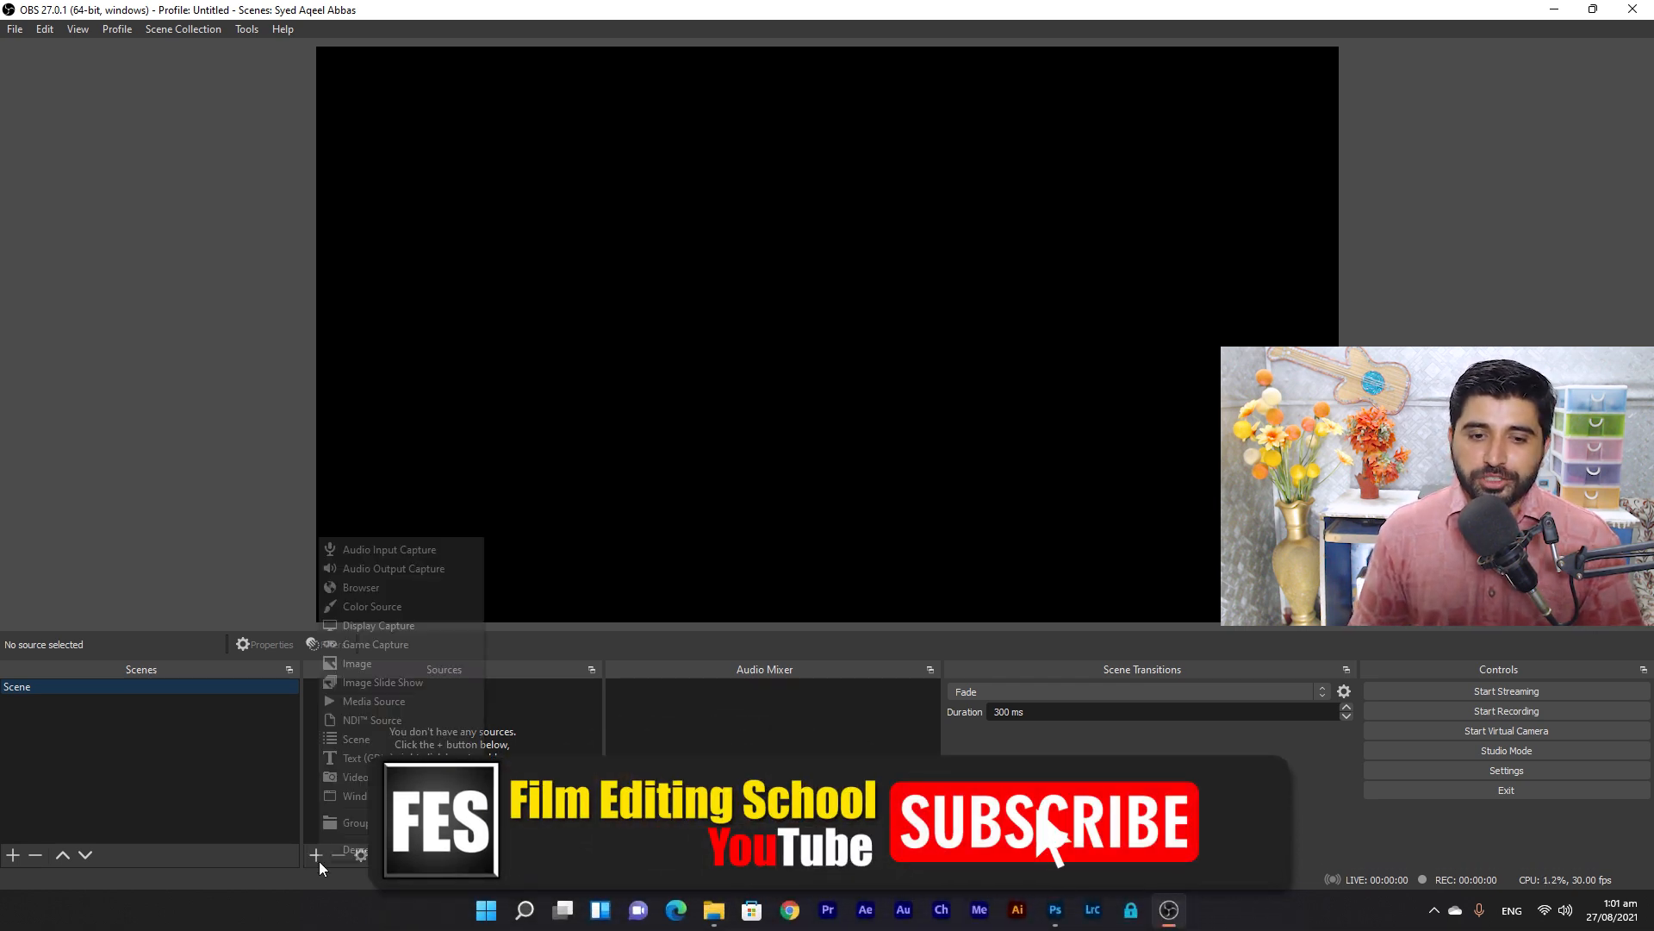
pyautogui.click(407, 603)
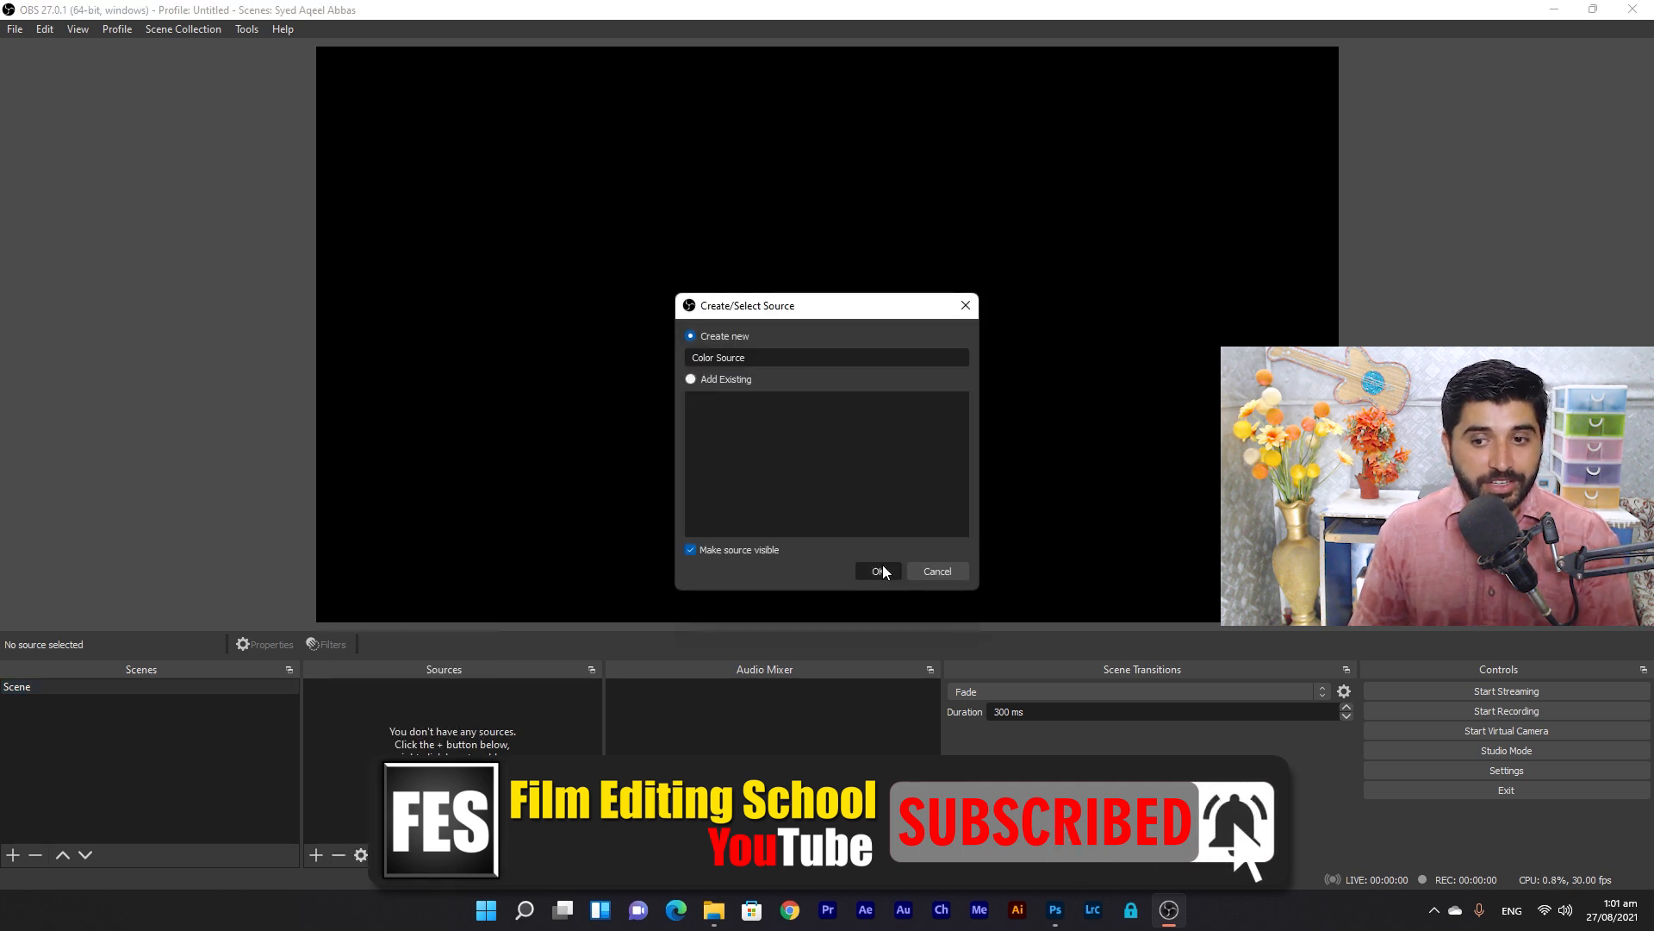
pyautogui.click(880, 568)
pyautogui.click(1023, 644)
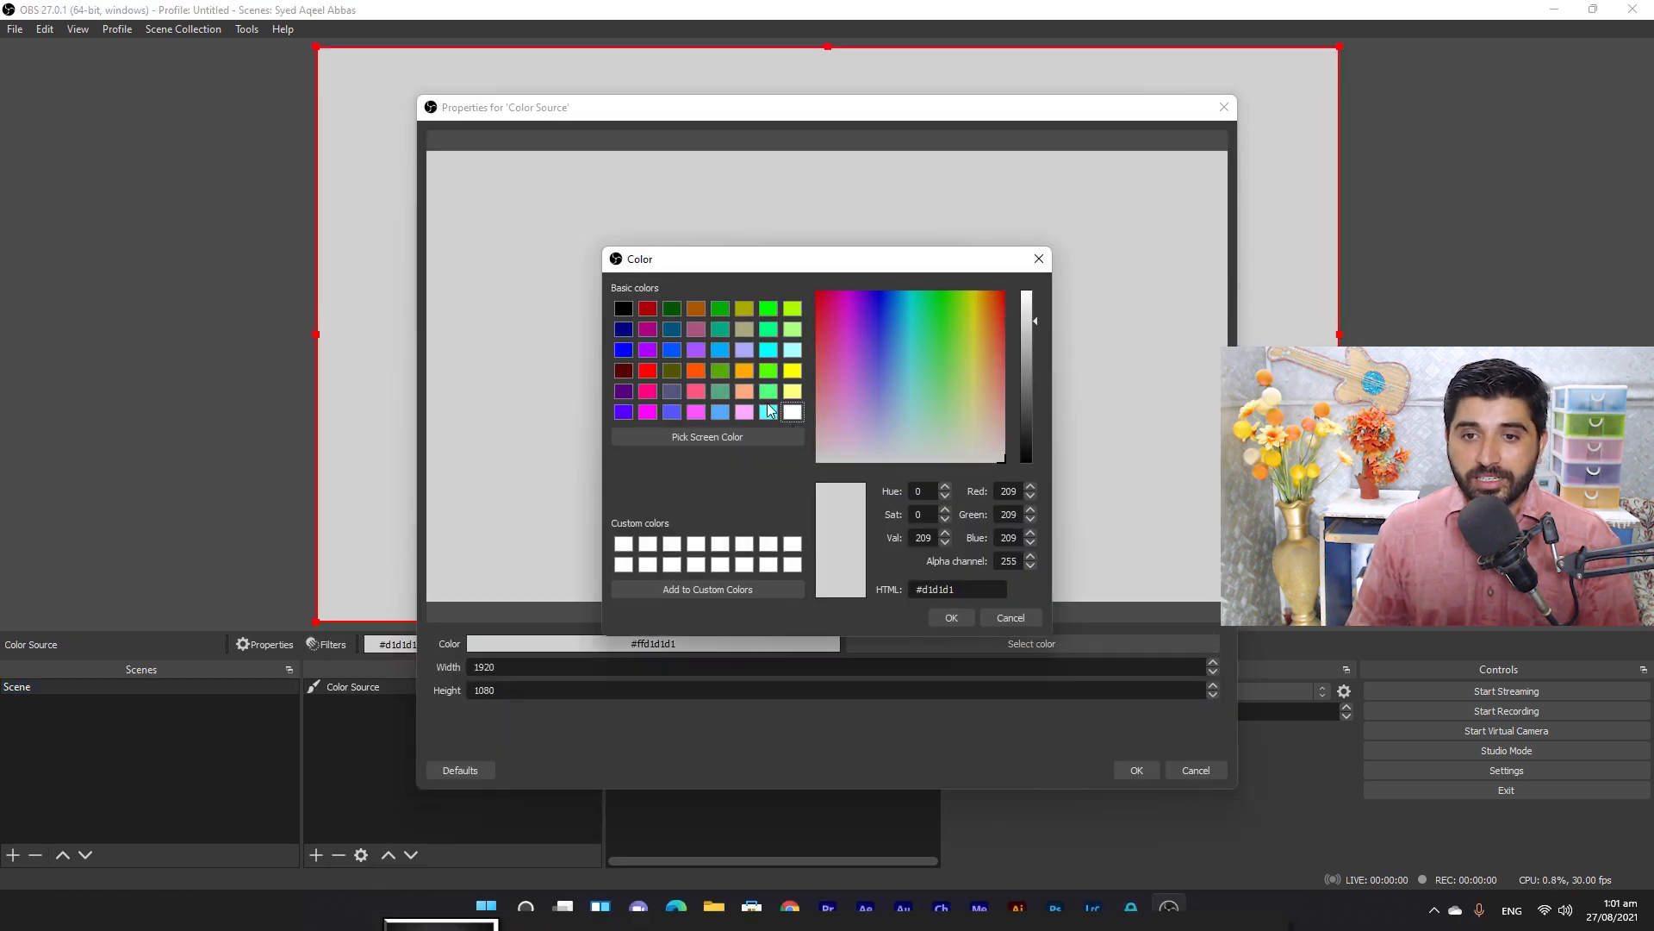
pyautogui.click(721, 350)
pyautogui.click(951, 618)
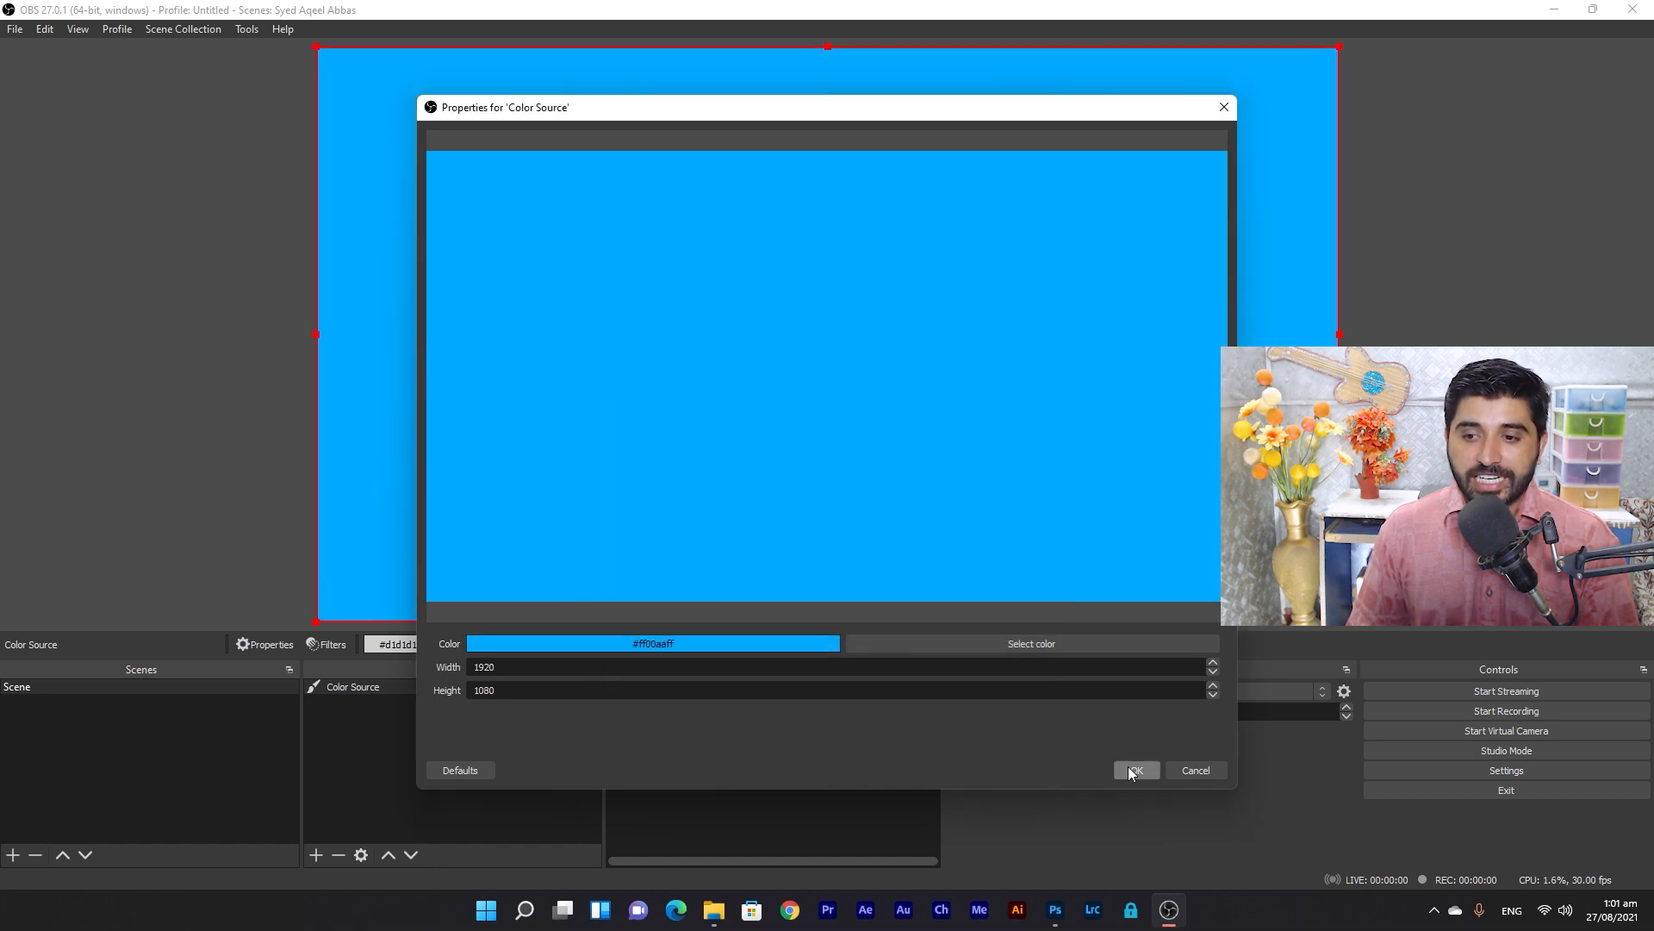
pyautogui.click(1128, 771)
pyautogui.moveTo(311, 336); pyautogui.dragTo(1075, 270)
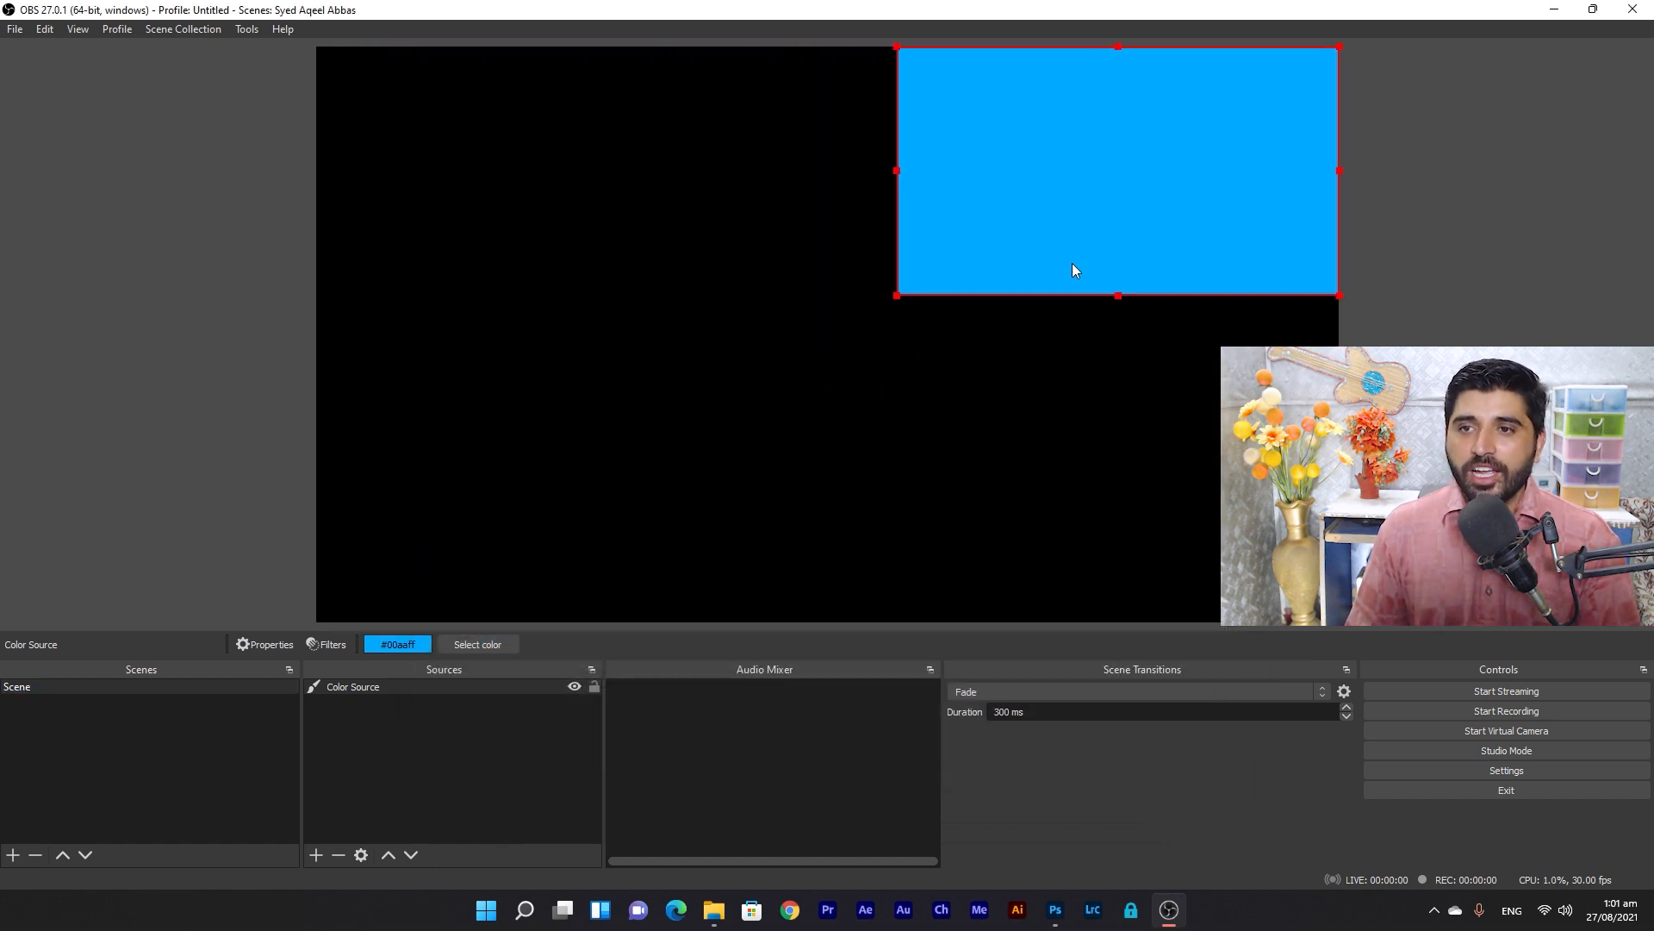
# Add a Text (GDI+) source displaying the person's full name.
pyautogui.click(317, 855)
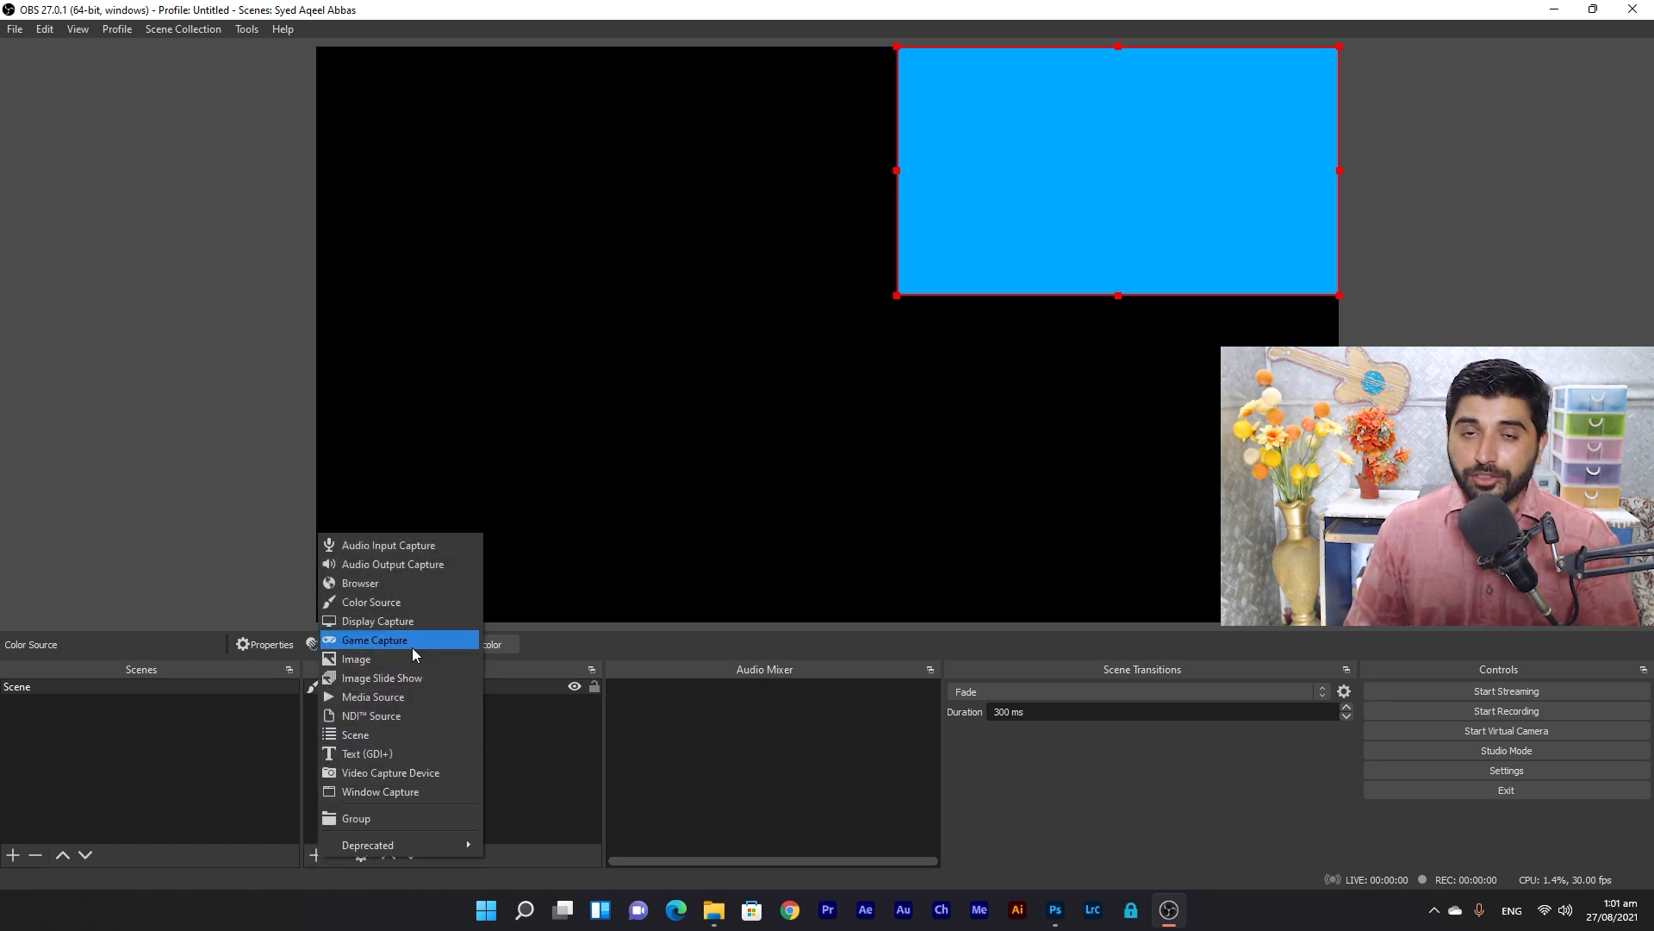
pyautogui.click(386, 755)
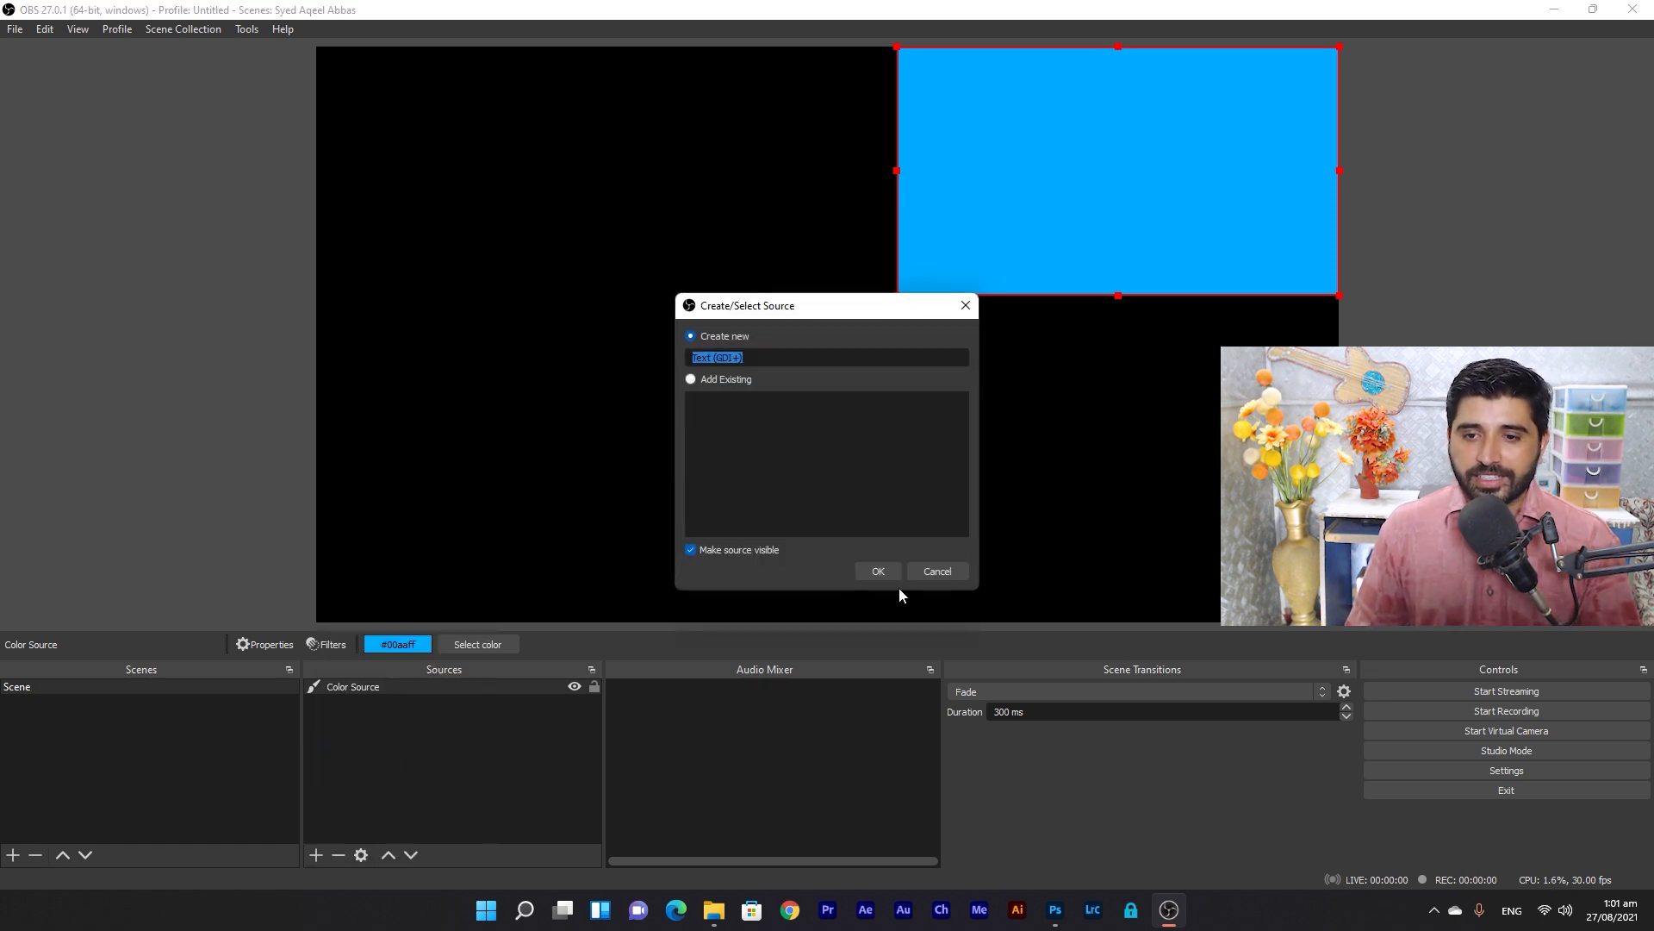
pyautogui.click(886, 571)
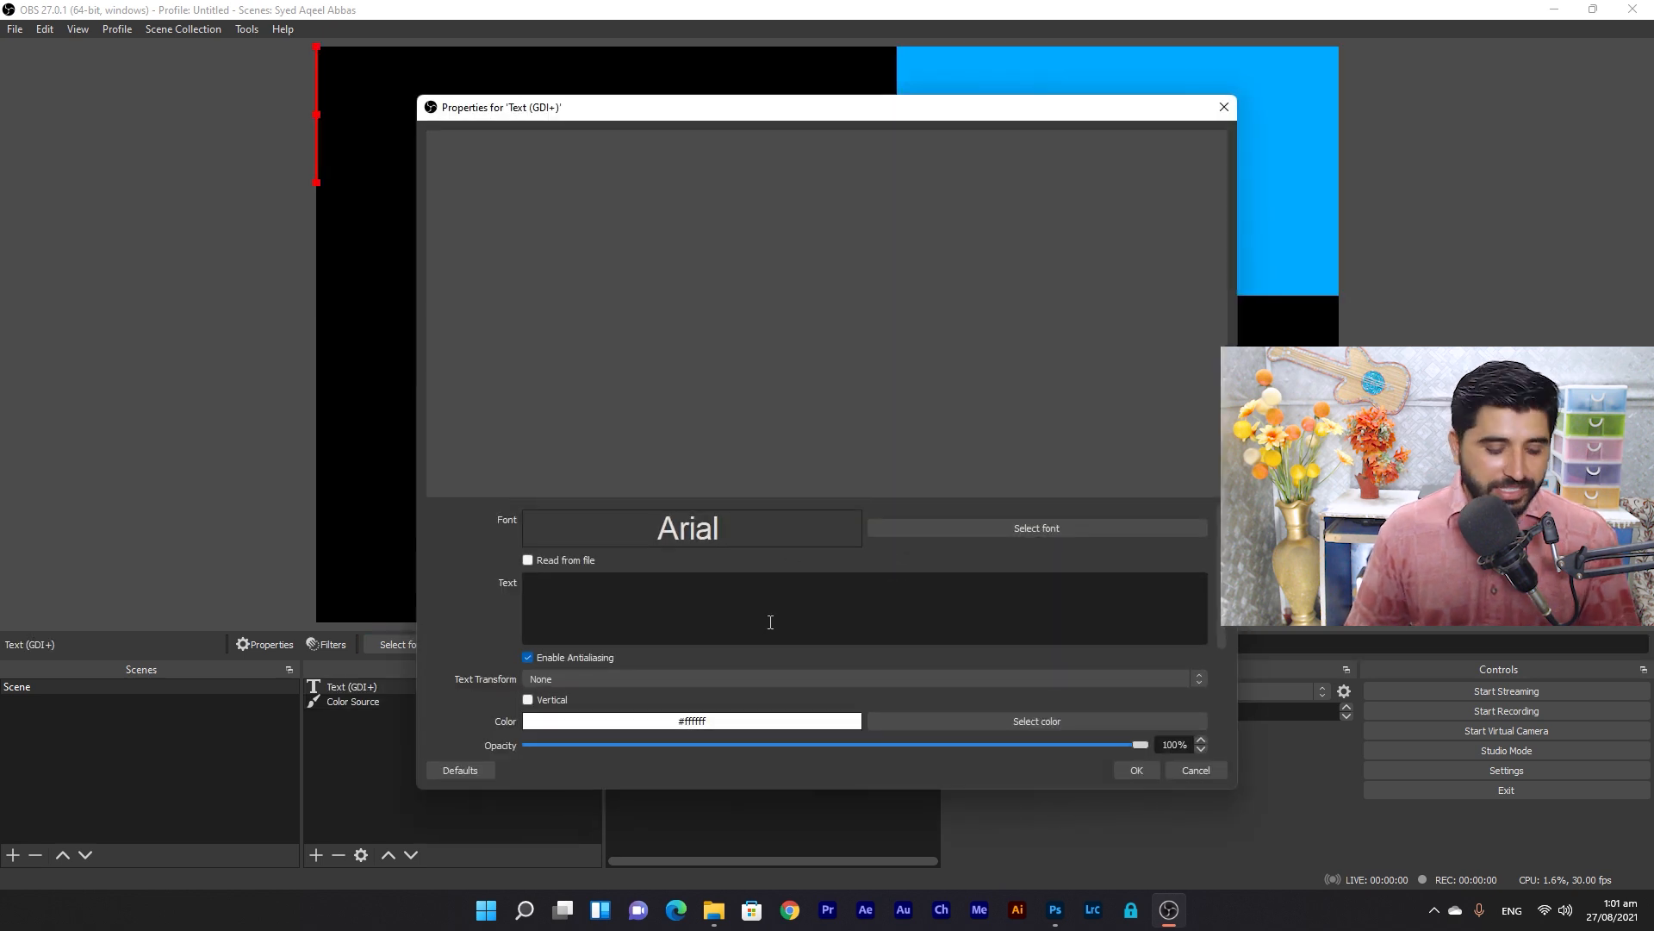
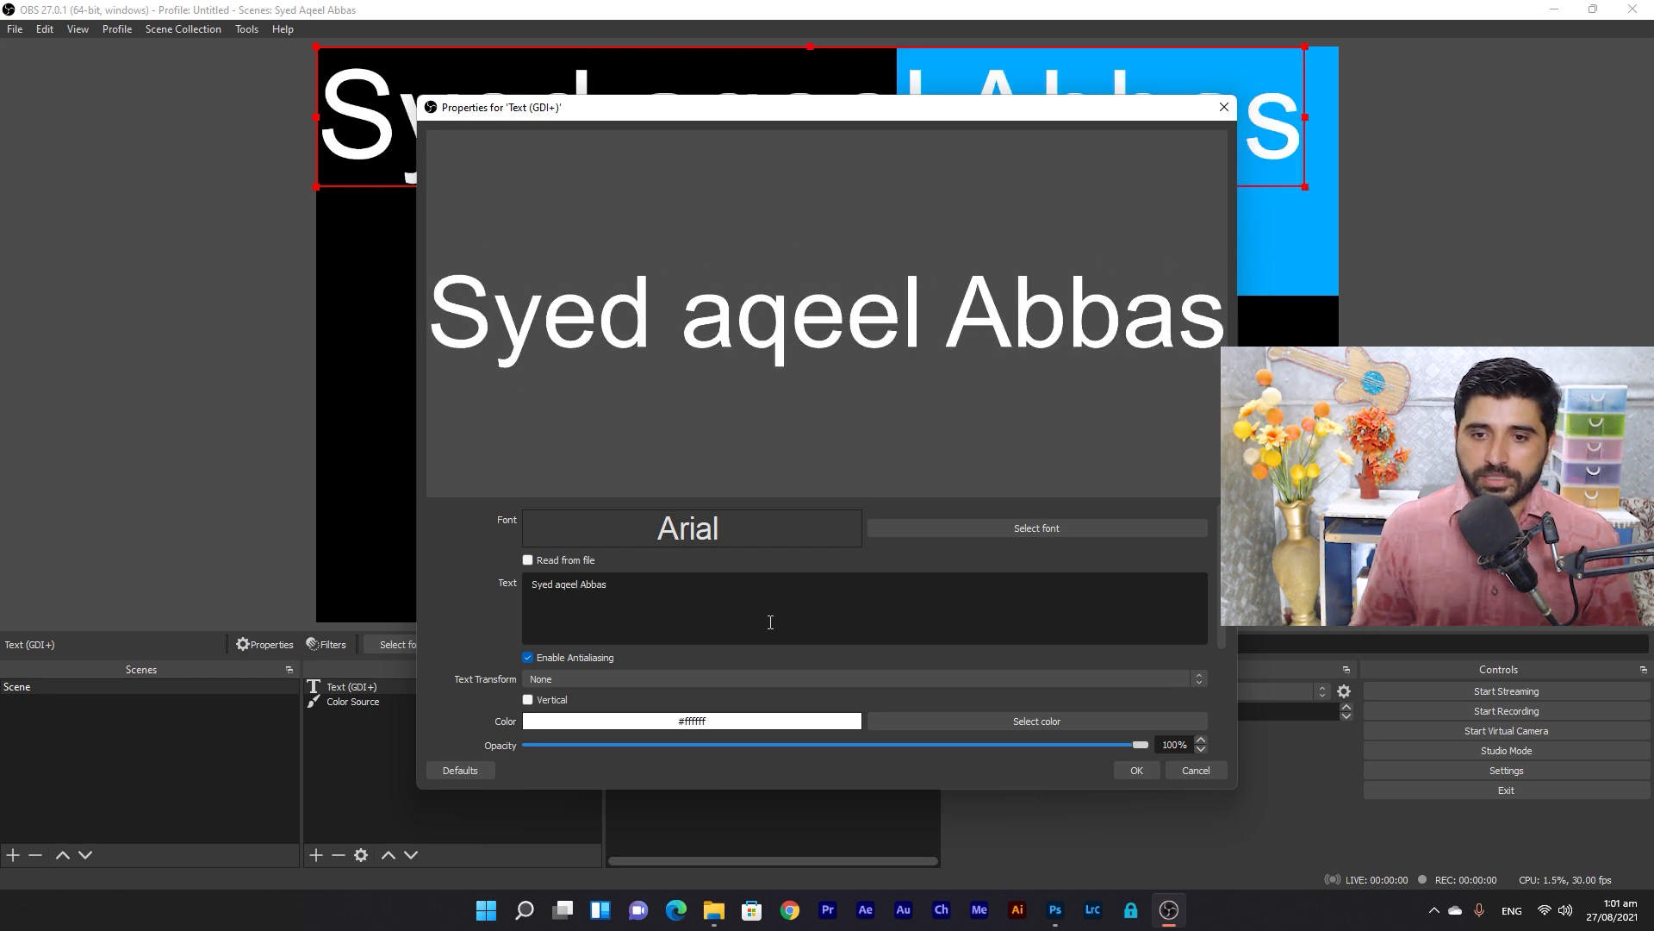
pyautogui.click(1138, 770)
# Centre the name text near the bottom and enlarge the blue rectangle in the upper centre.
pyautogui.moveTo(728, 134); pyautogui.dragTo(773, 527)
pyautogui.moveTo(1349, 579); pyautogui.dragTo(1001, 572)
pyautogui.moveTo(1070, 198); pyautogui.dragTo(640, 367)
pyautogui.moveTo(921, 342); pyautogui.dragTo(1197, 335)
pyautogui.moveTo(960, 462); pyautogui.dragTo(924, 362)
pyautogui.click(912, 556)
pyautogui.moveTo(914, 420); pyautogui.dragTo(941, 404)
pyautogui.moveTo(939, 560); pyautogui.dragTo(946, 550)
pyautogui.click(854, 396)
pyautogui.moveTo(854, 395); pyautogui.dragTo(860, 405)
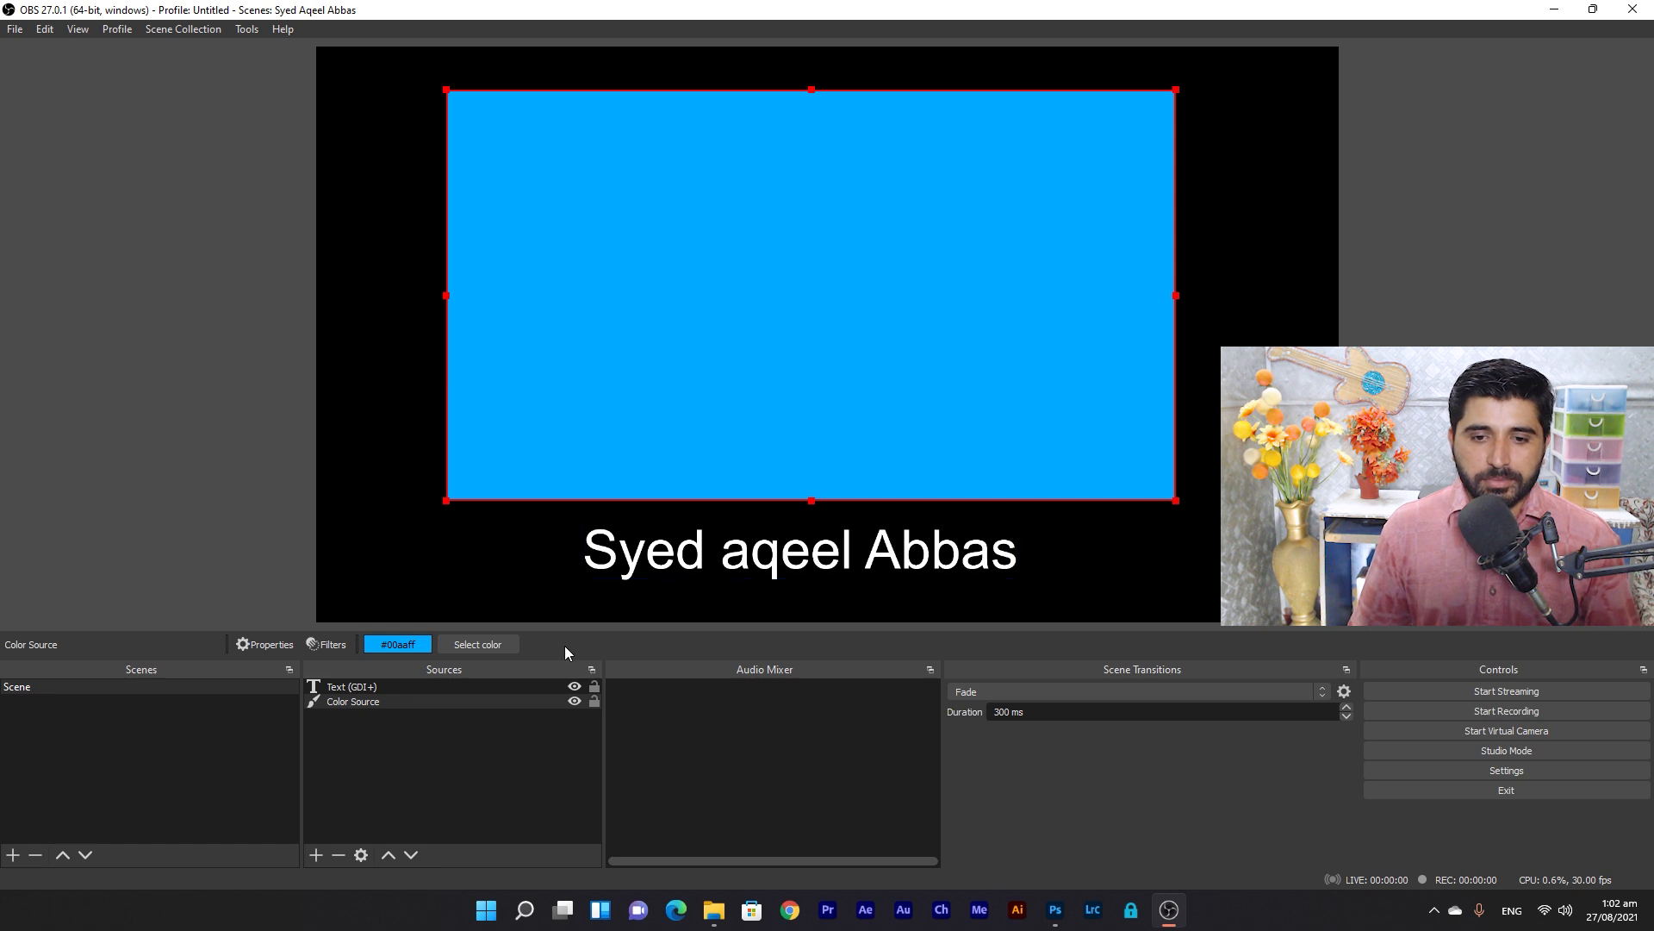
# Lock the blue Color Source in place.
pyautogui.click(595, 701)
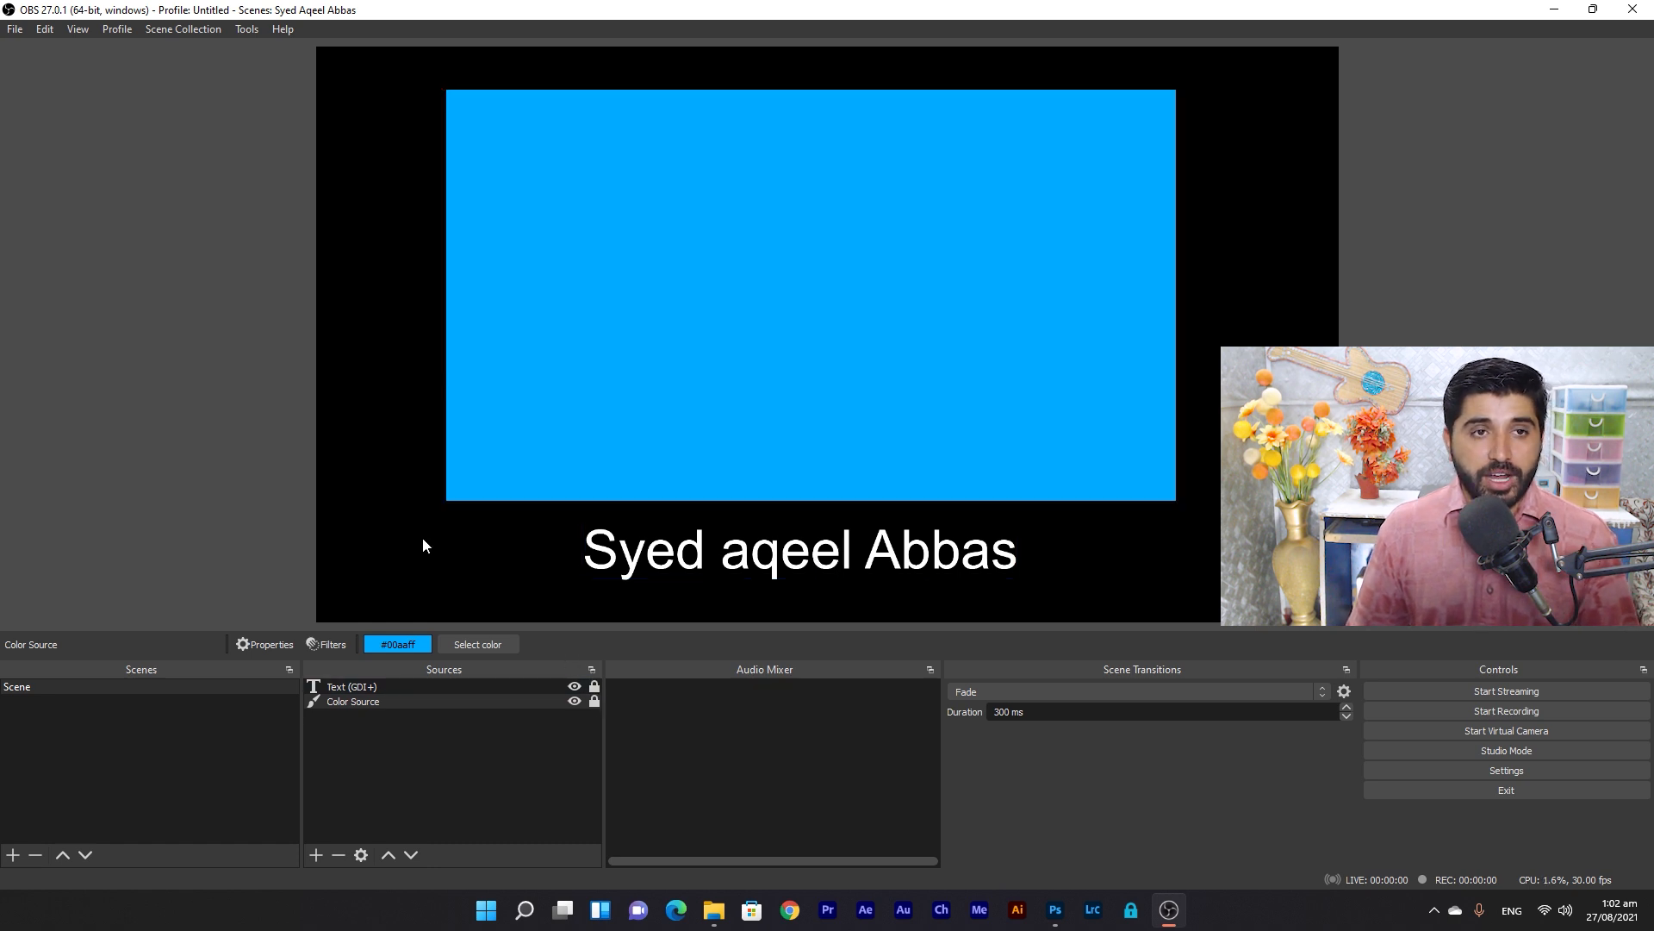
pyautogui.click(177, 28)
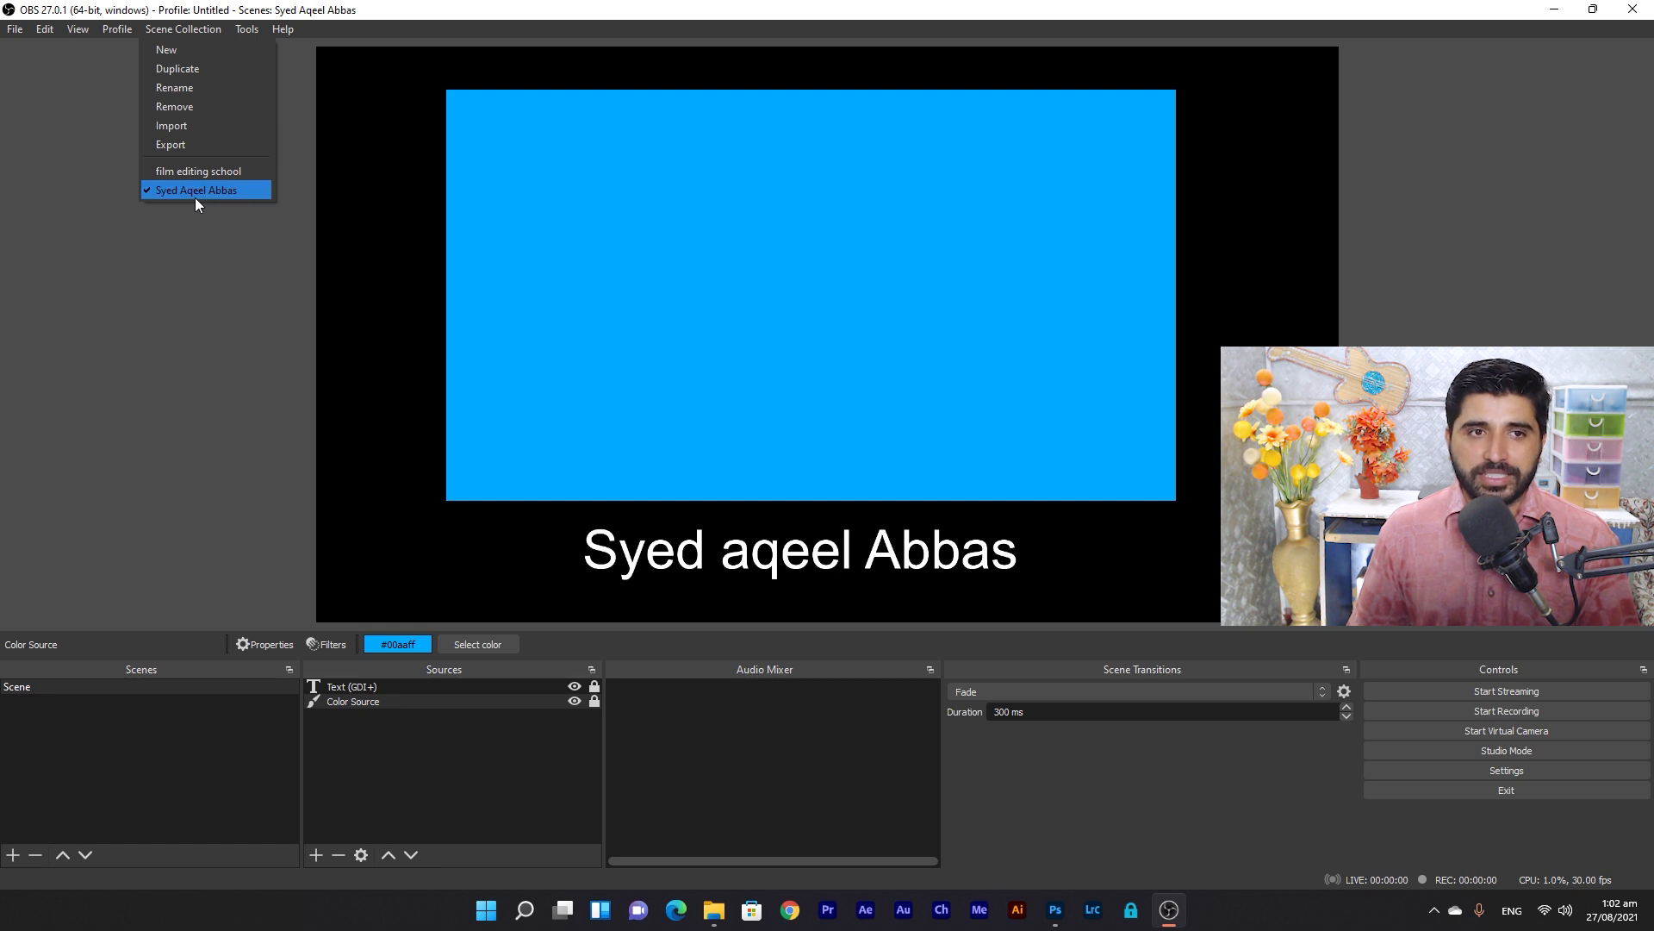
pyautogui.click(498, 780)
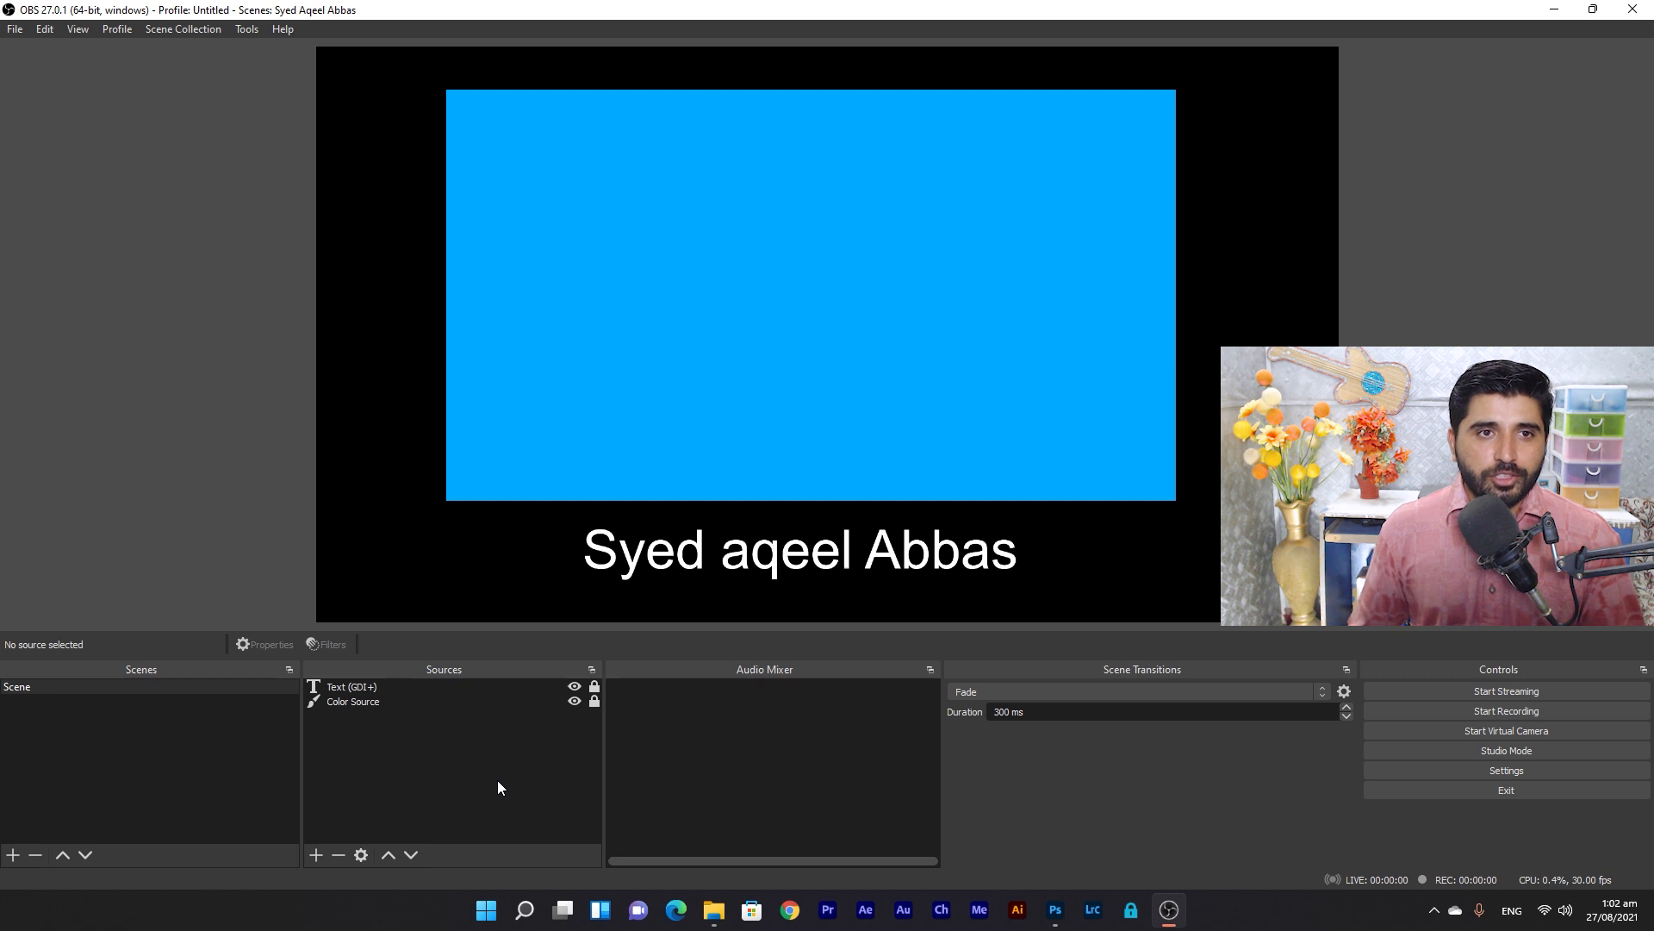
# Switch between scene collections, ending on film editing school with Scene 2 selected.
pyautogui.click(179, 28)
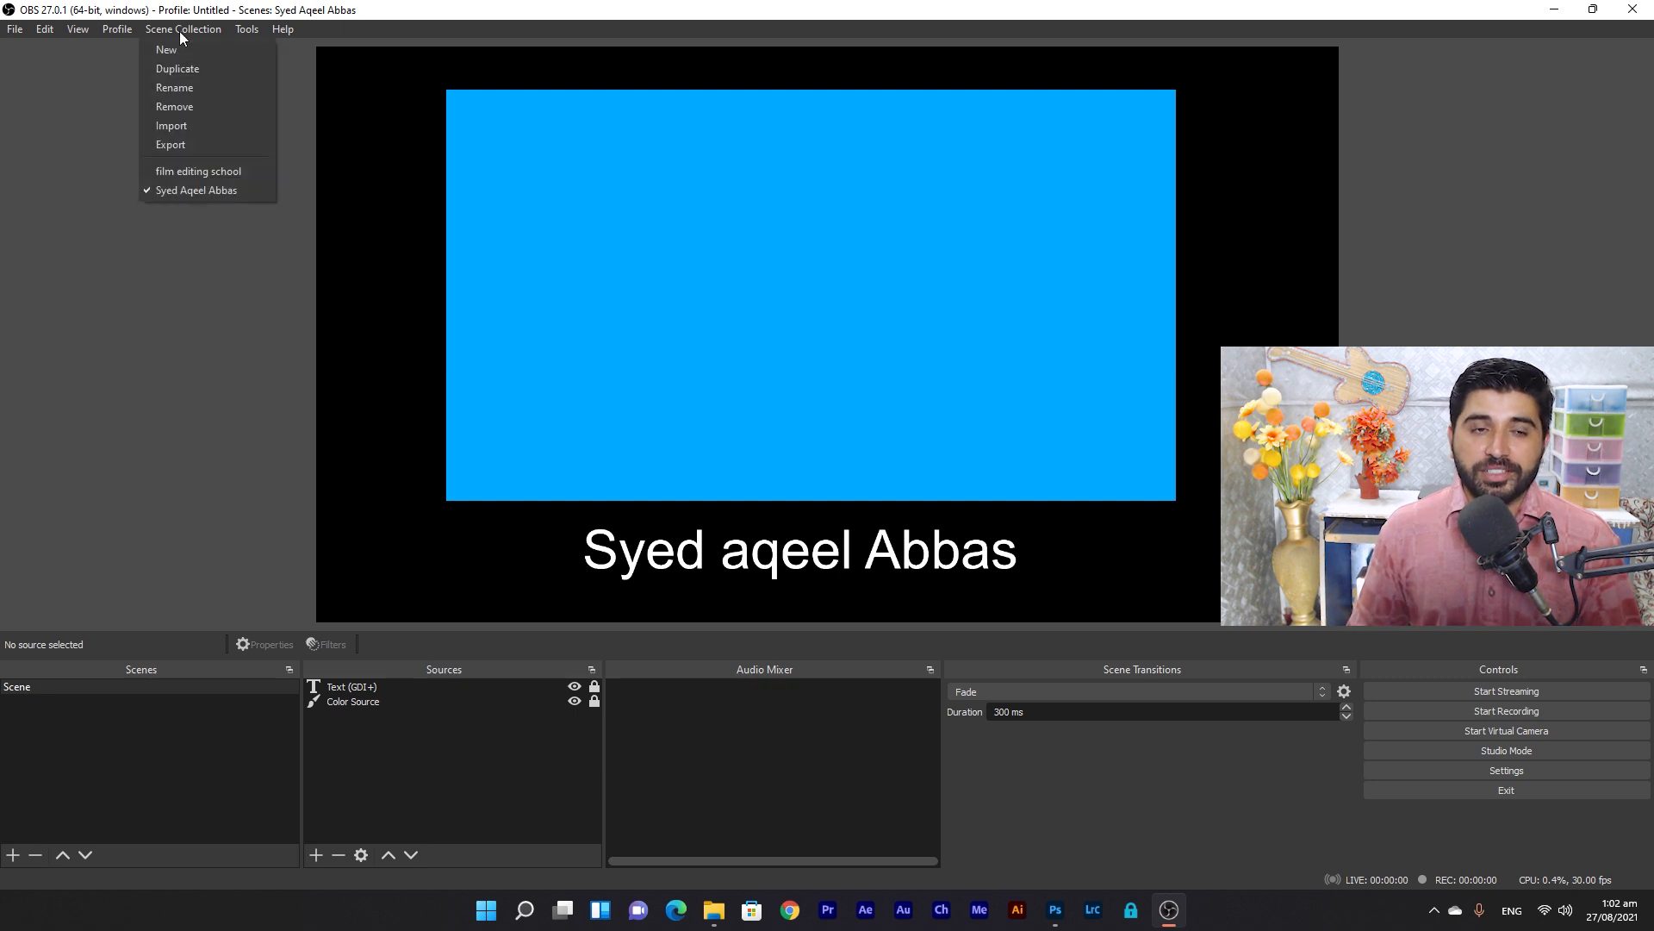
pyautogui.click(195, 173)
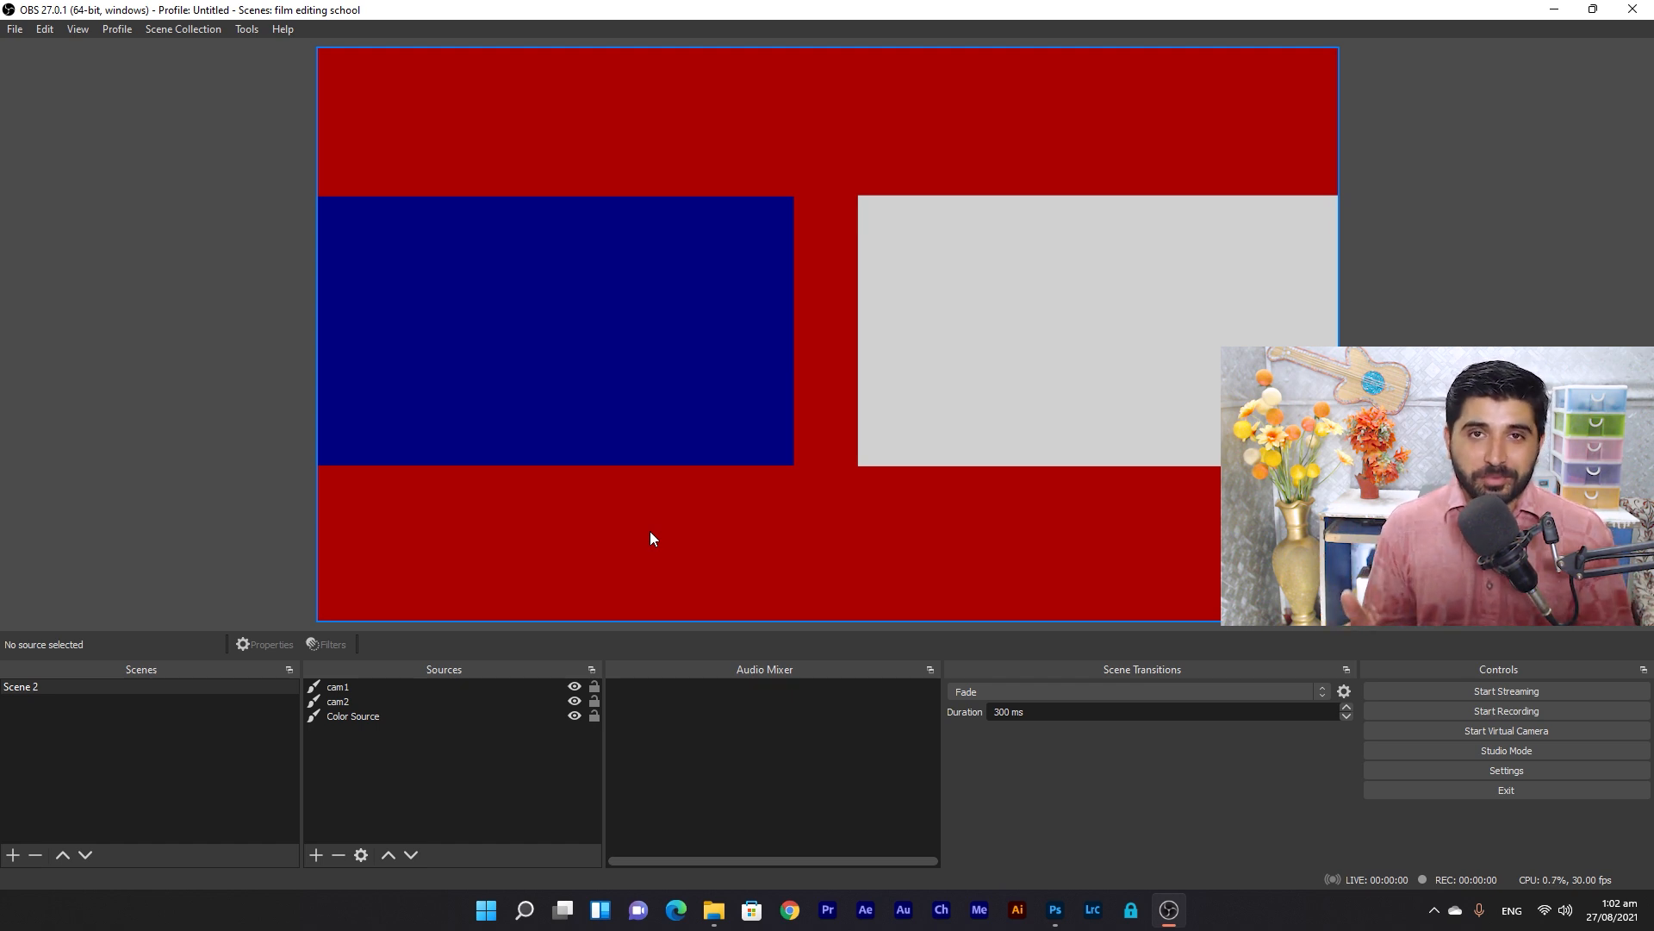
pyautogui.click(160, 778)
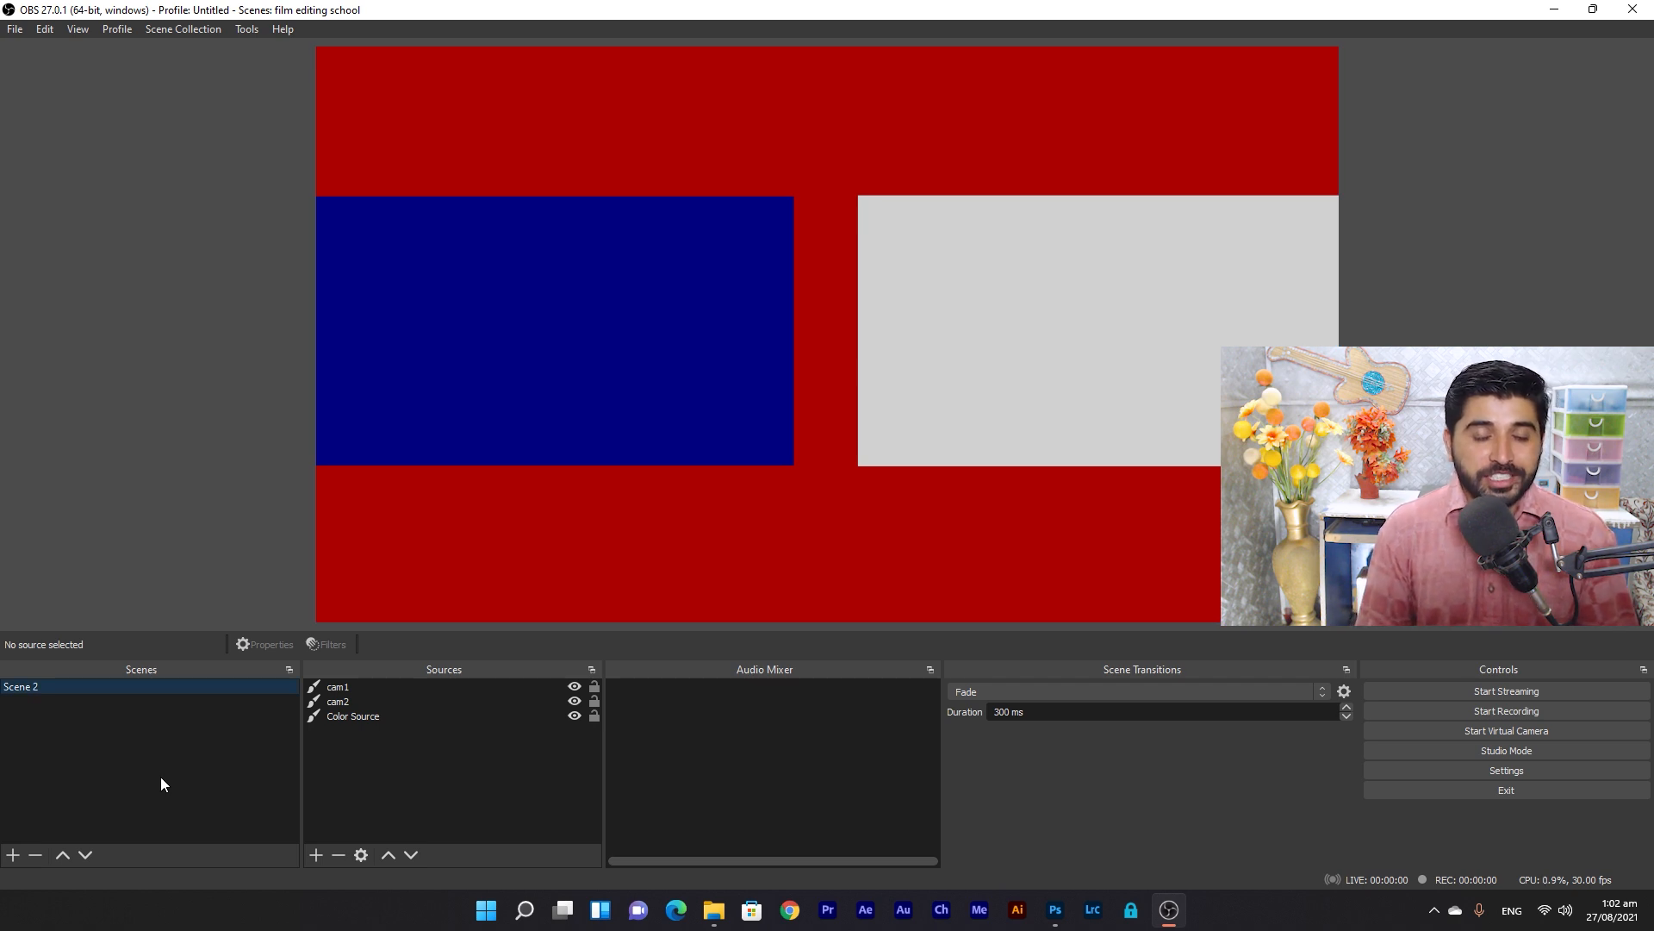
pyautogui.click(190, 28)
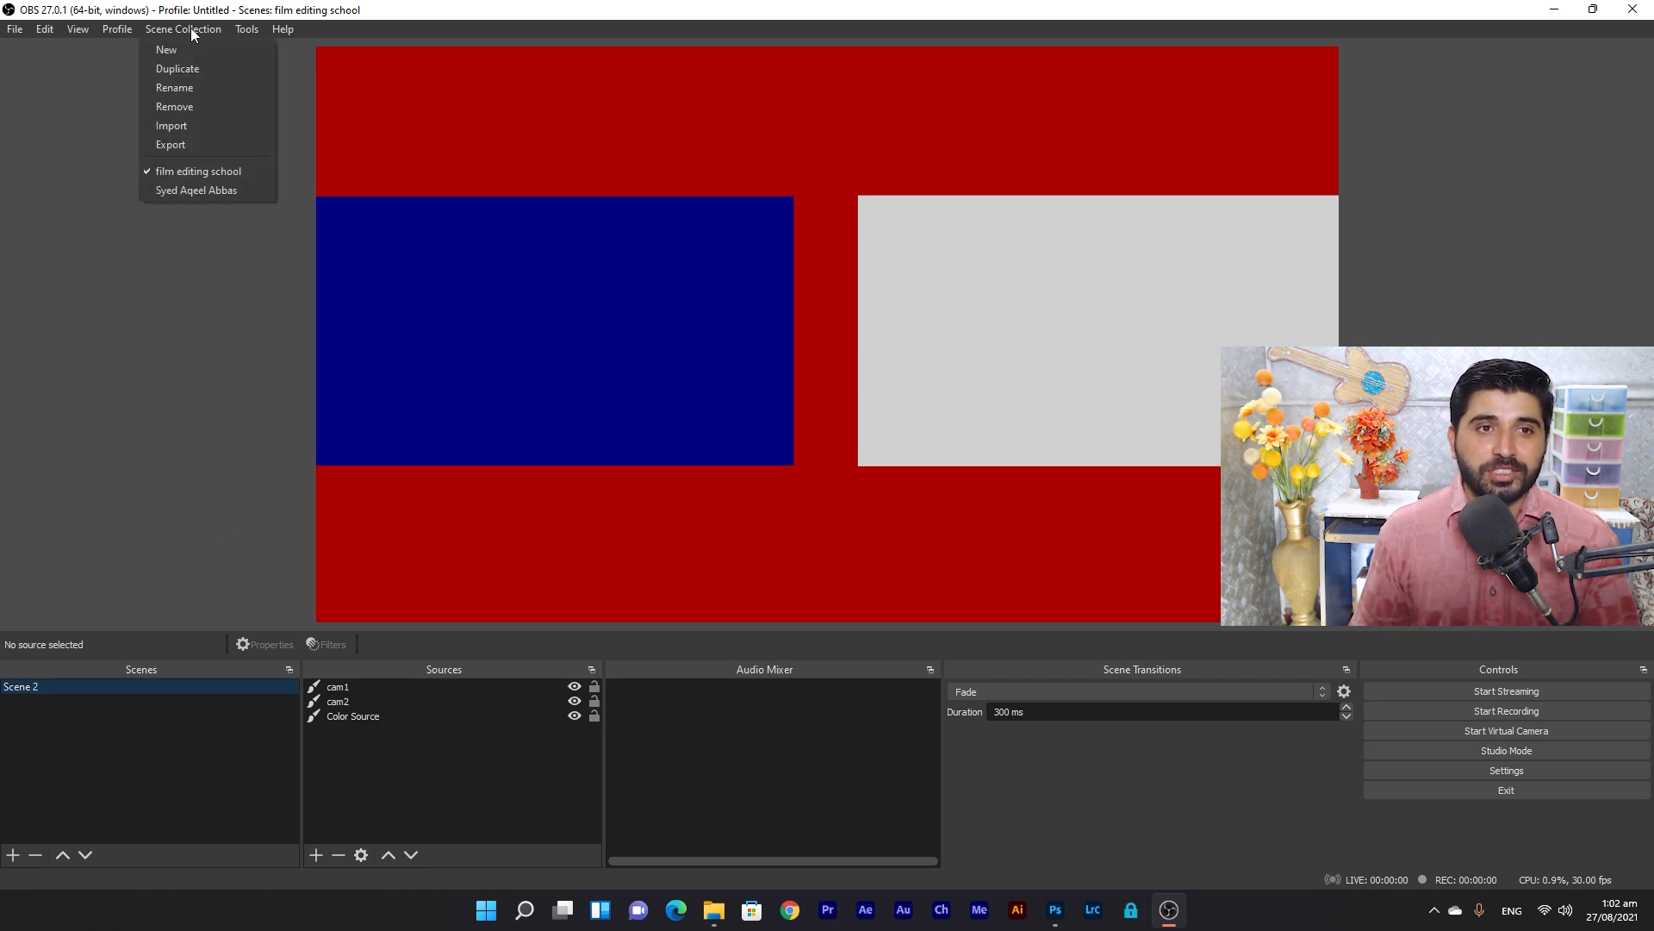
pyautogui.click(209, 192)
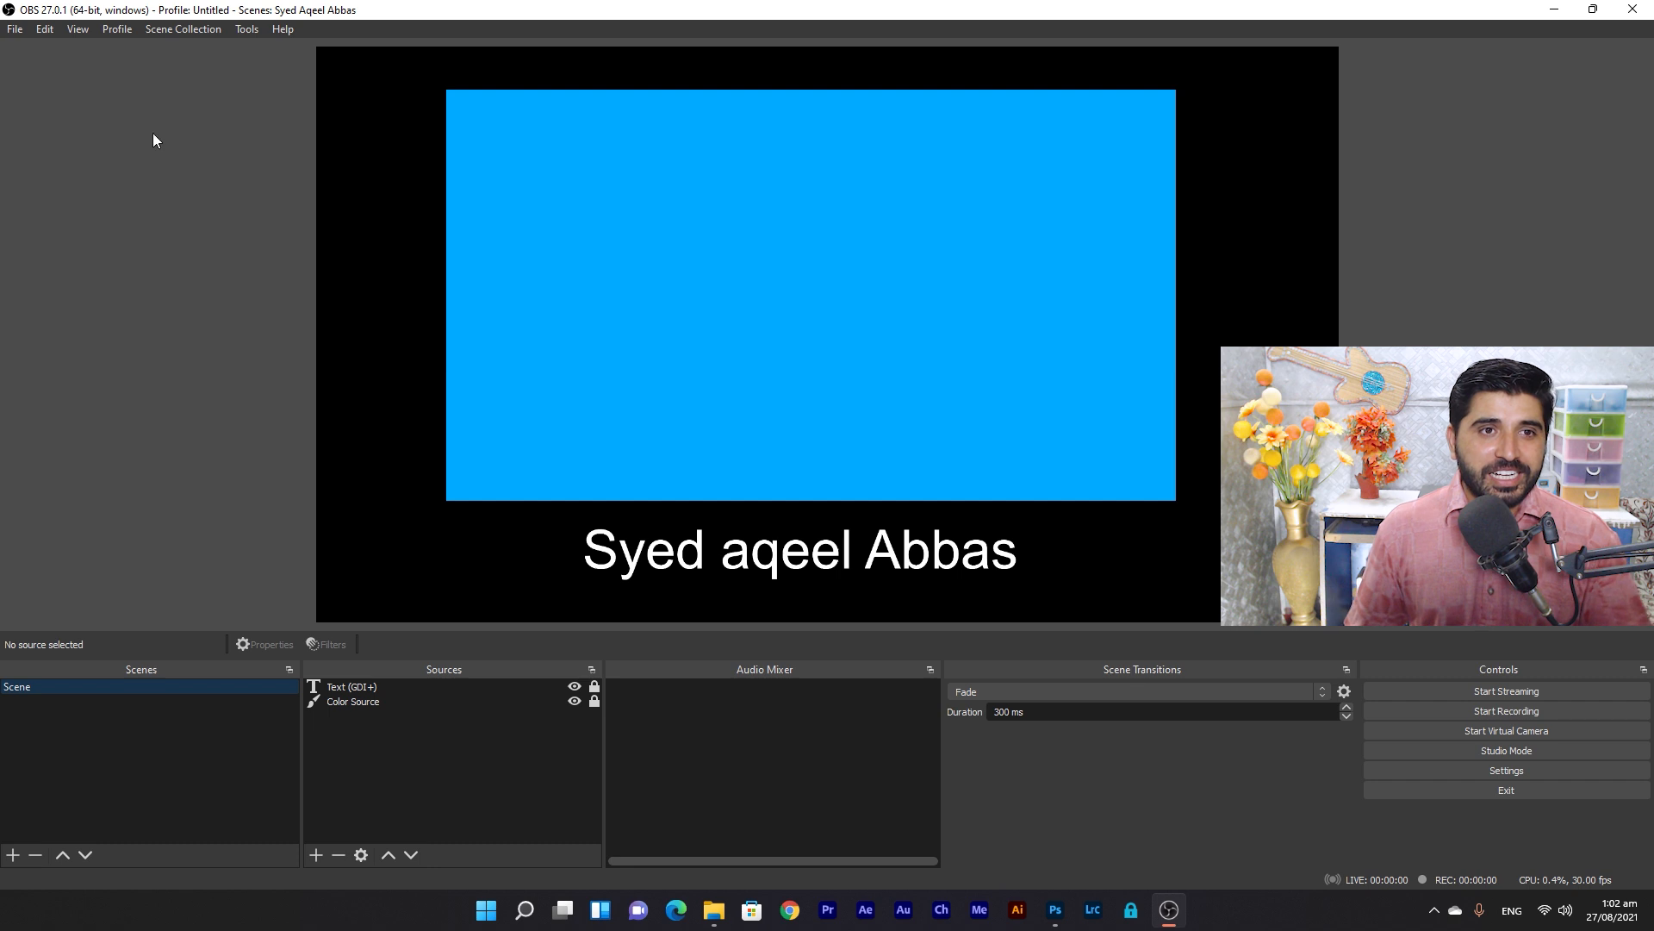
pyautogui.click(198, 29)
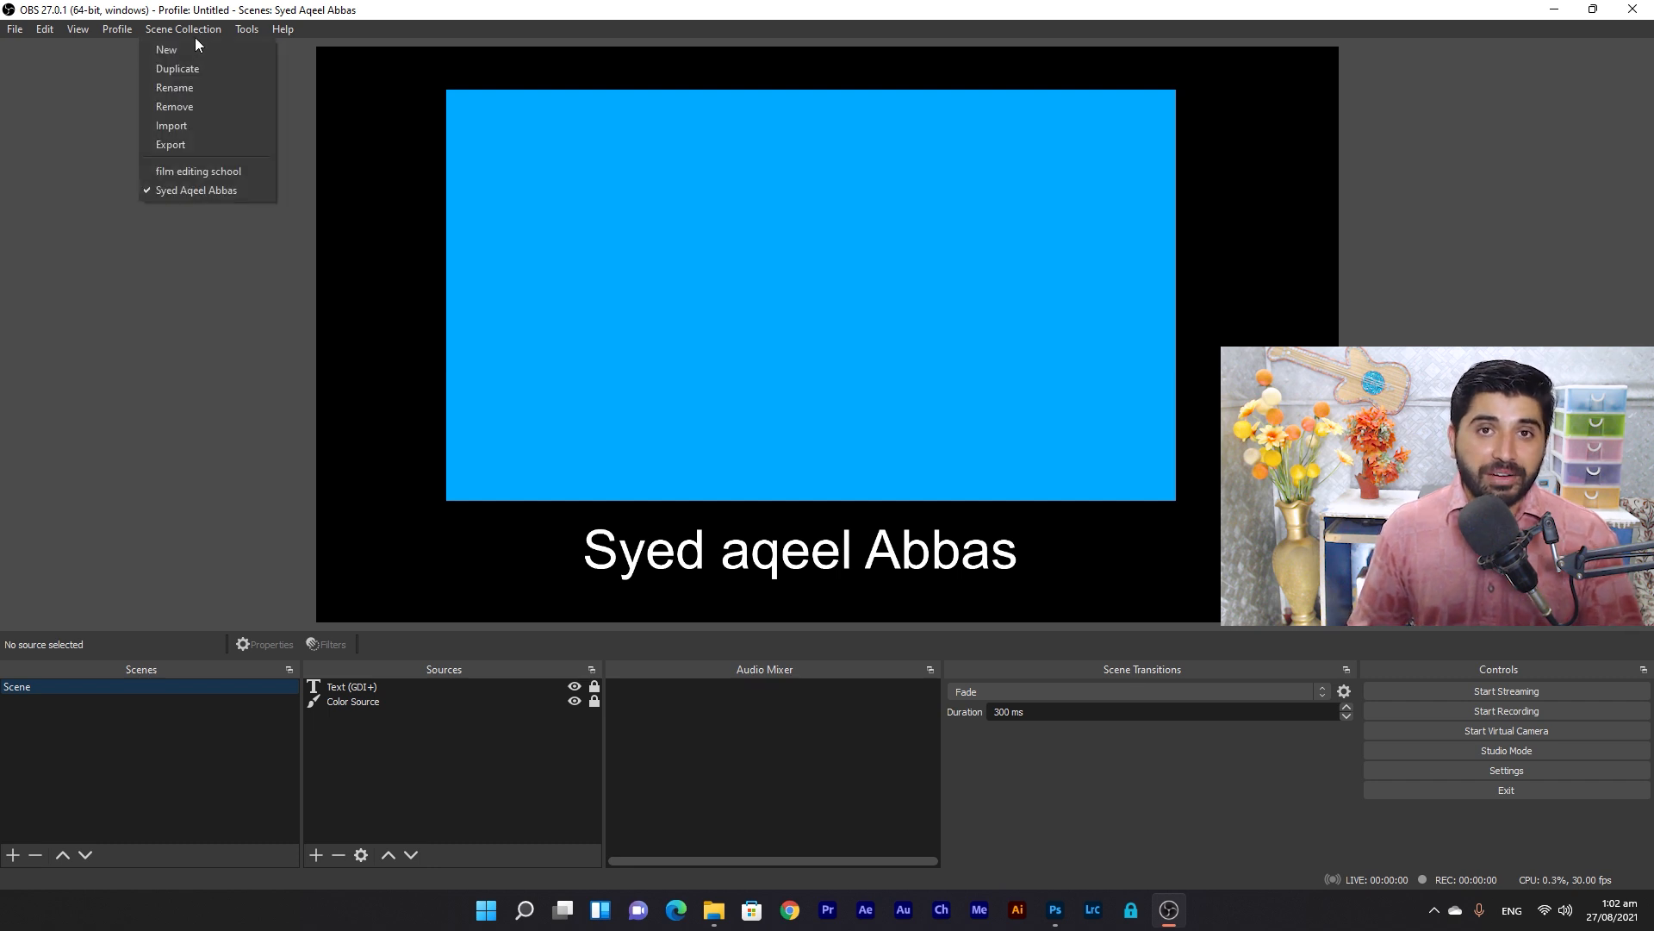
pyautogui.click(200, 171)
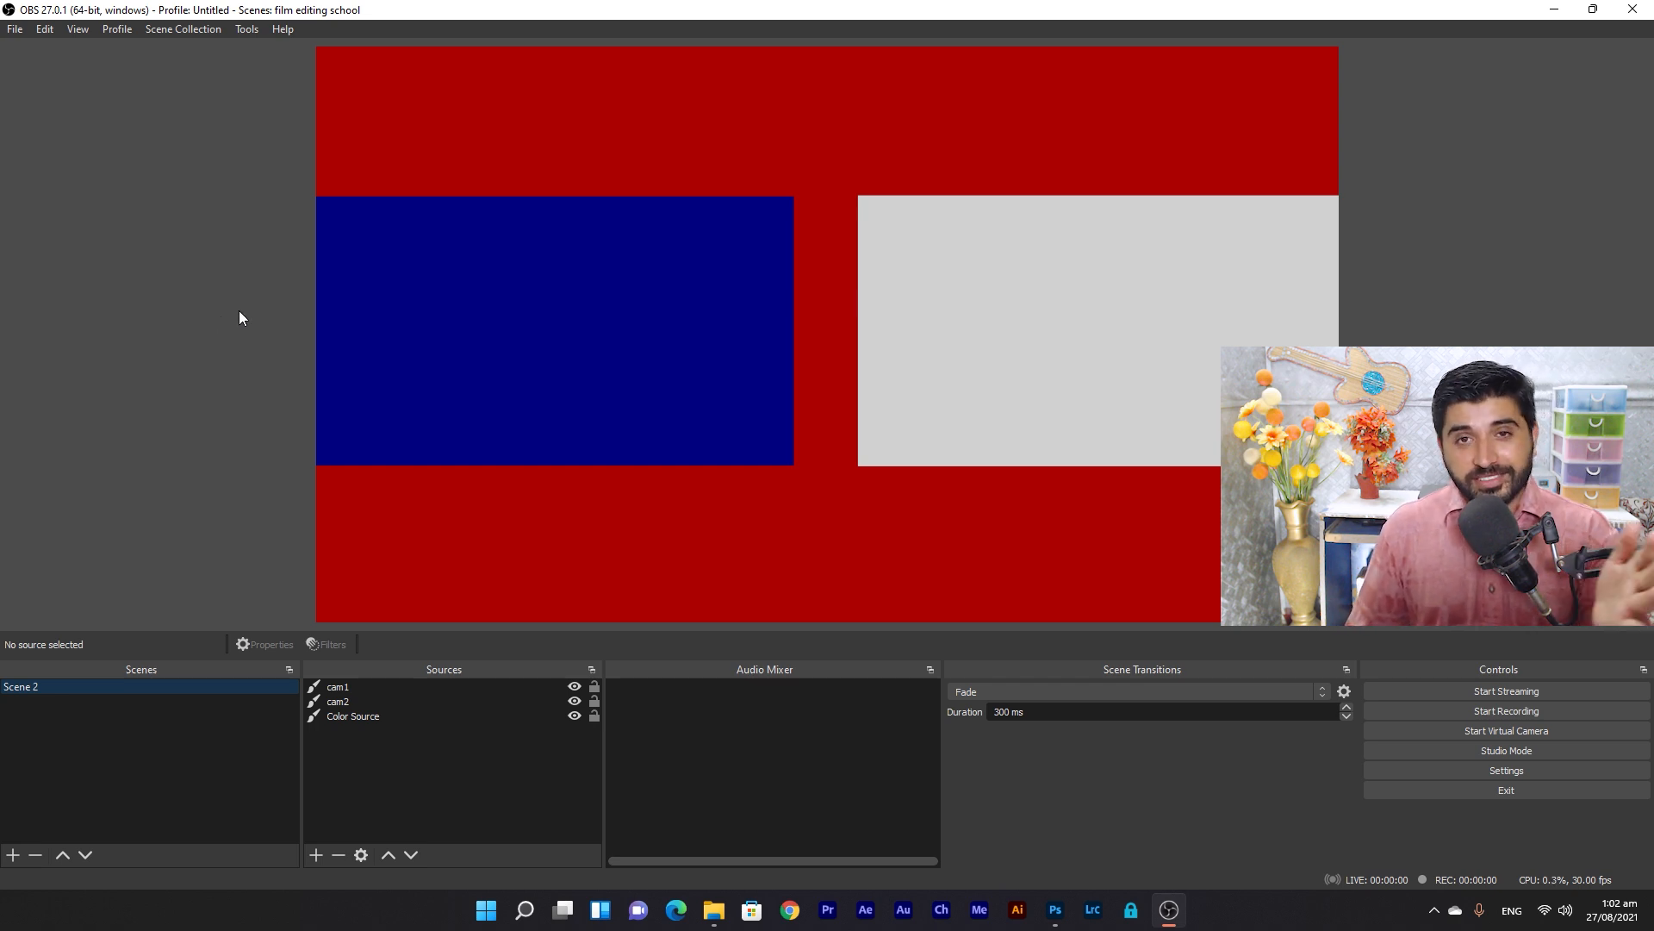
# Export the collection as film_editing_school JSON into a new Desktop folder 'film editing school'.
pyautogui.click(177, 31)
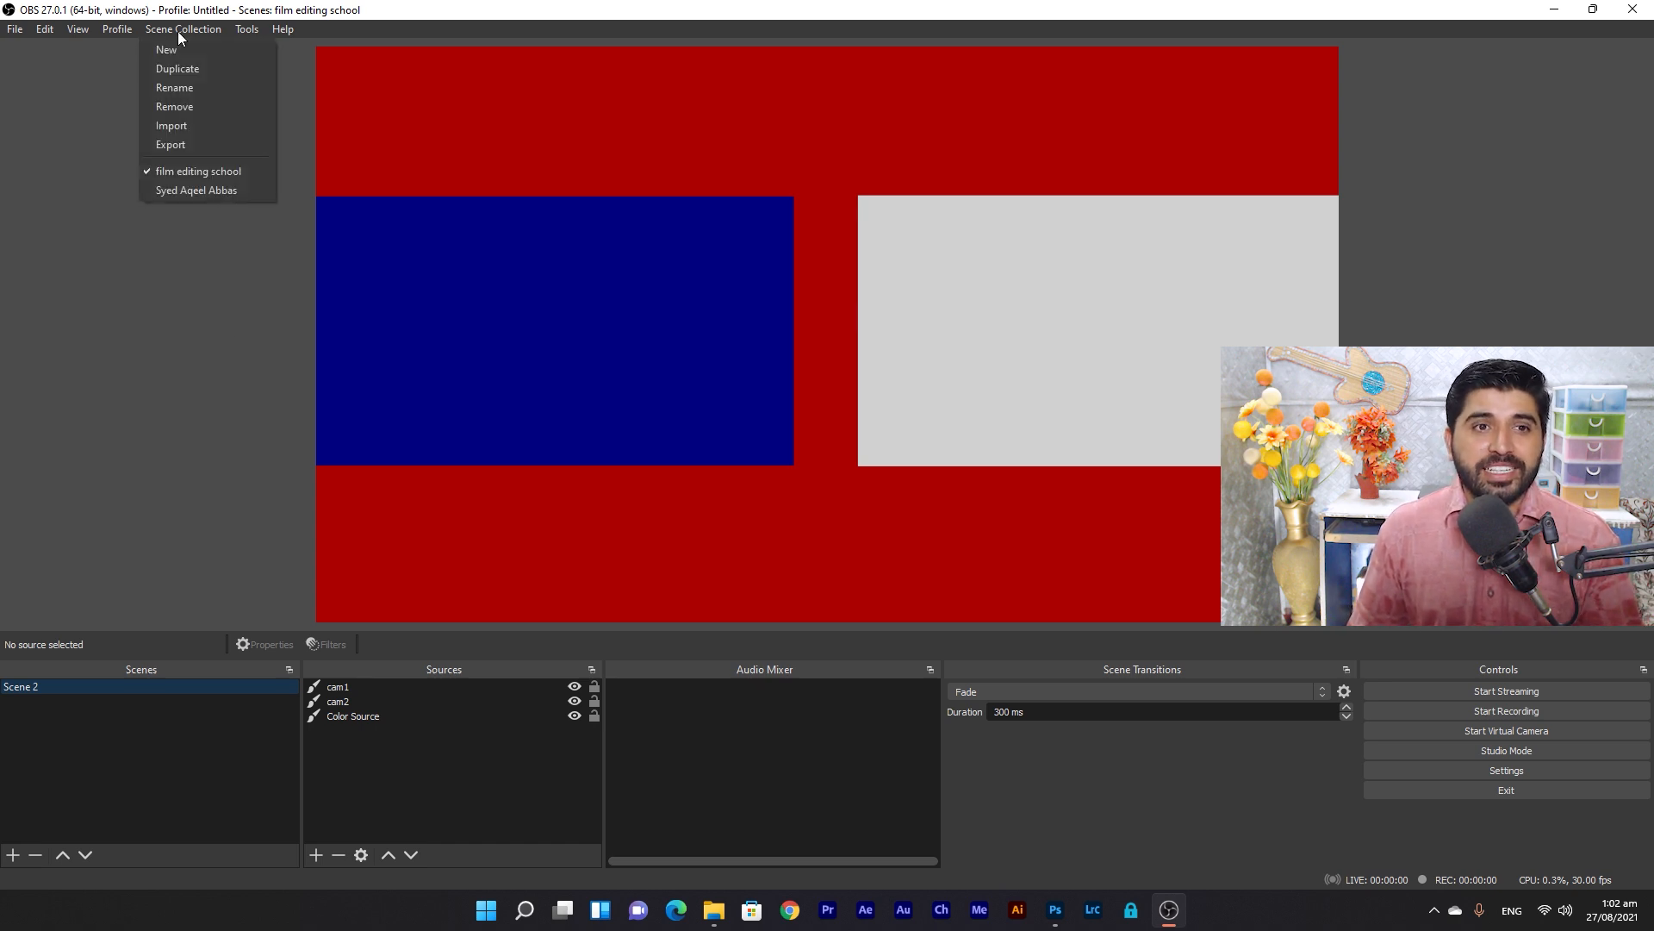
pyautogui.click(198, 147)
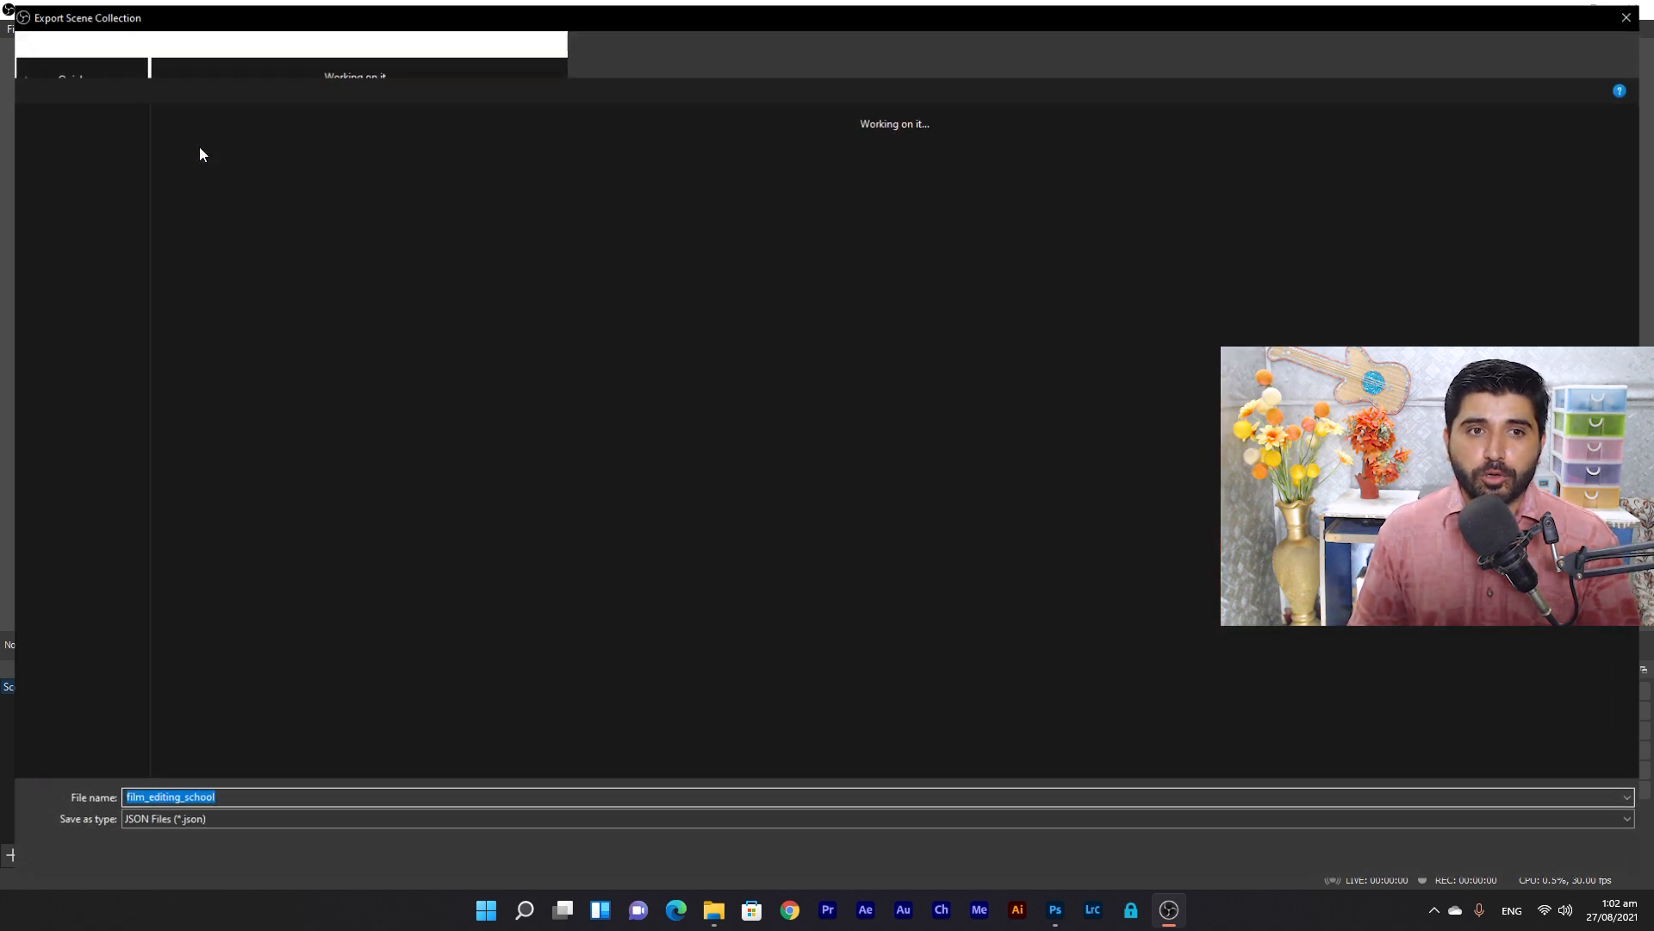
pyautogui.click(86, 156)
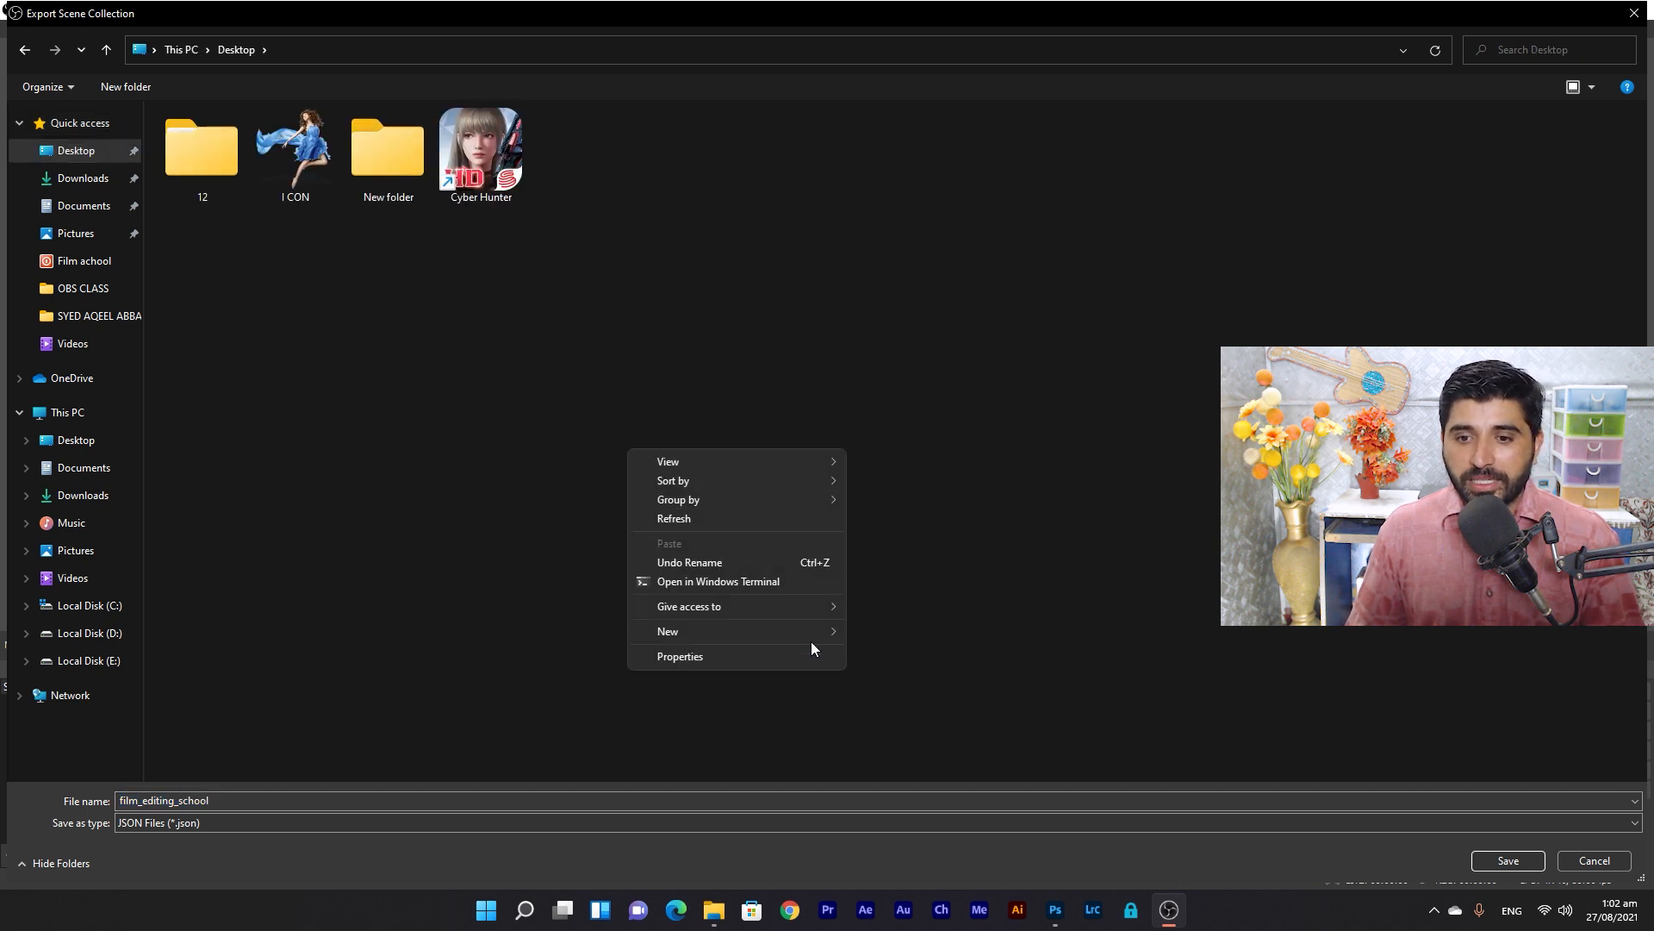
pyautogui.moveTo(814, 632)
pyautogui.click(877, 634)
pyautogui.write('film editing ')
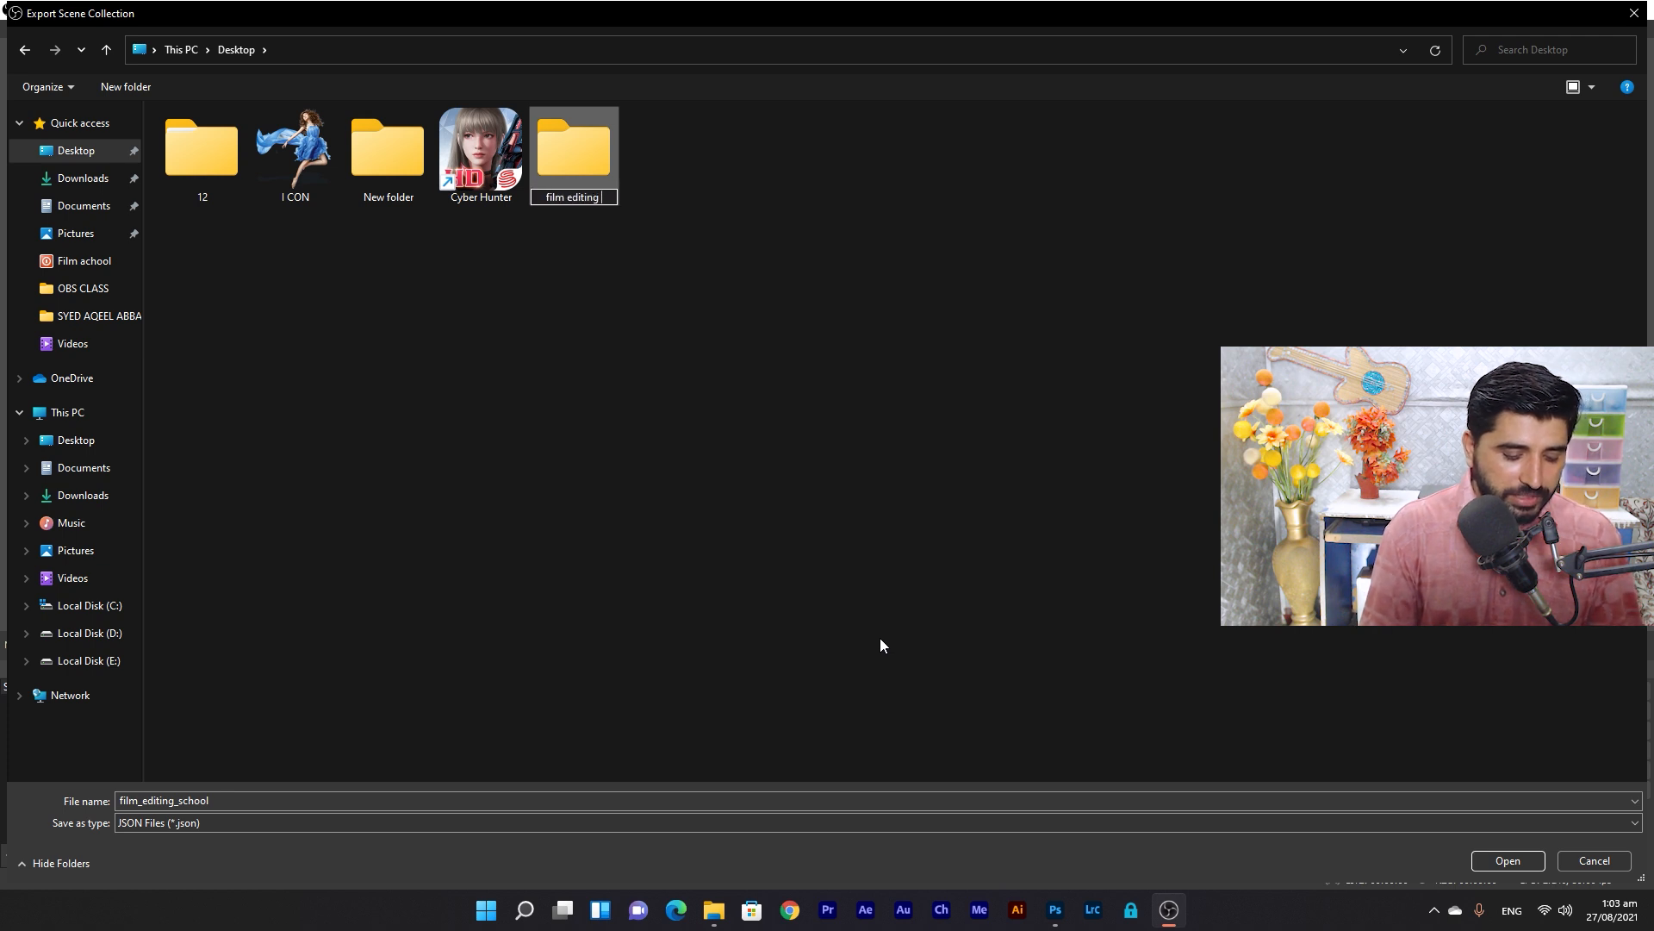
pyautogui.write('school')
pyautogui.press('Return')
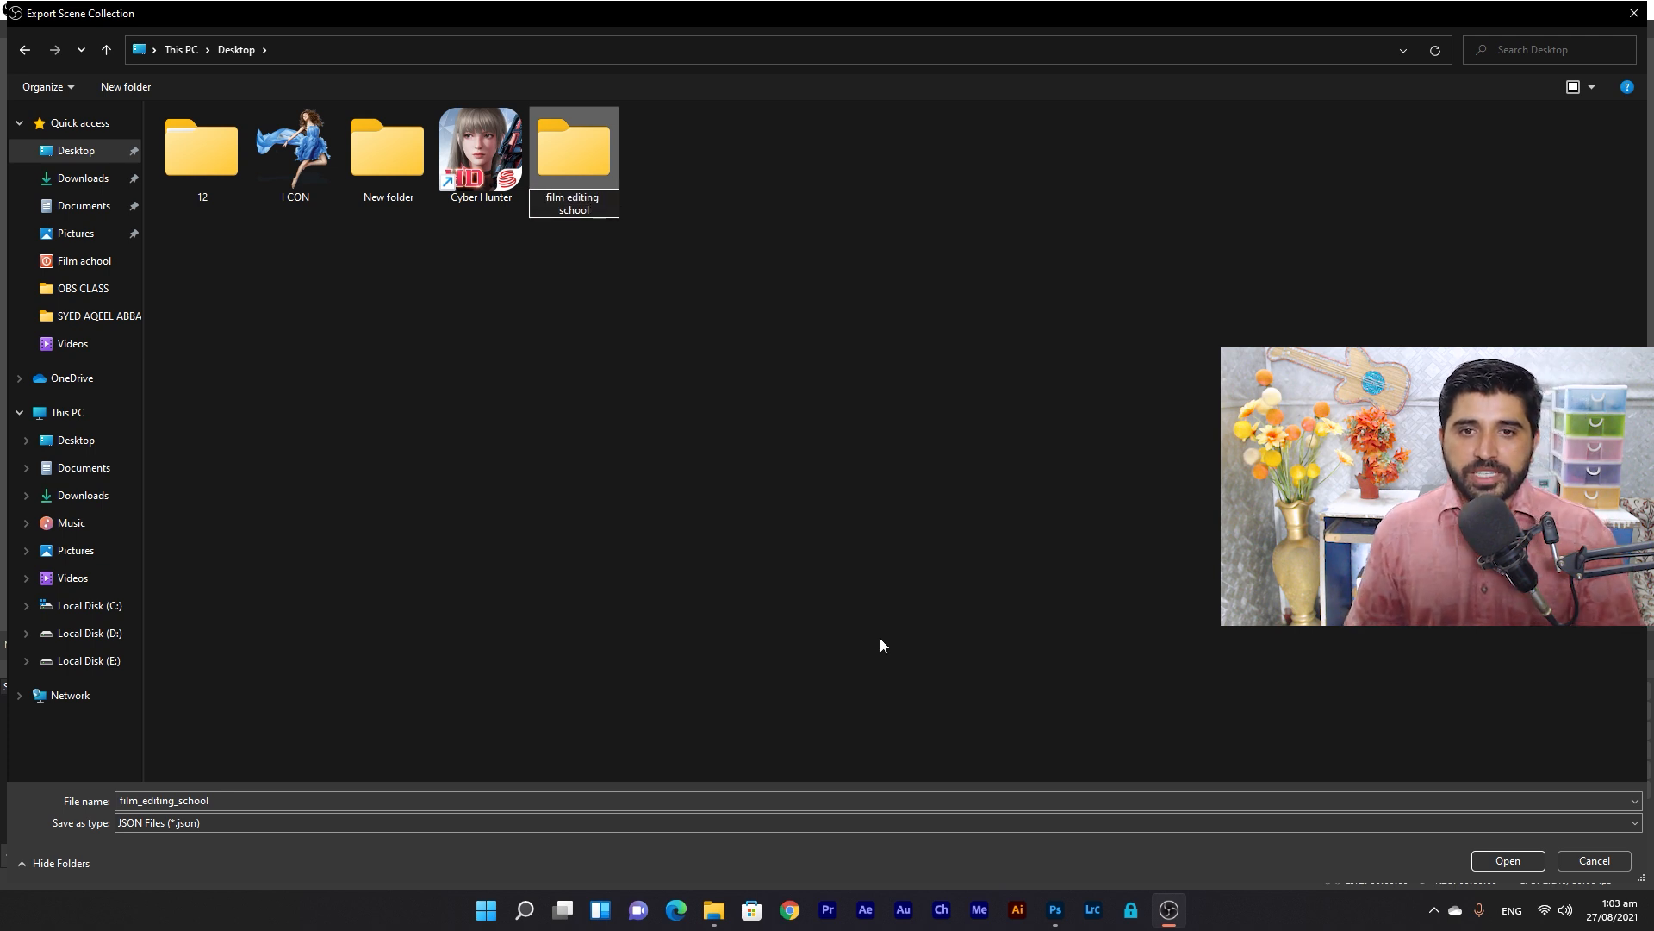
pyautogui.press('Return')
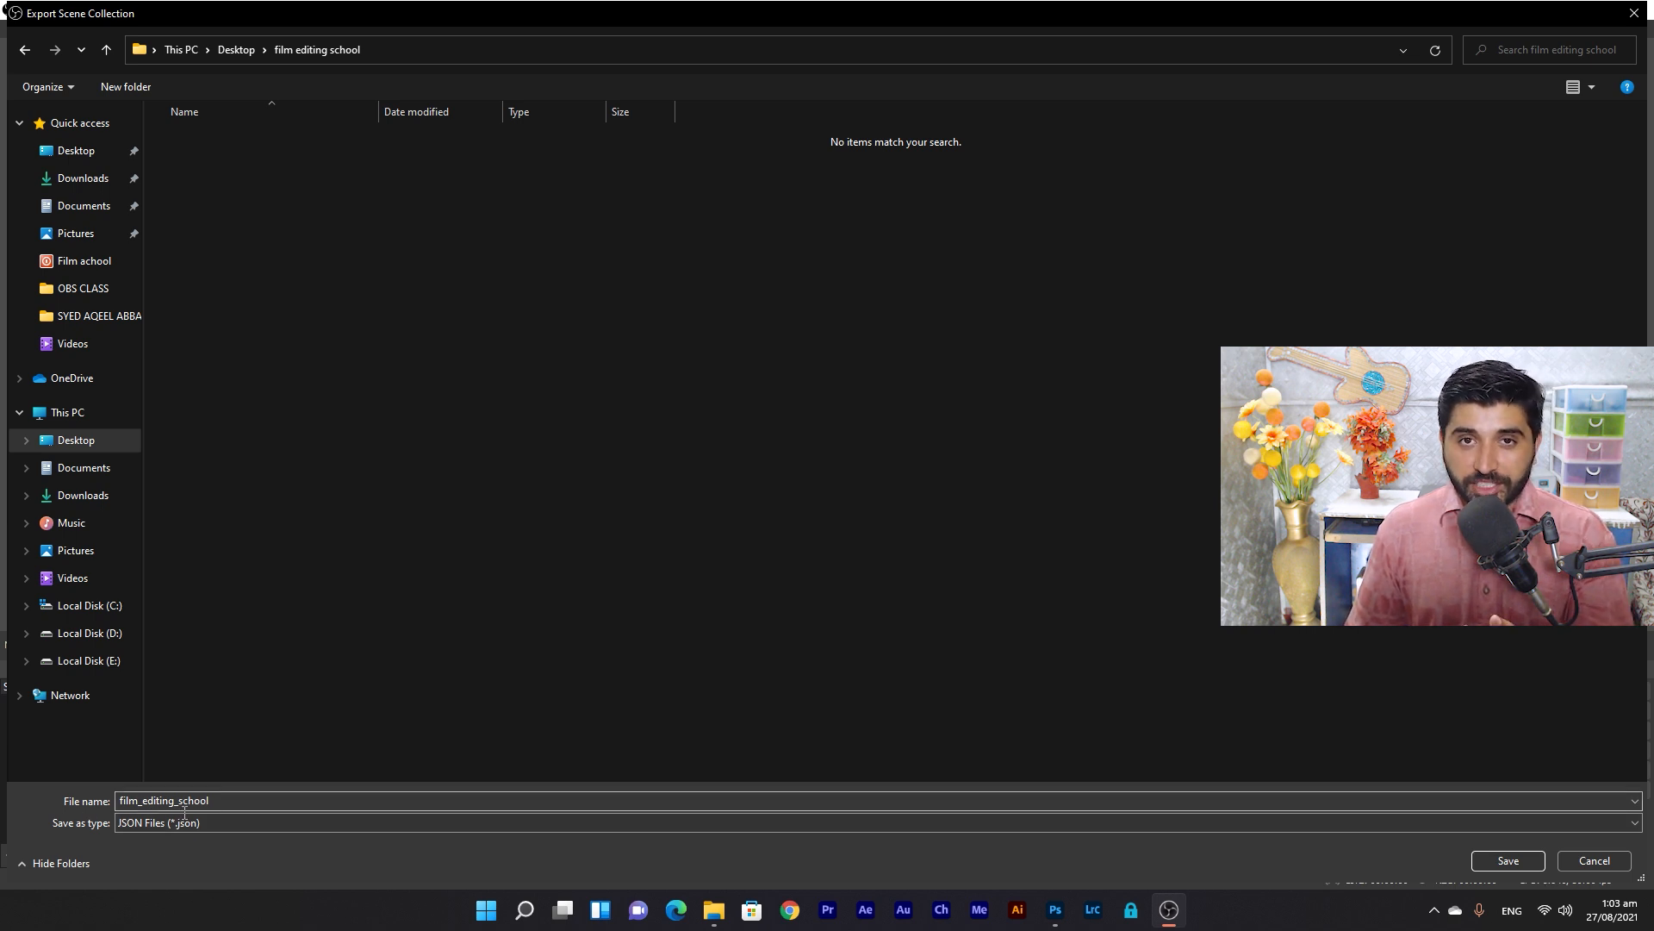
pyautogui.click(1525, 862)
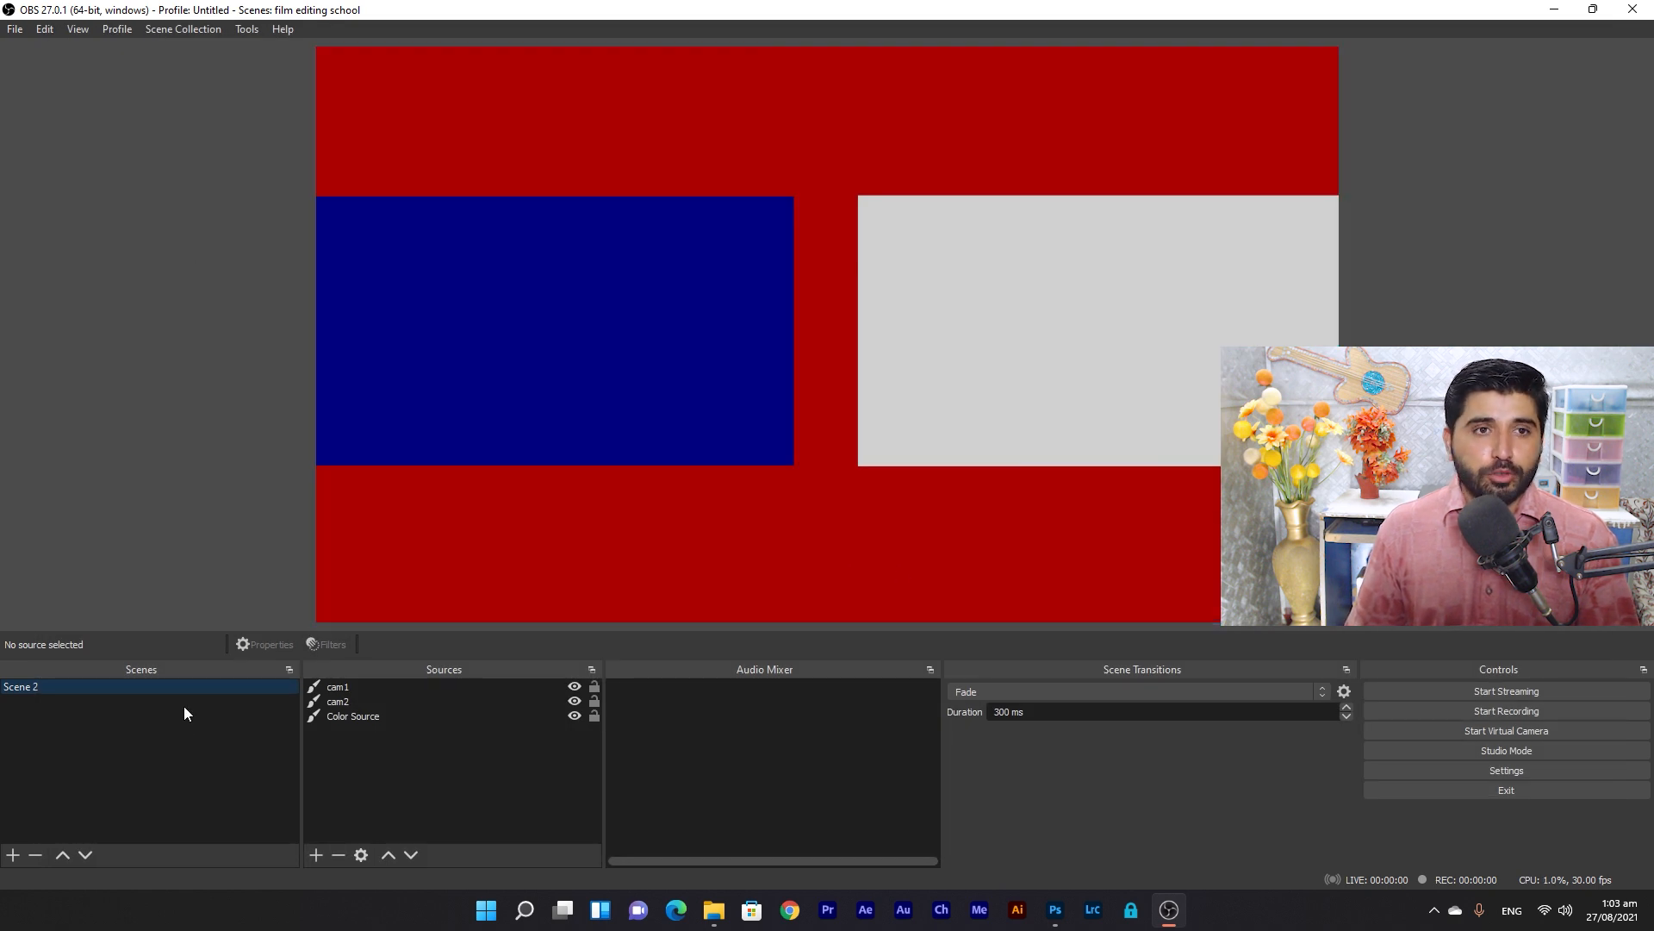
# Remove the film editing school scene collection.
pyautogui.click(174, 26)
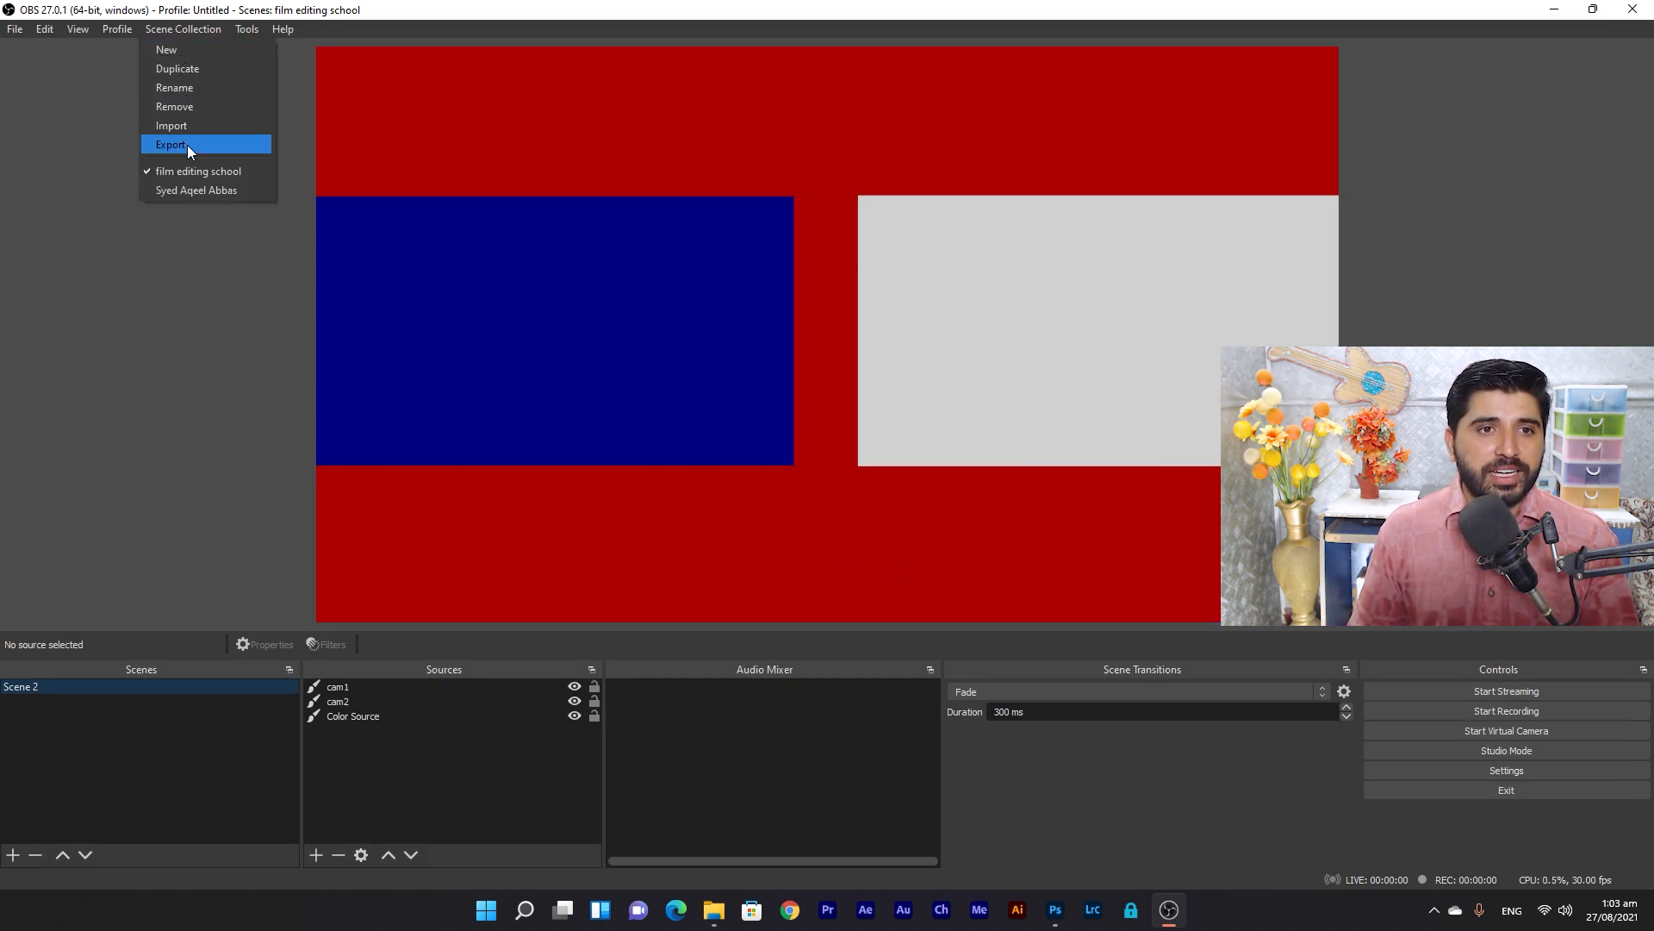
pyautogui.click(192, 107)
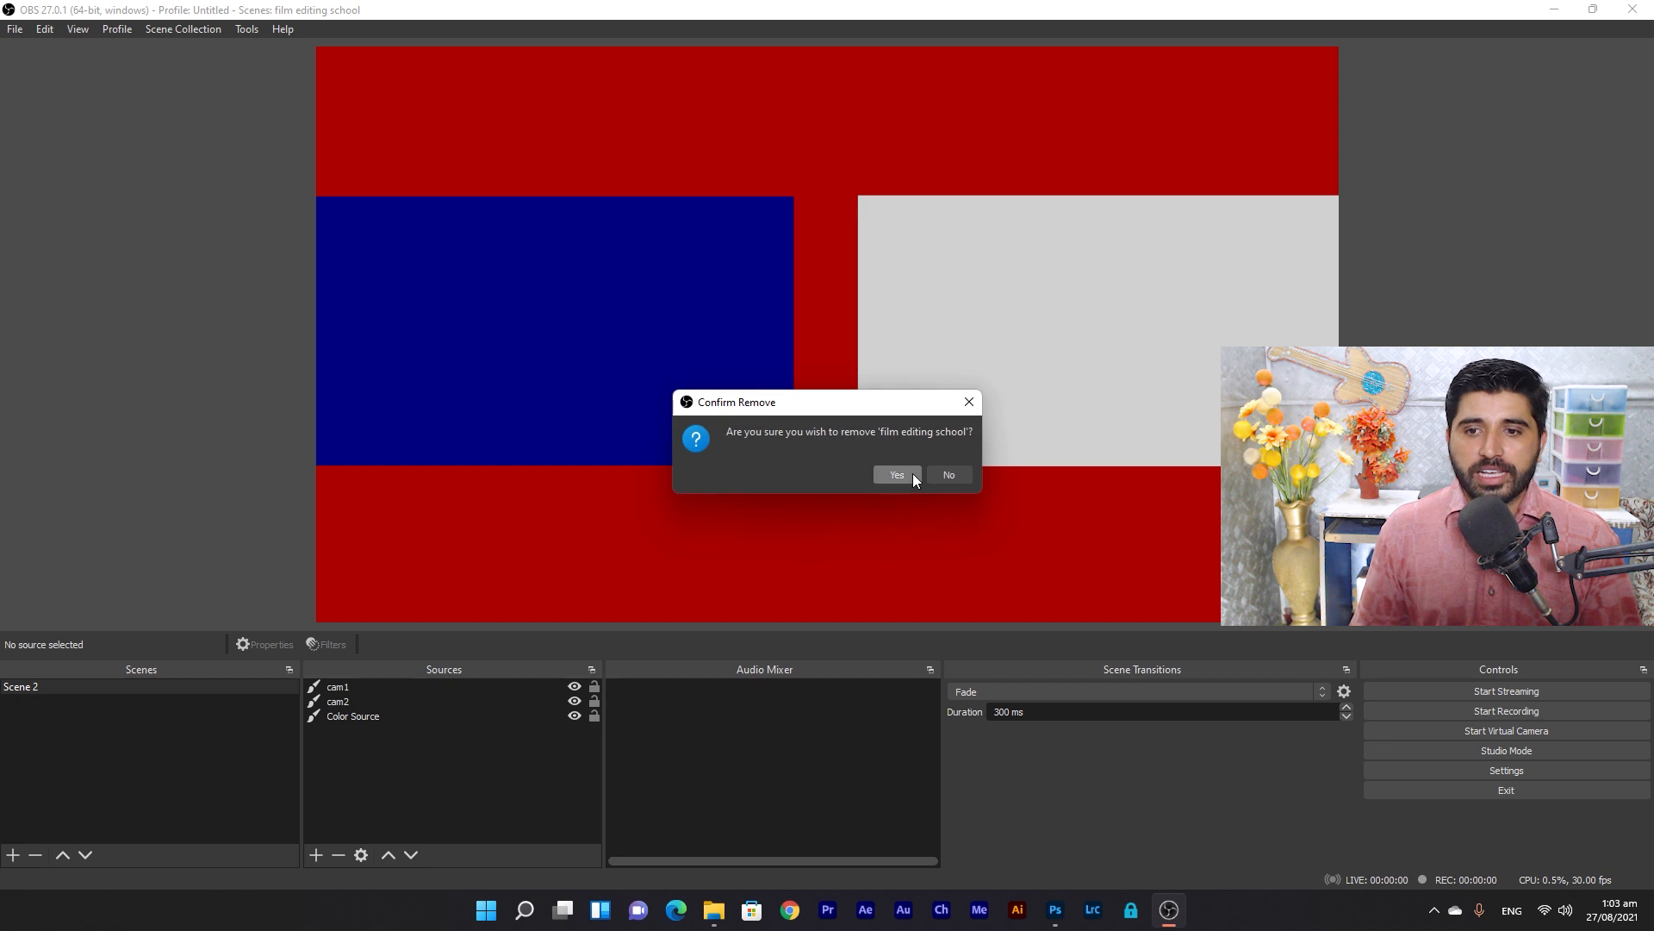
pyautogui.click(897, 475)
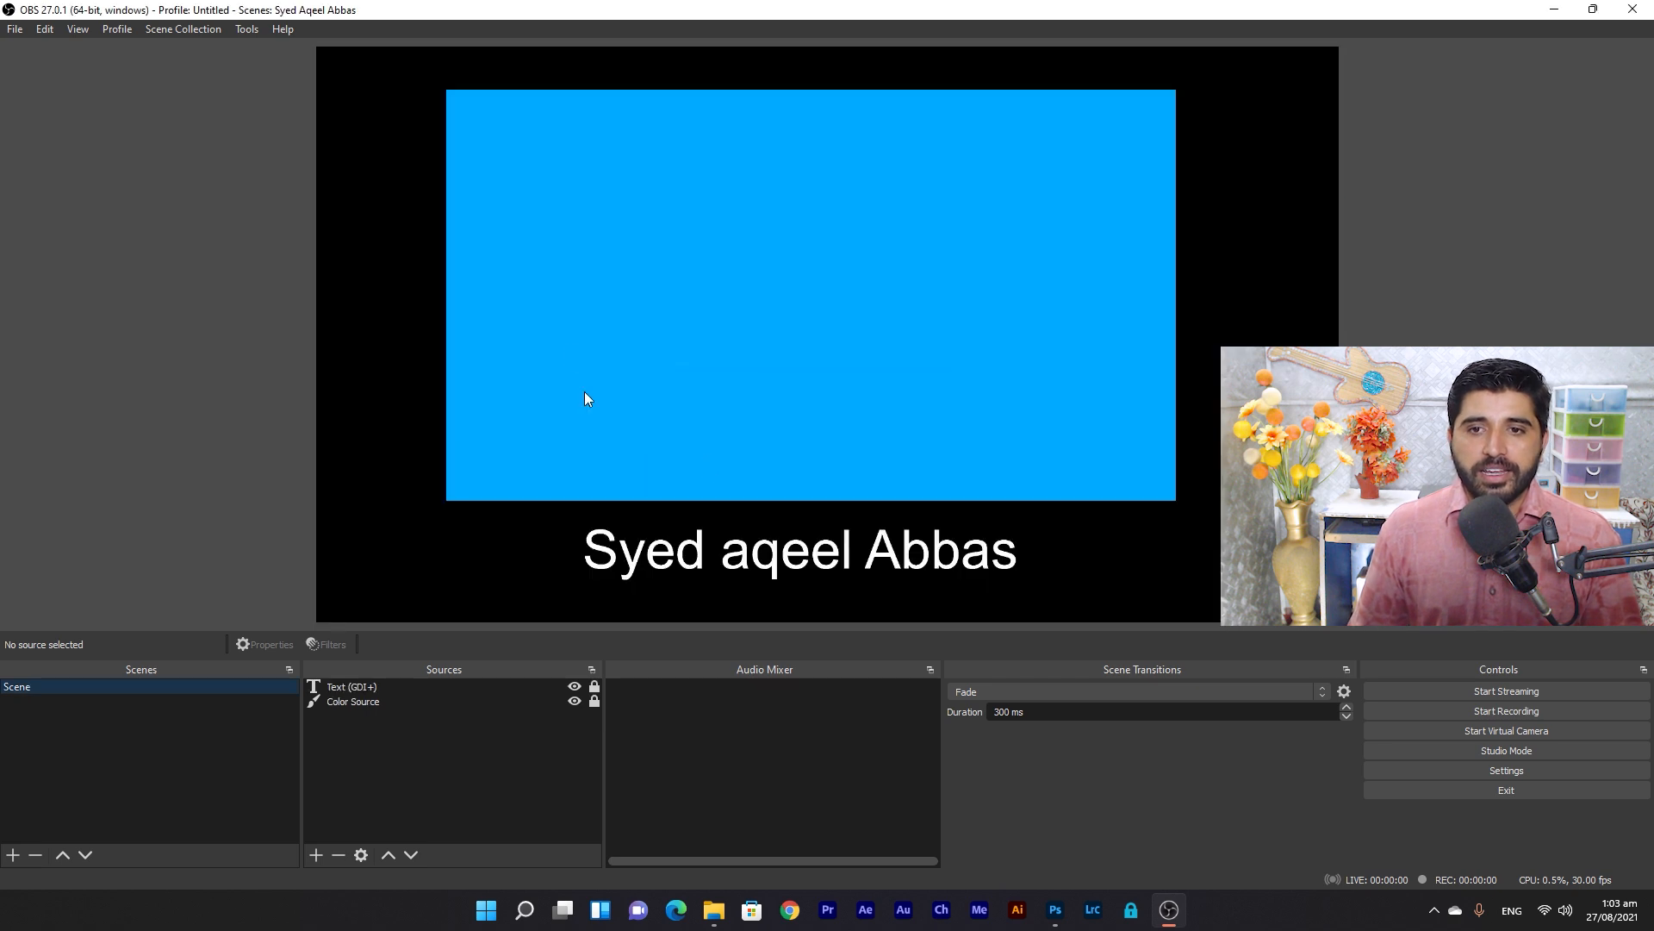
# Export the remaining scene collection into the Desktop film editing school folder.
pyautogui.click(197, 28)
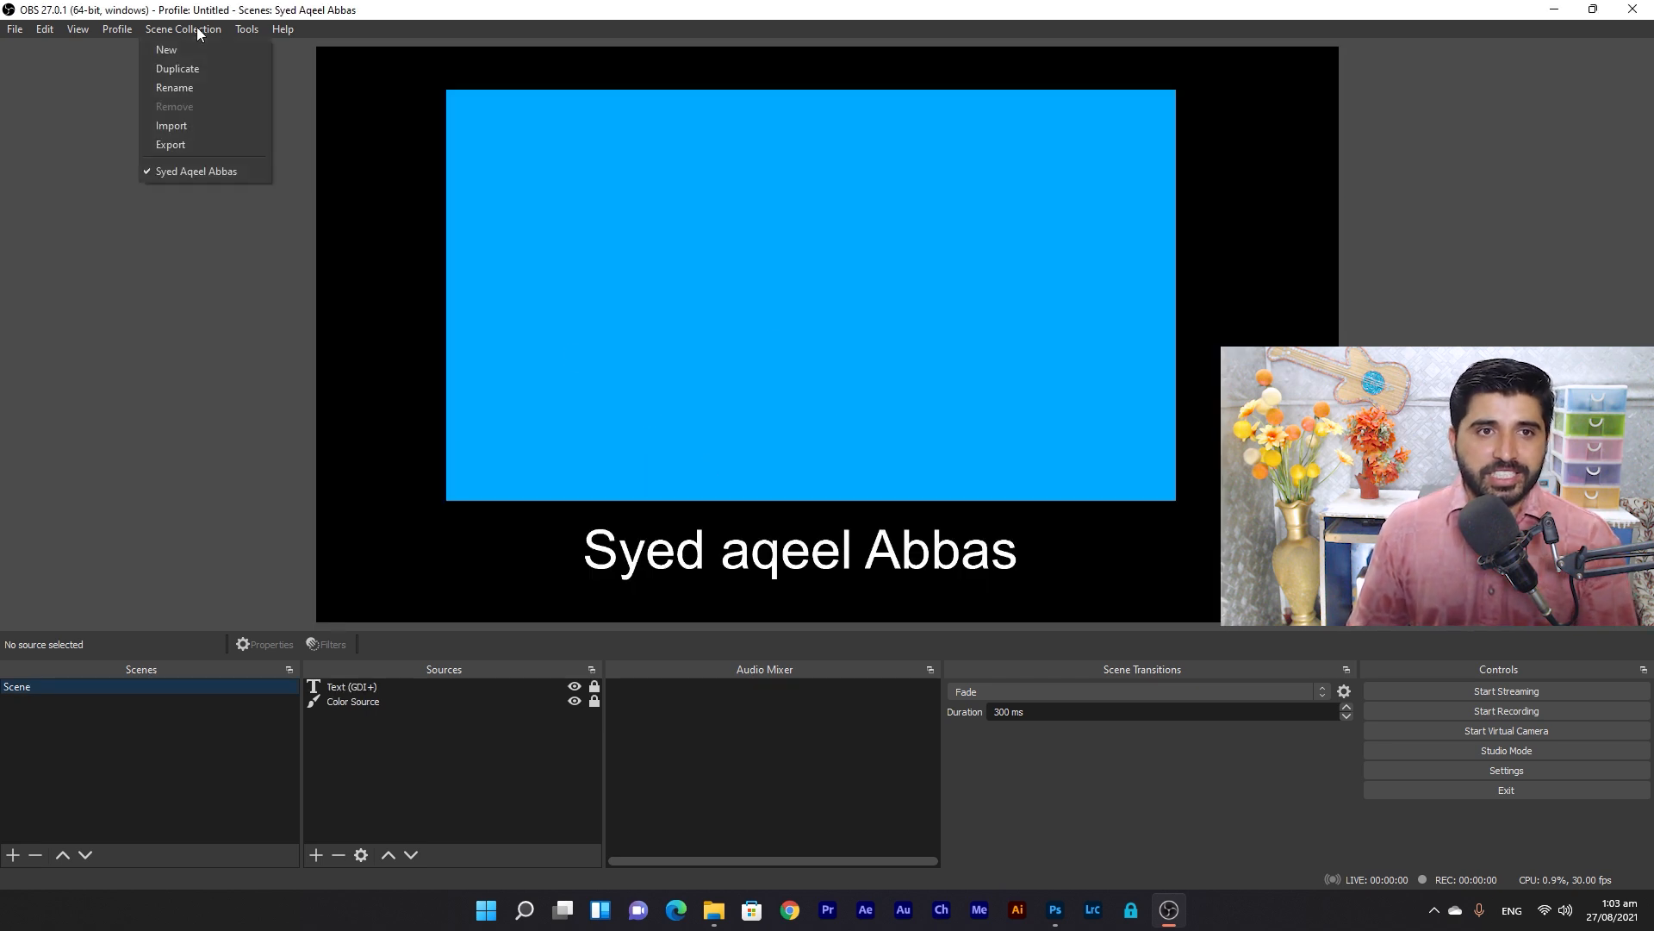
pyautogui.click(210, 147)
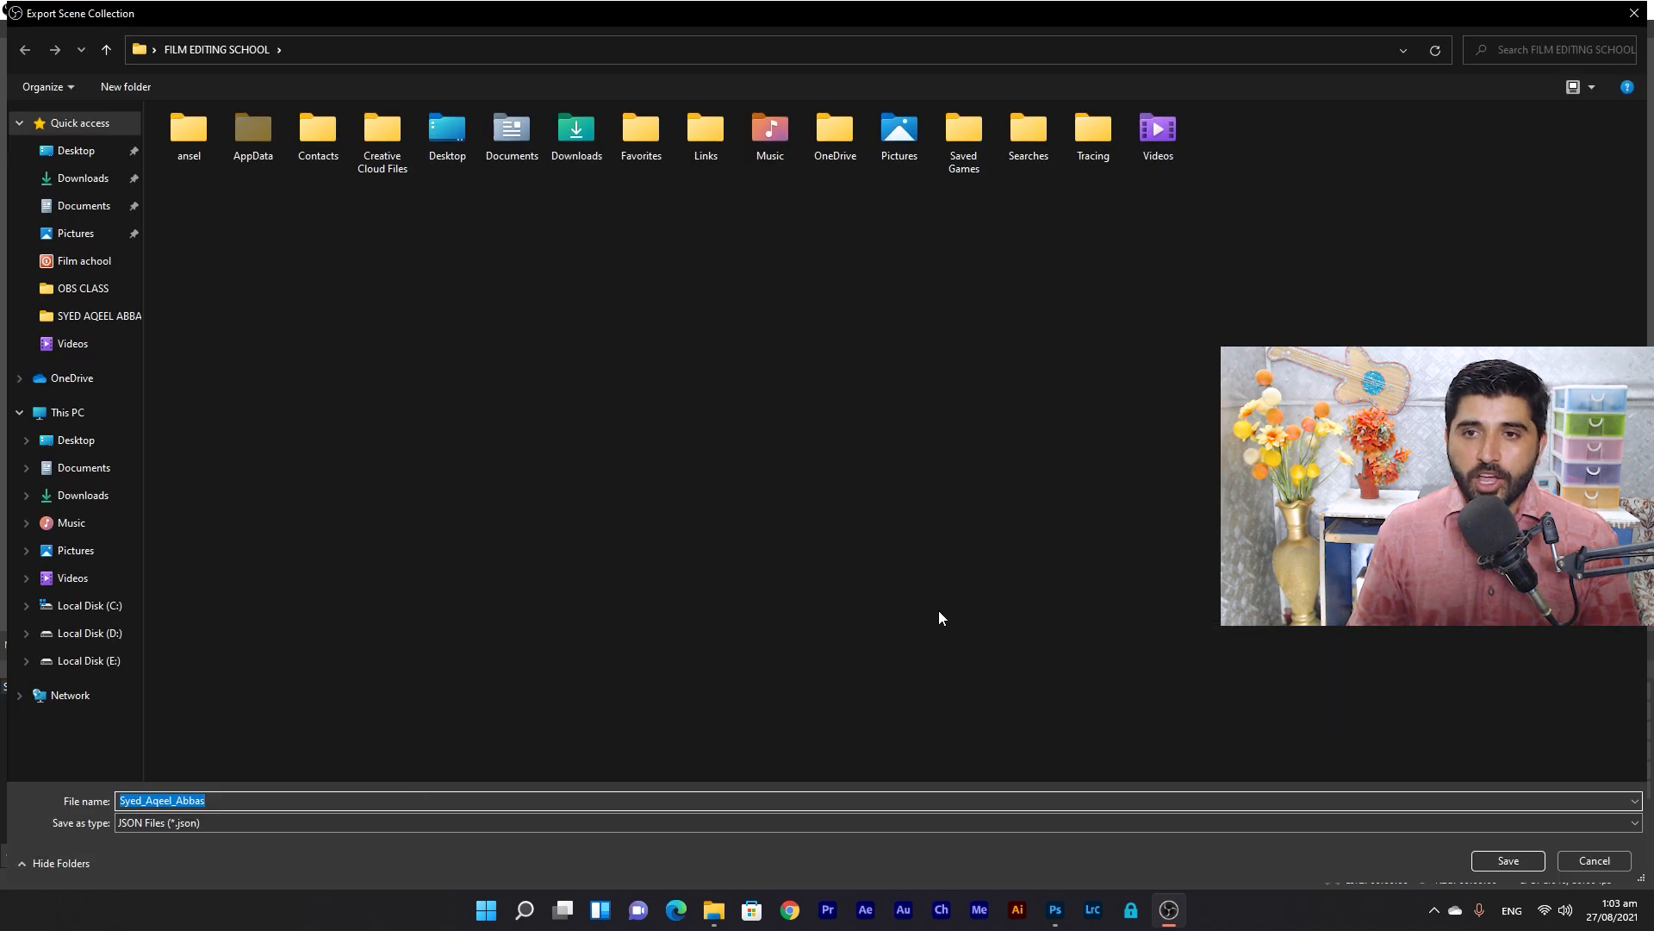
pyautogui.click(80, 152)
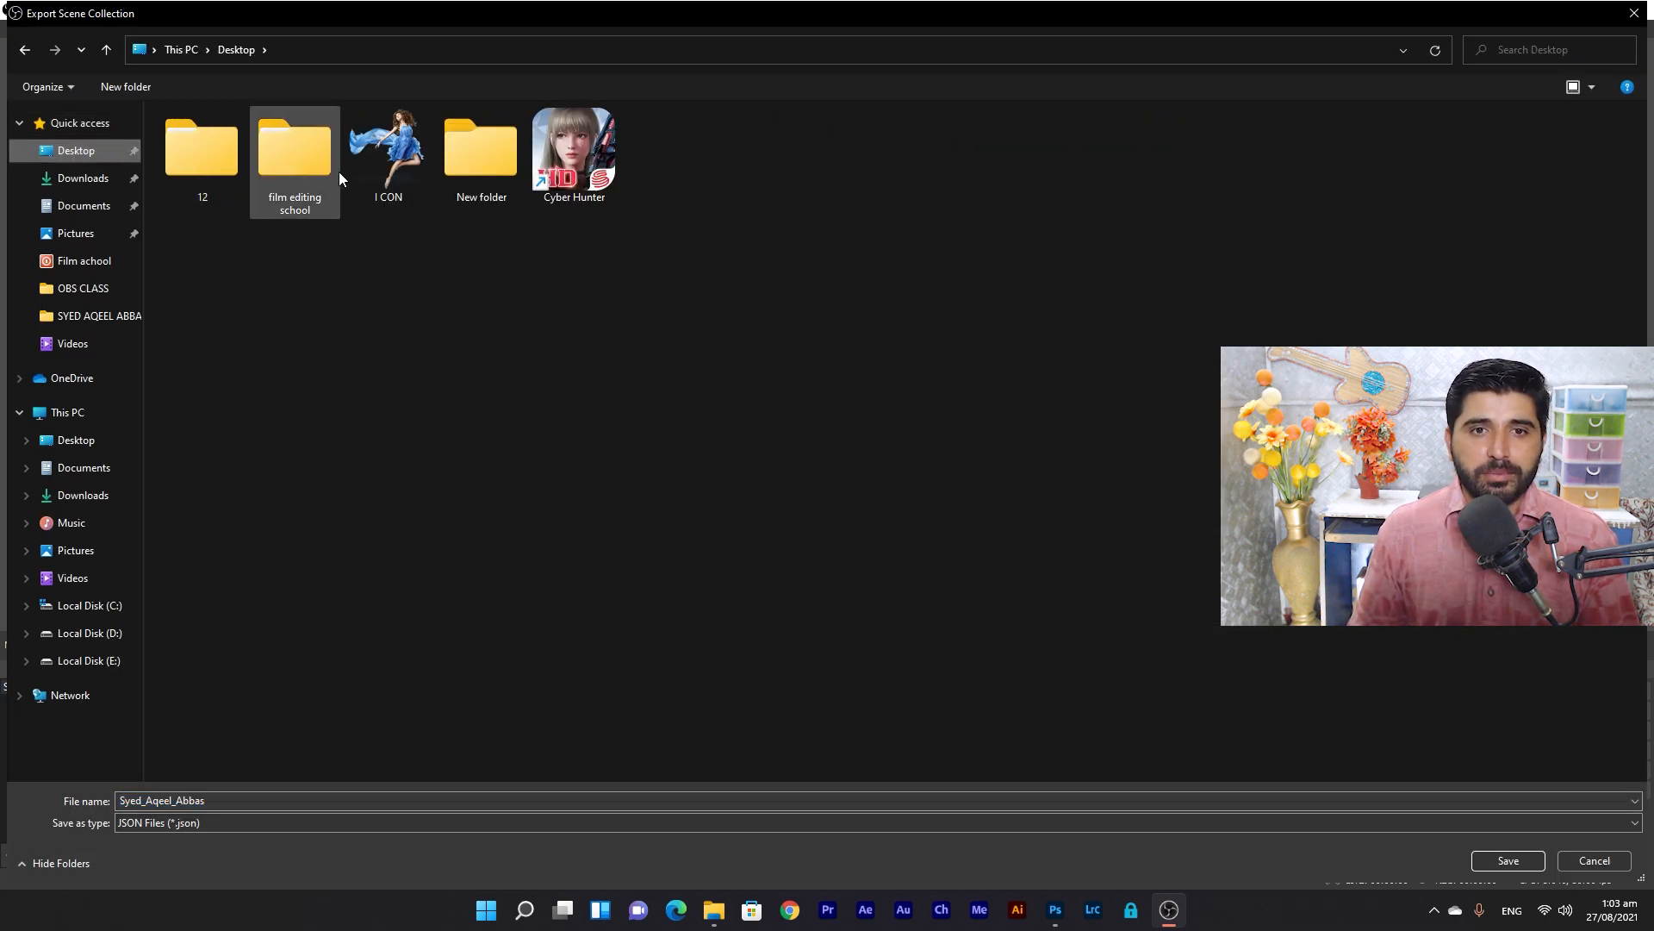
pyautogui.doubleClick(297, 157)
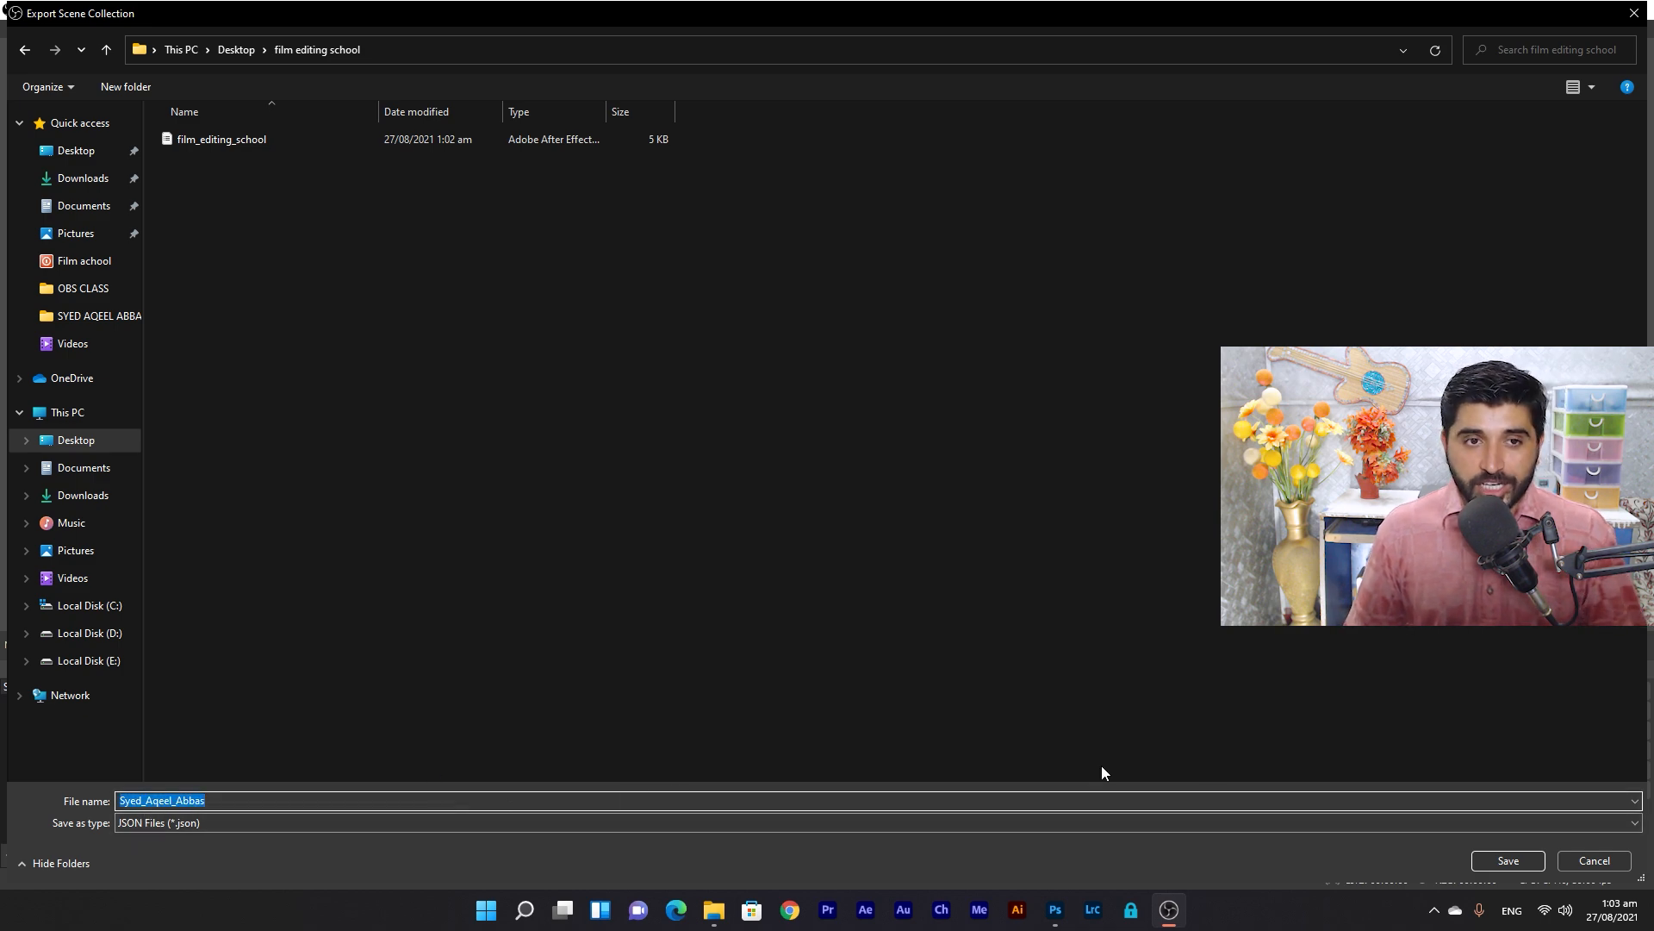
pyautogui.click(1509, 860)
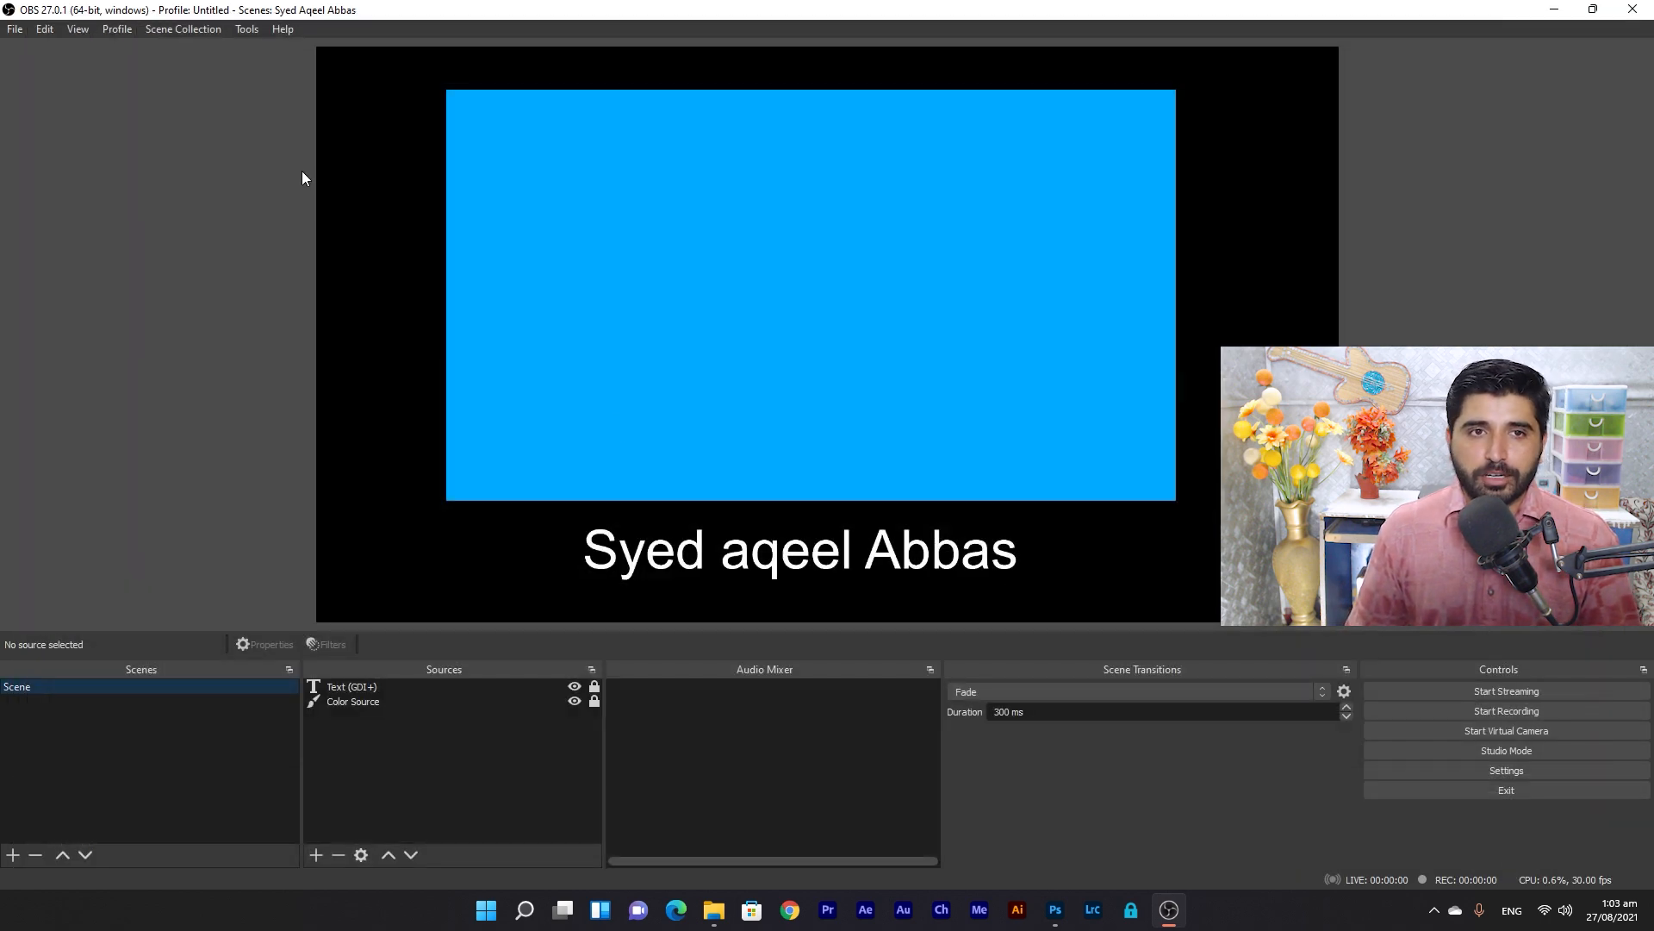
# Create a new empty scene collection named 001.
pyautogui.click(185, 28)
pyautogui.click(186, 61)
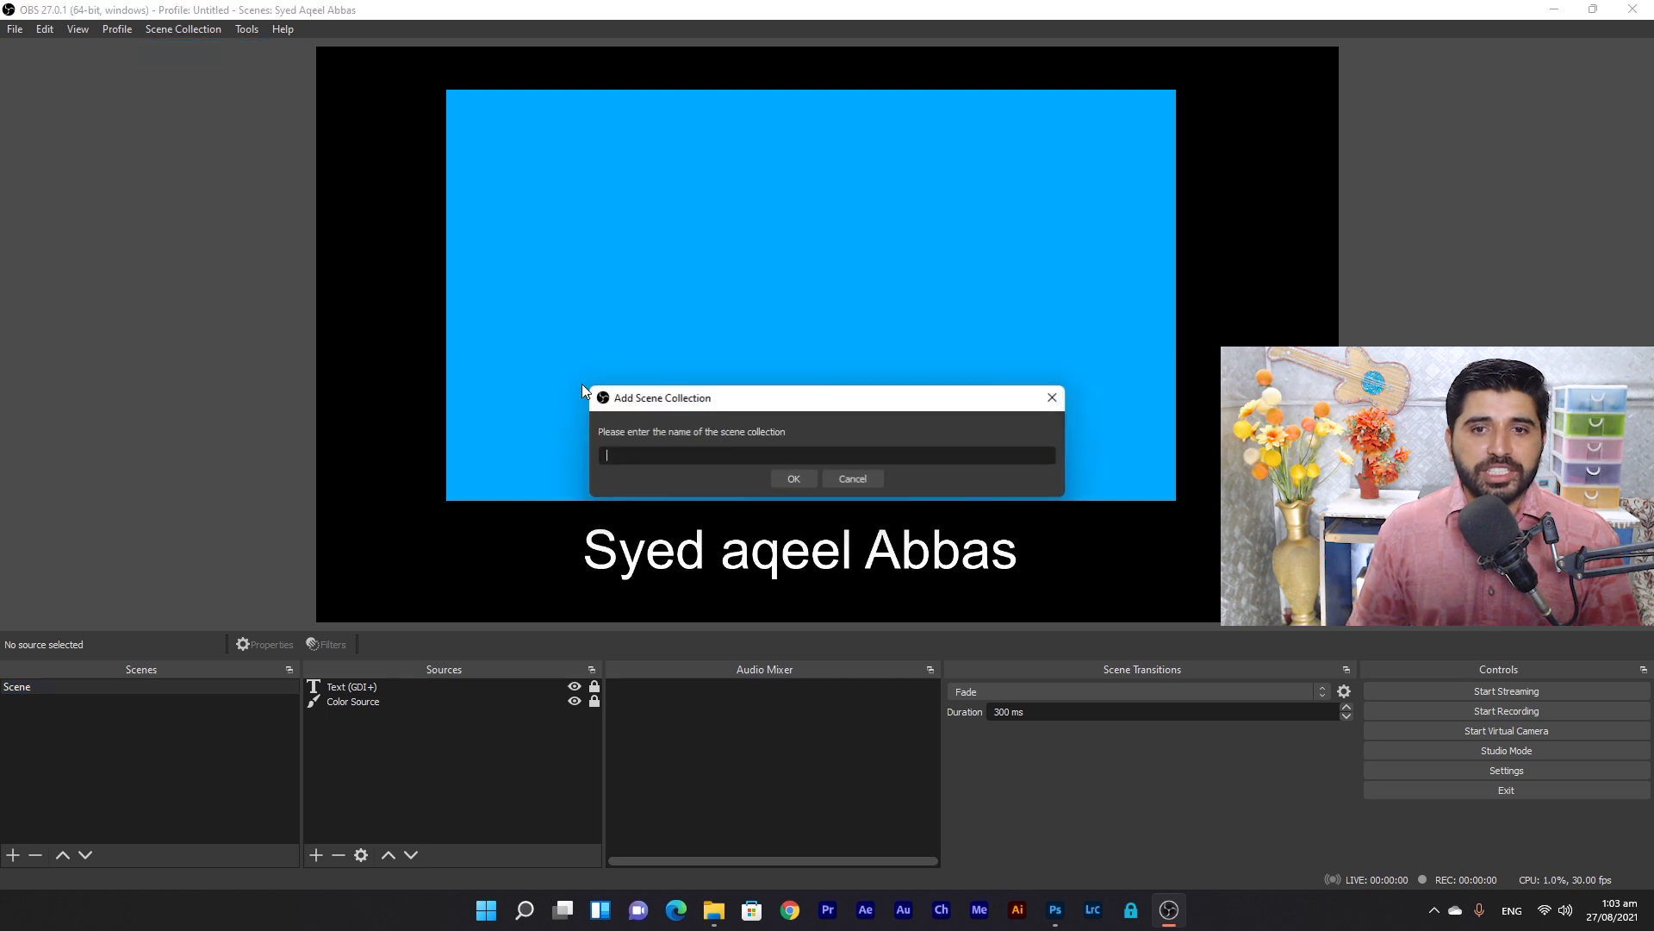
pyautogui.write('001')
pyautogui.click(795, 478)
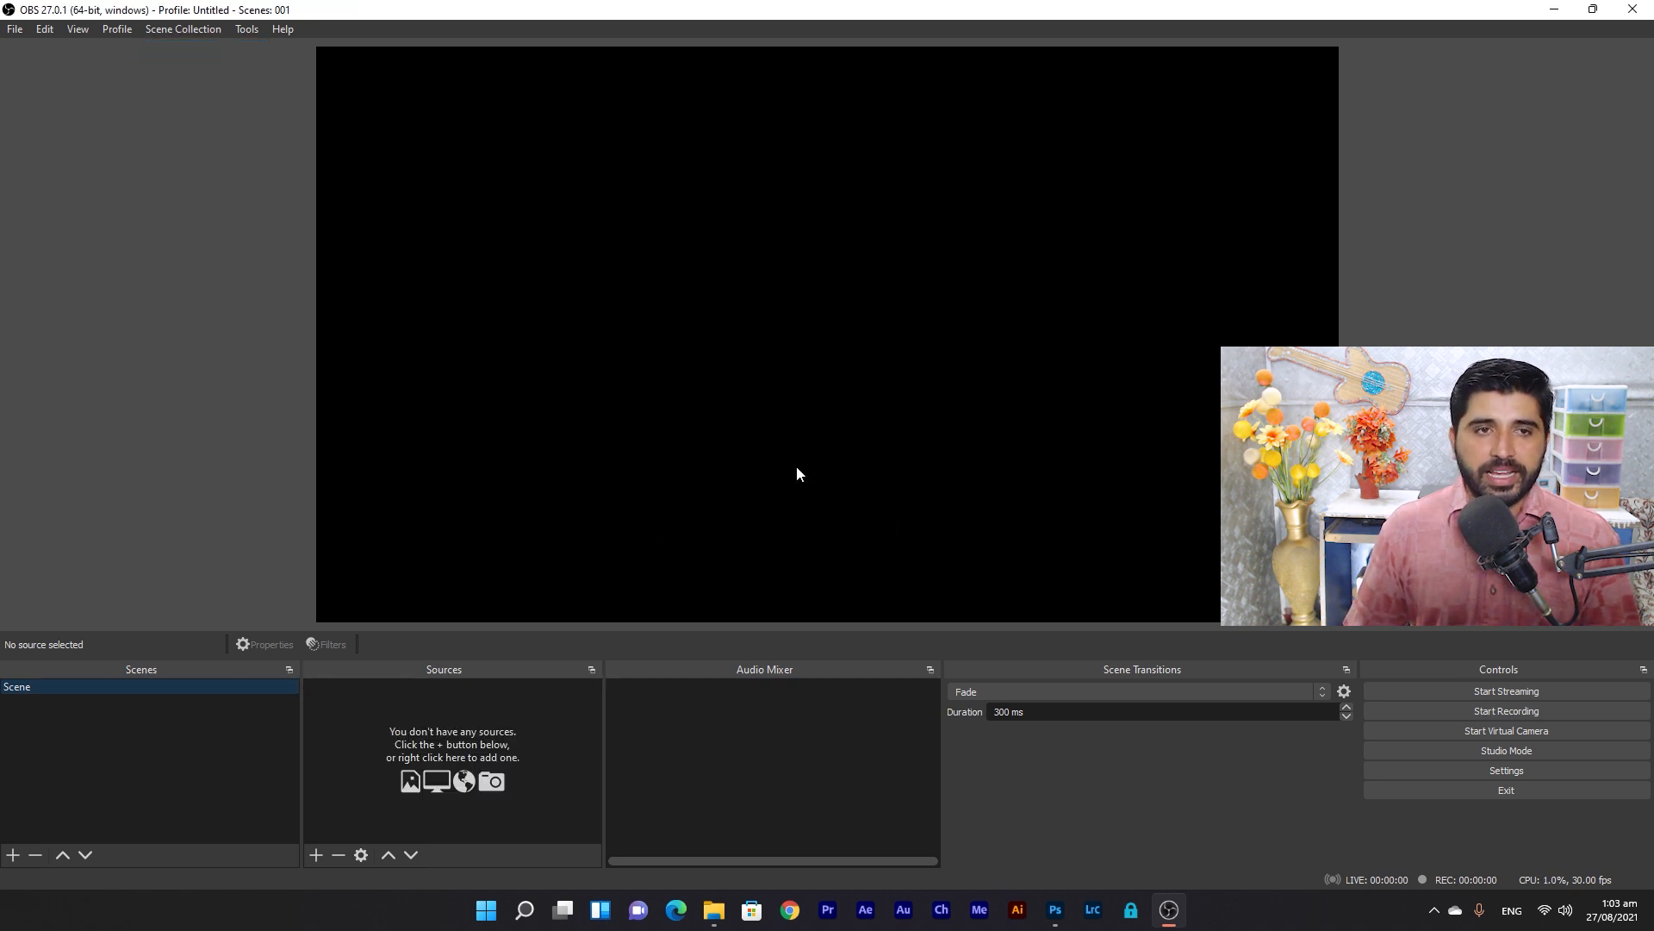
# Switch back to the blue-scene collection and remove it, confirming the deletion.
pyautogui.click(169, 31)
pyautogui.click(189, 190)
pyautogui.click(188, 28)
pyautogui.click(191, 107)
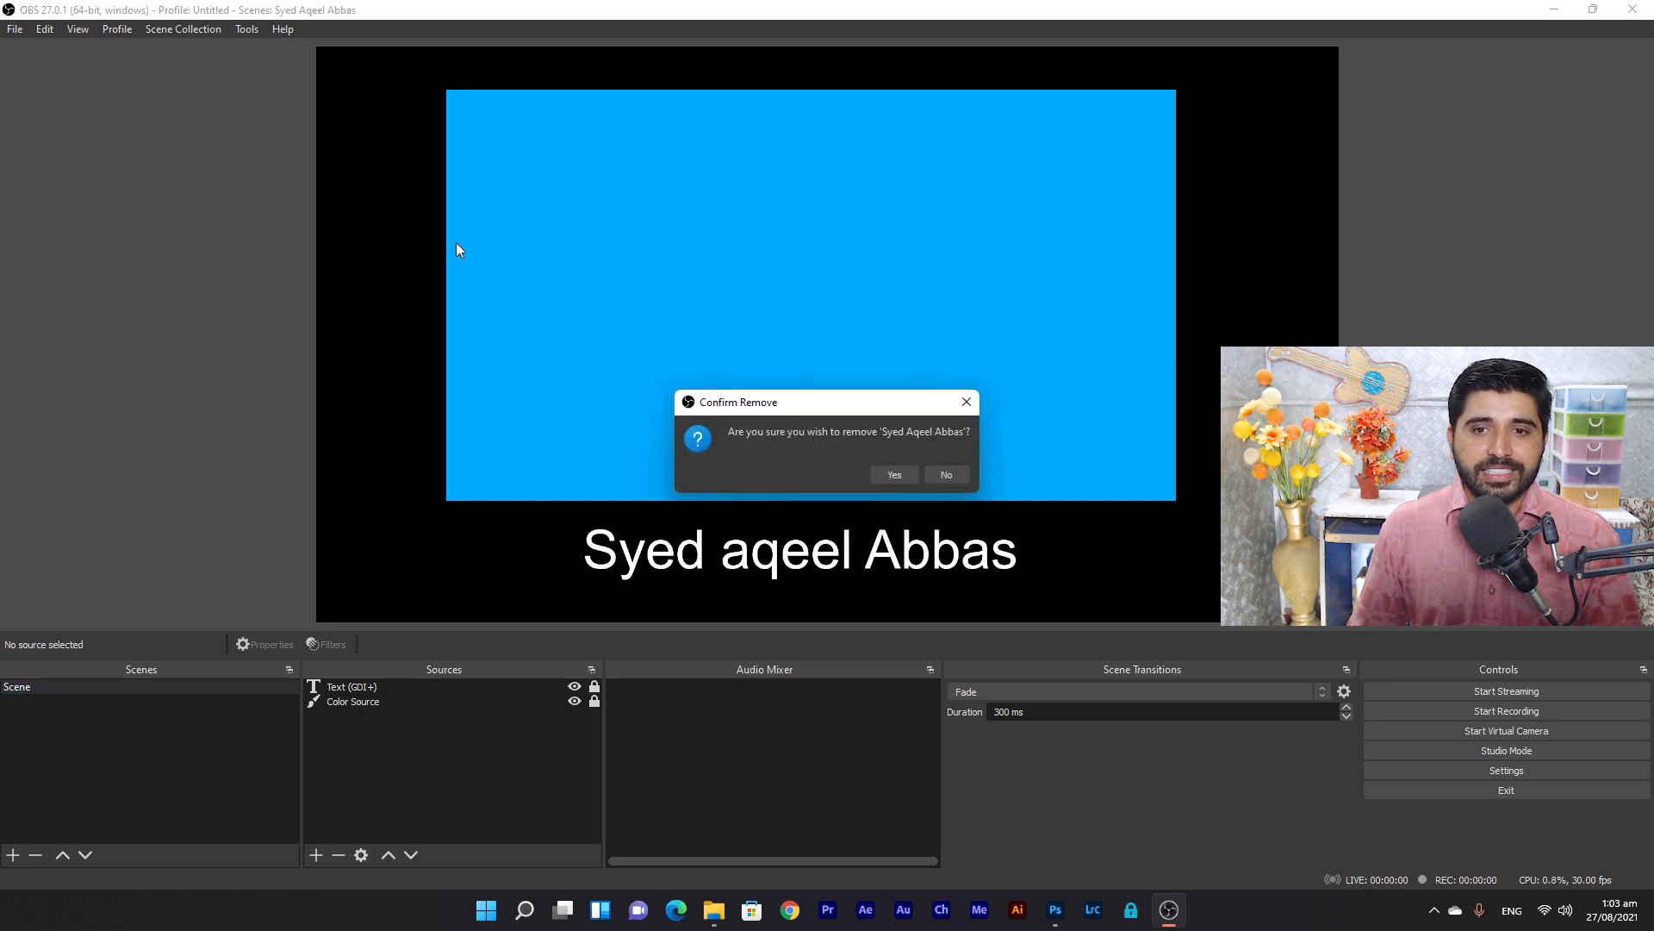
pyautogui.click(895, 474)
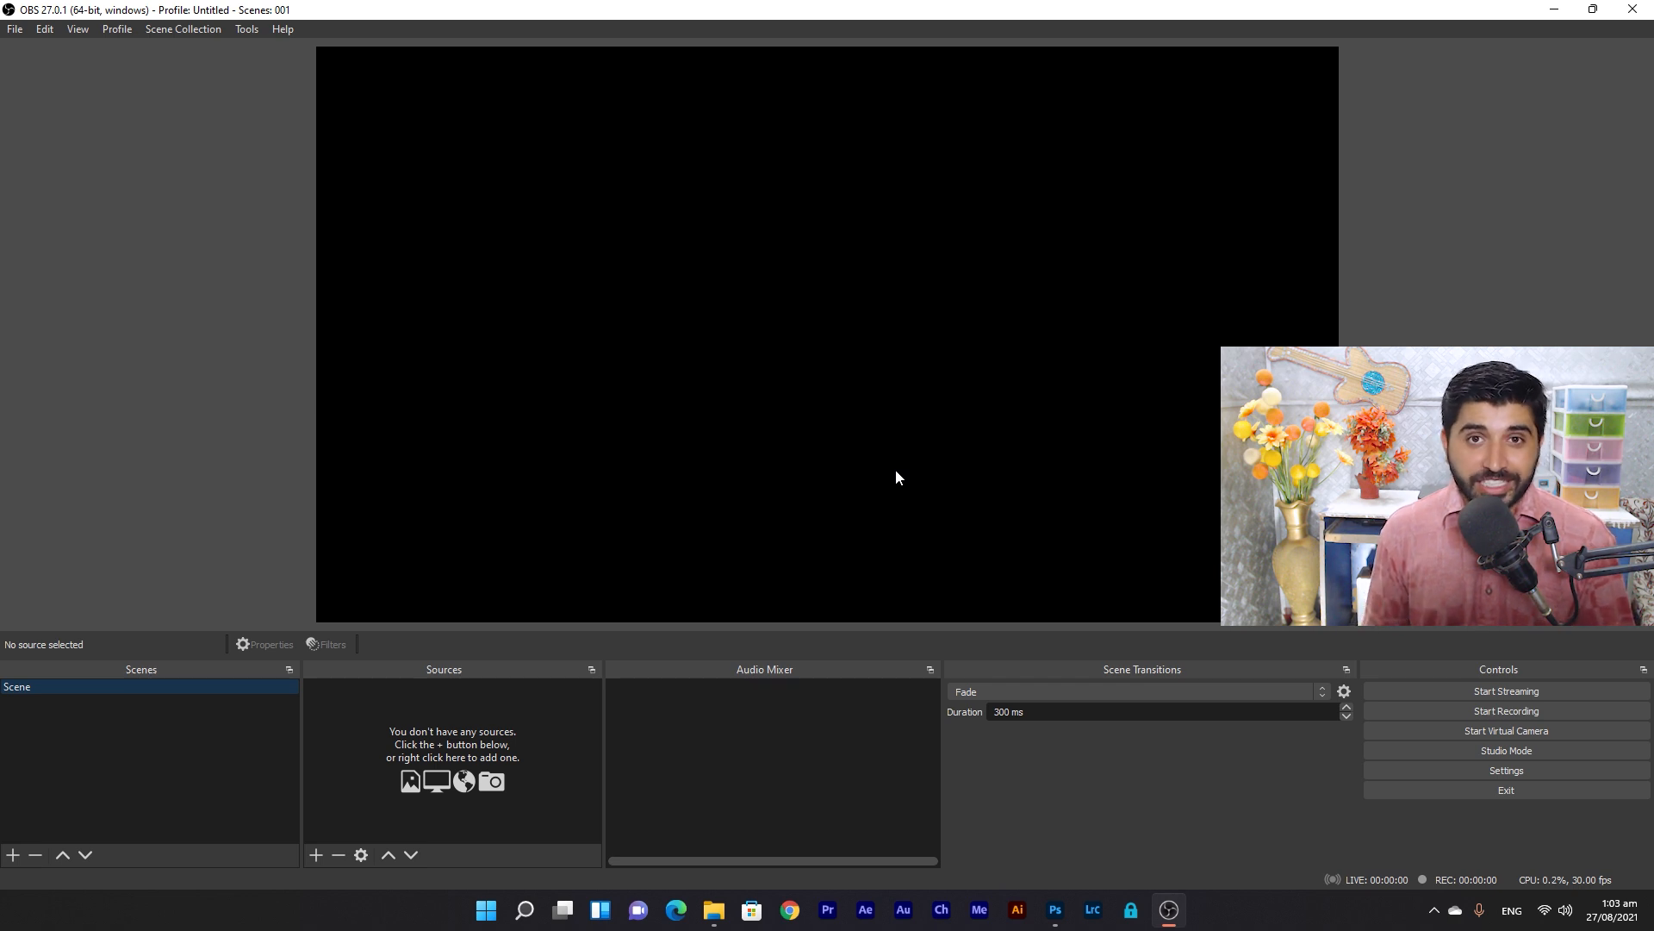
# Import film_editing_school.json and load the film editing school collection, showing Scene 2.
pyautogui.click(192, 32)
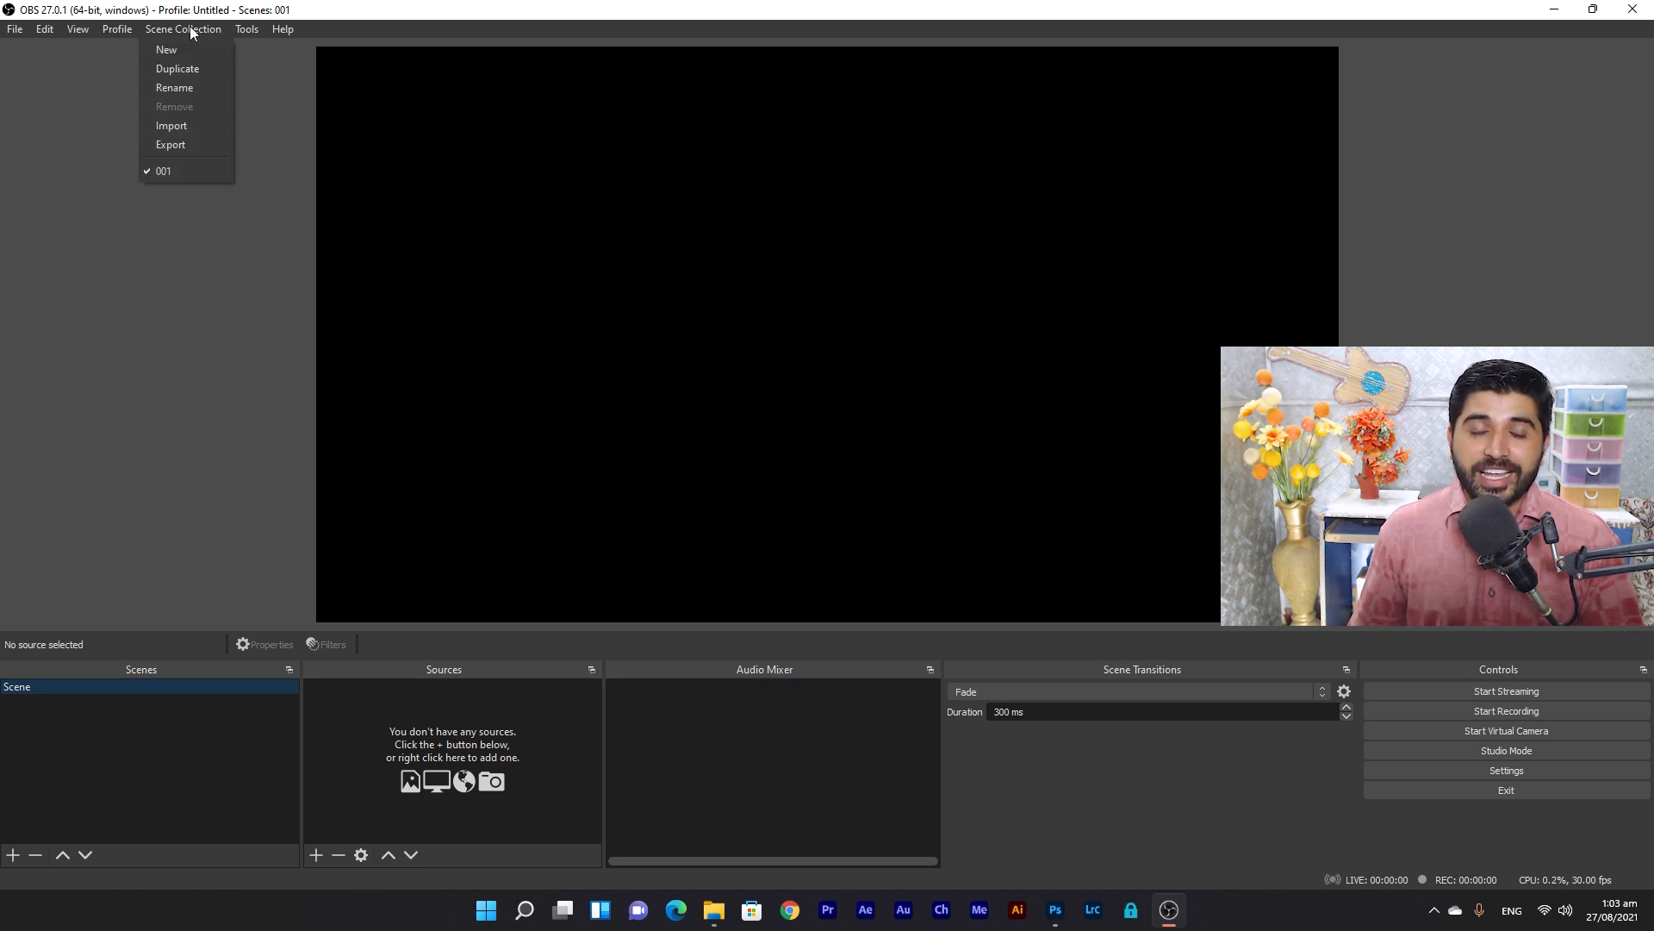
pyautogui.click(197, 136)
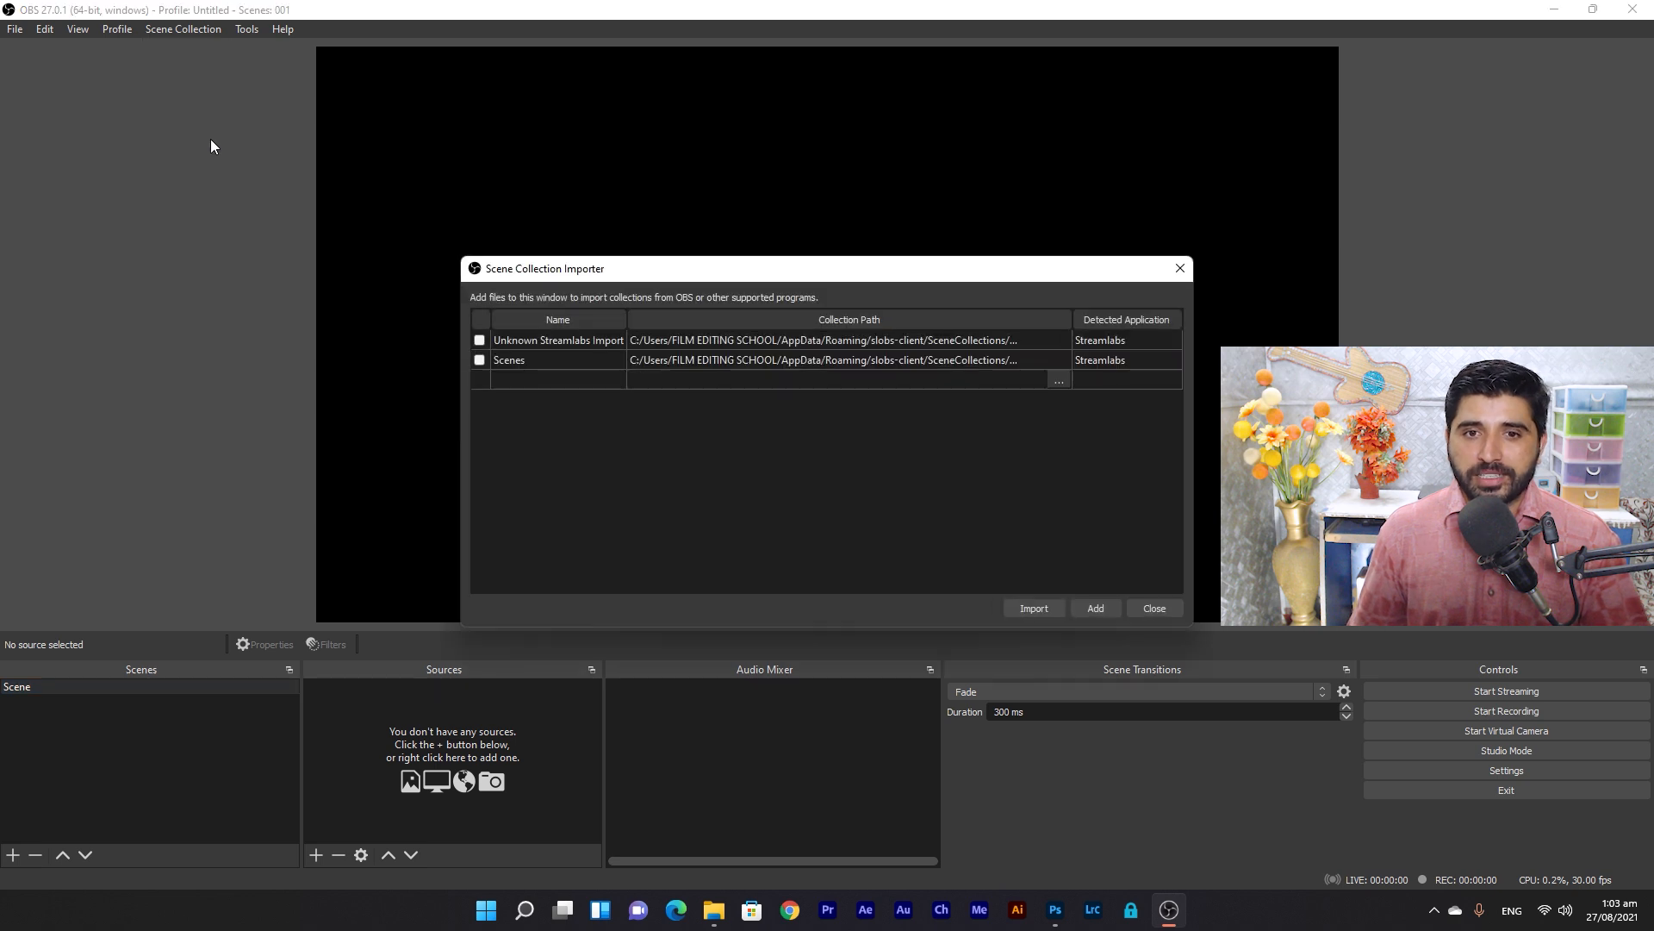
pyautogui.moveTo(810, 270); pyautogui.dragTo(731, 123)
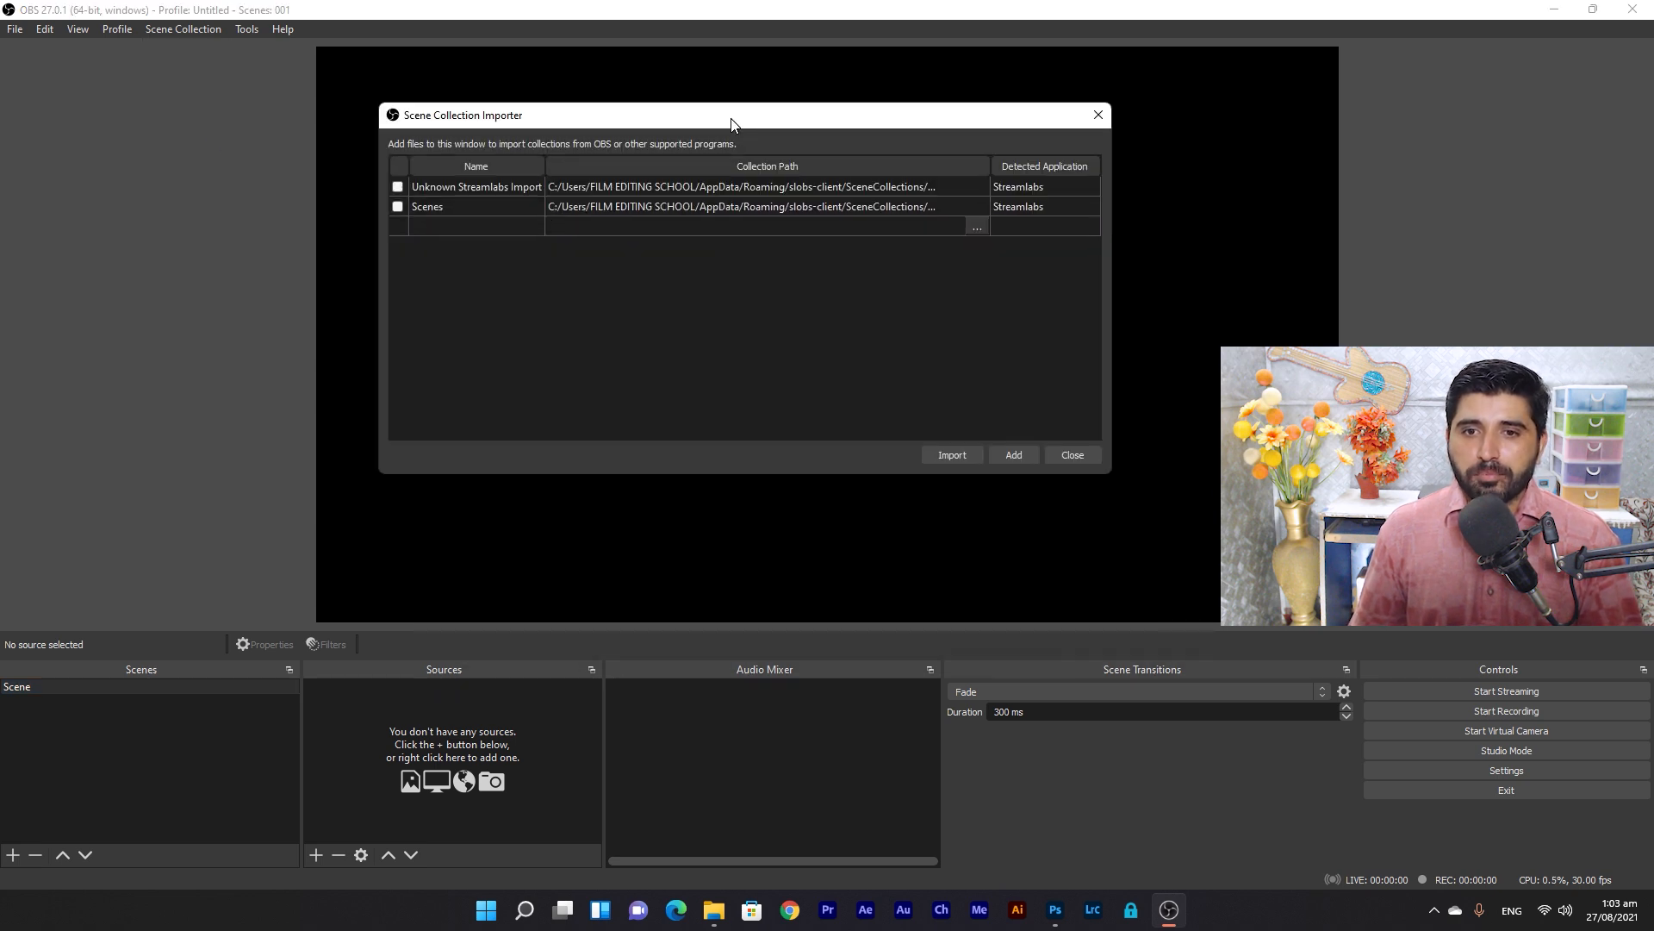
pyautogui.click(1014, 455)
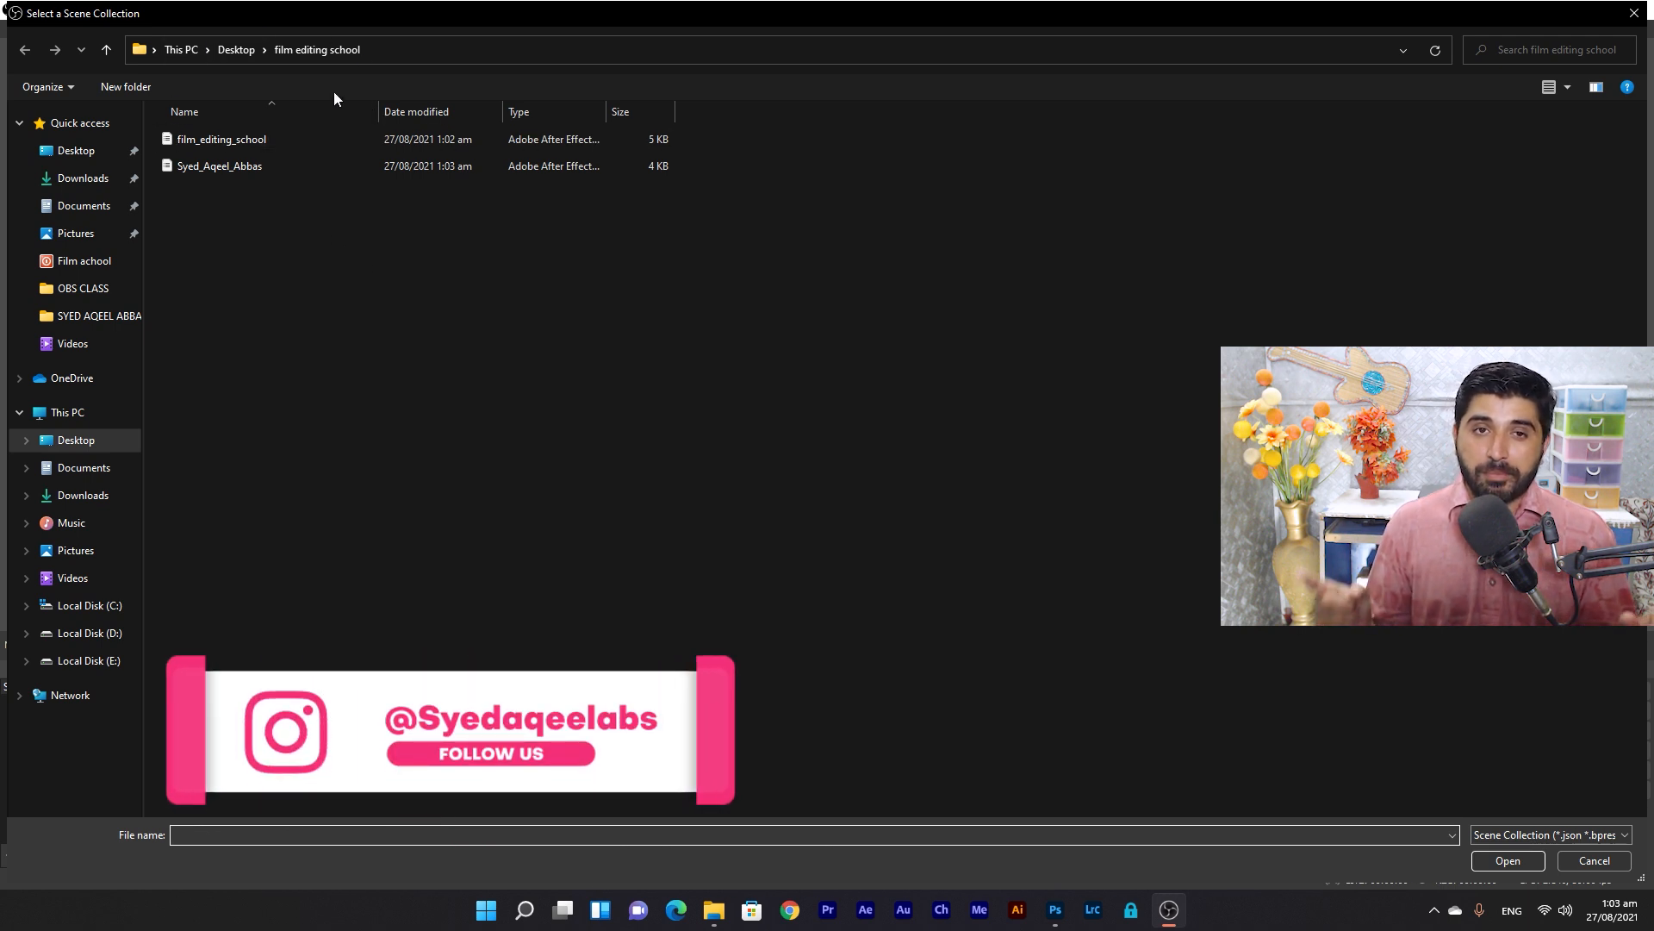
pyautogui.click(240, 142)
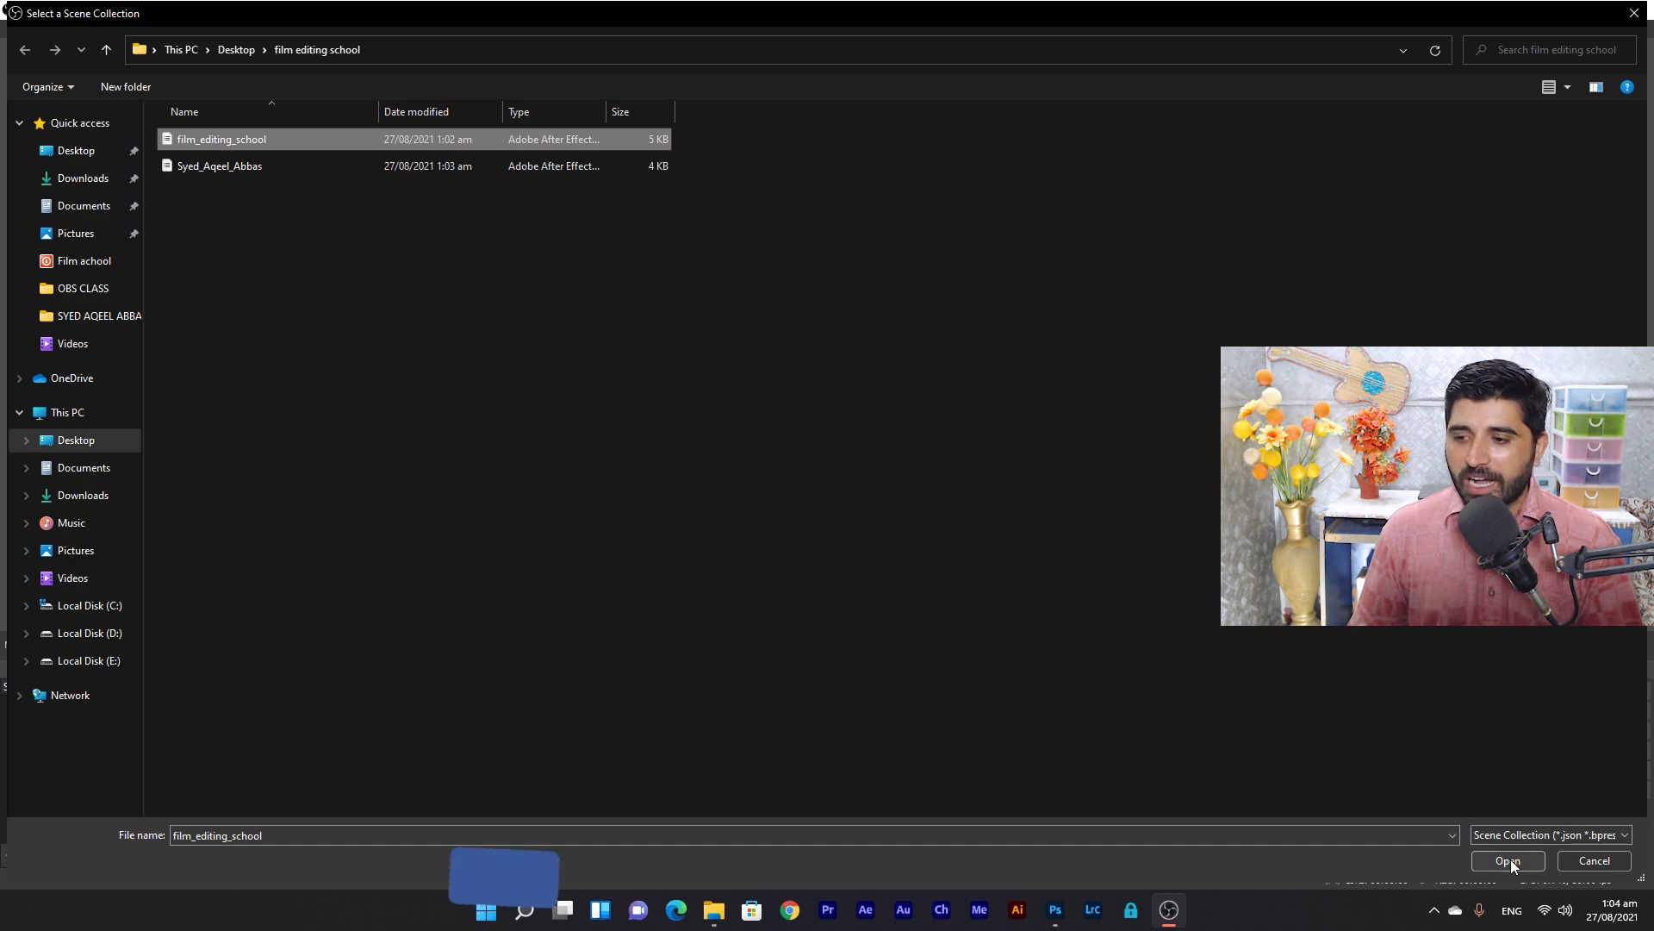
pyautogui.click(1508, 860)
pyautogui.click(958, 457)
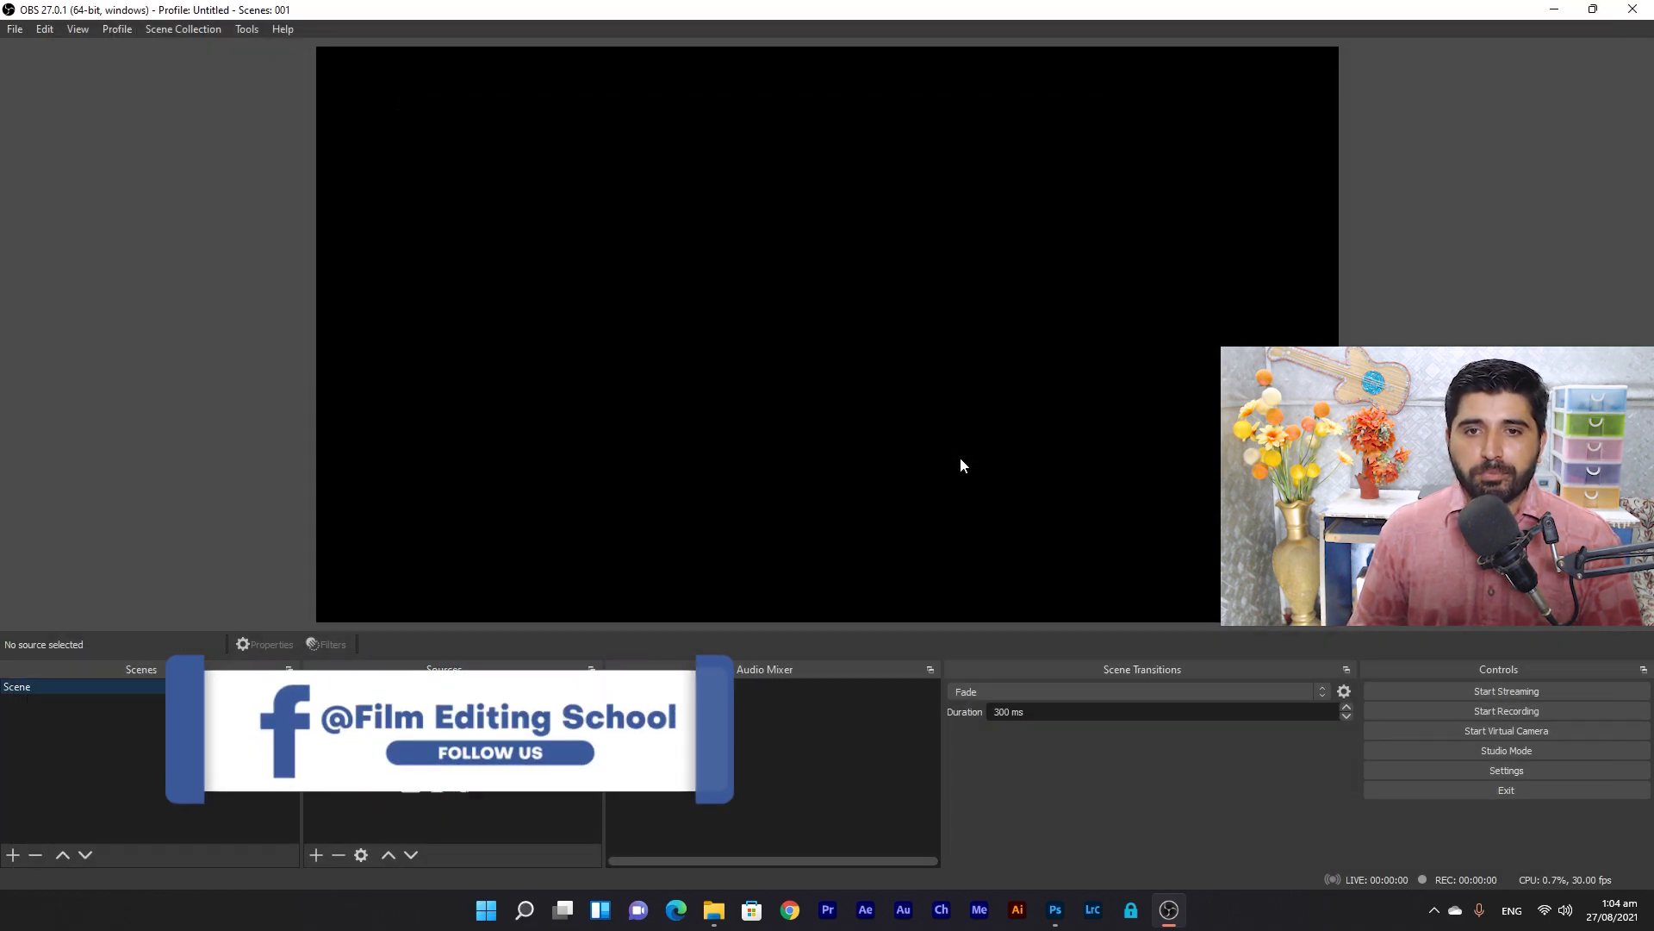
pyautogui.click(193, 33)
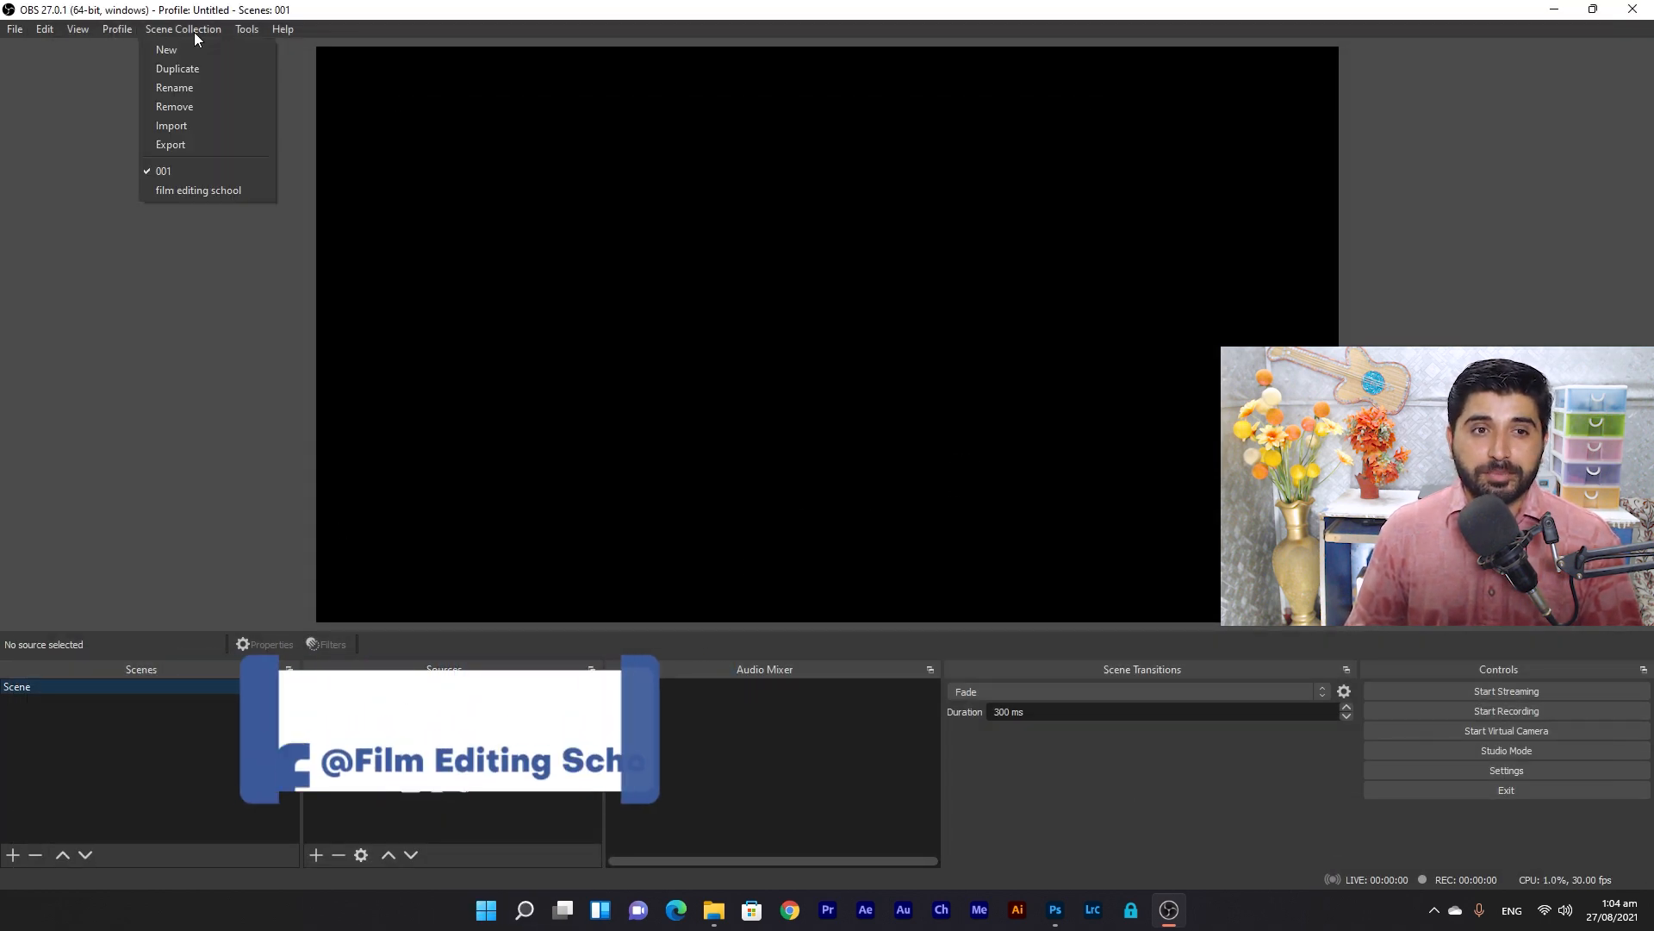
pyautogui.click(224, 192)
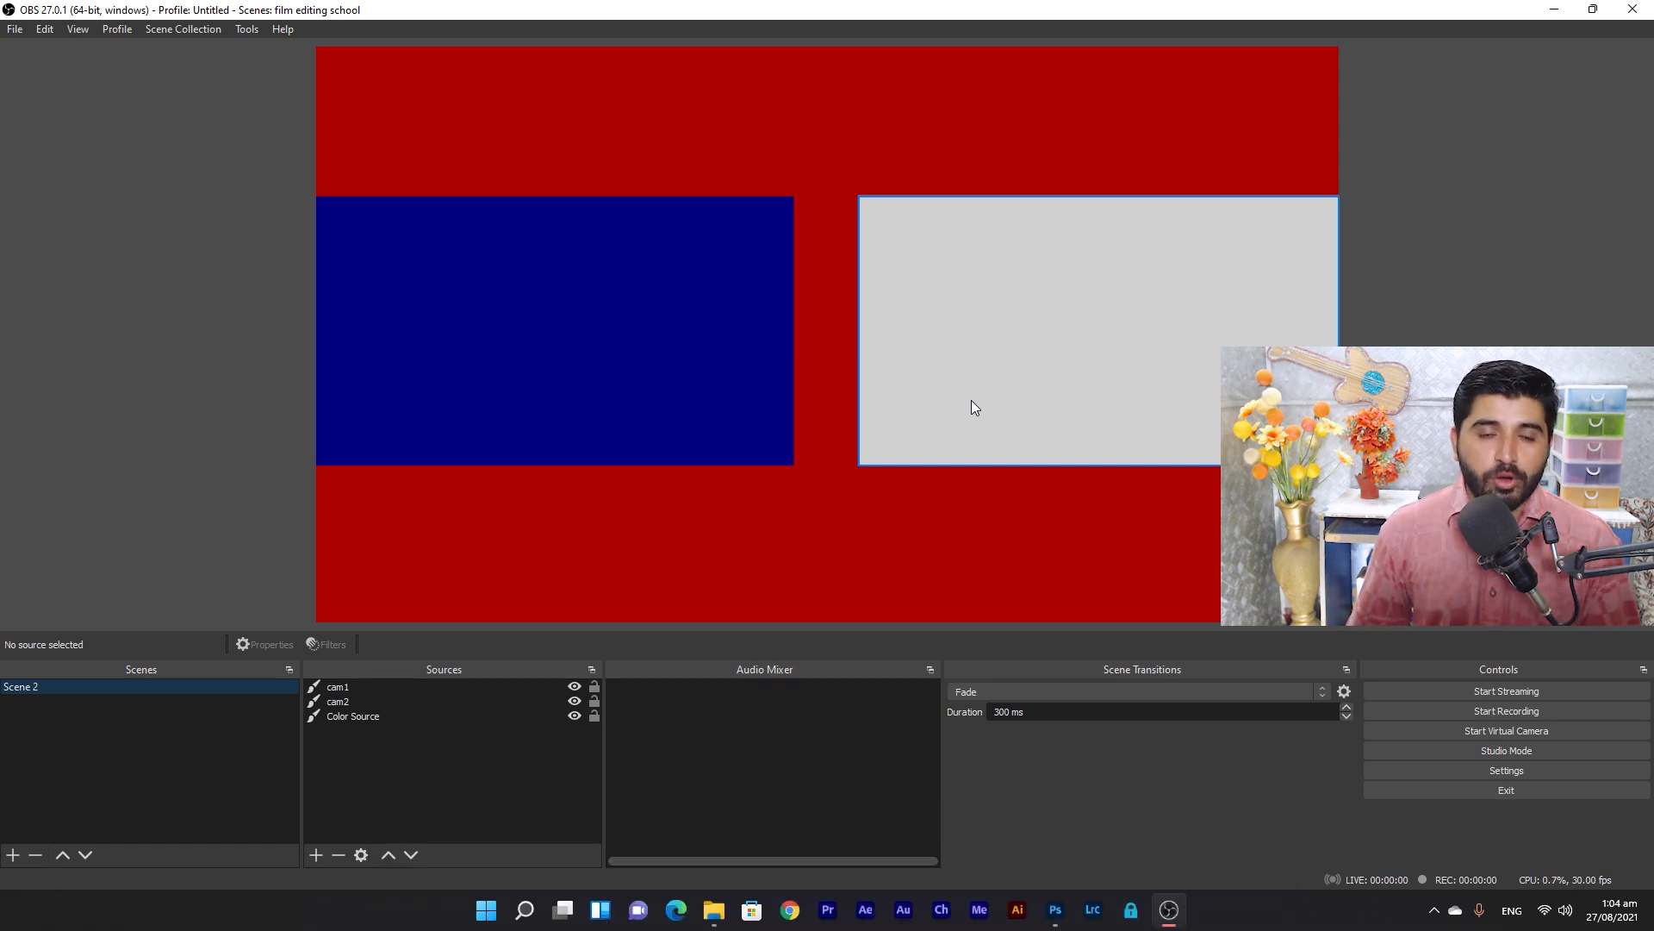
# Begin exporting the current collection, then cancel the export.
pyautogui.click(188, 31)
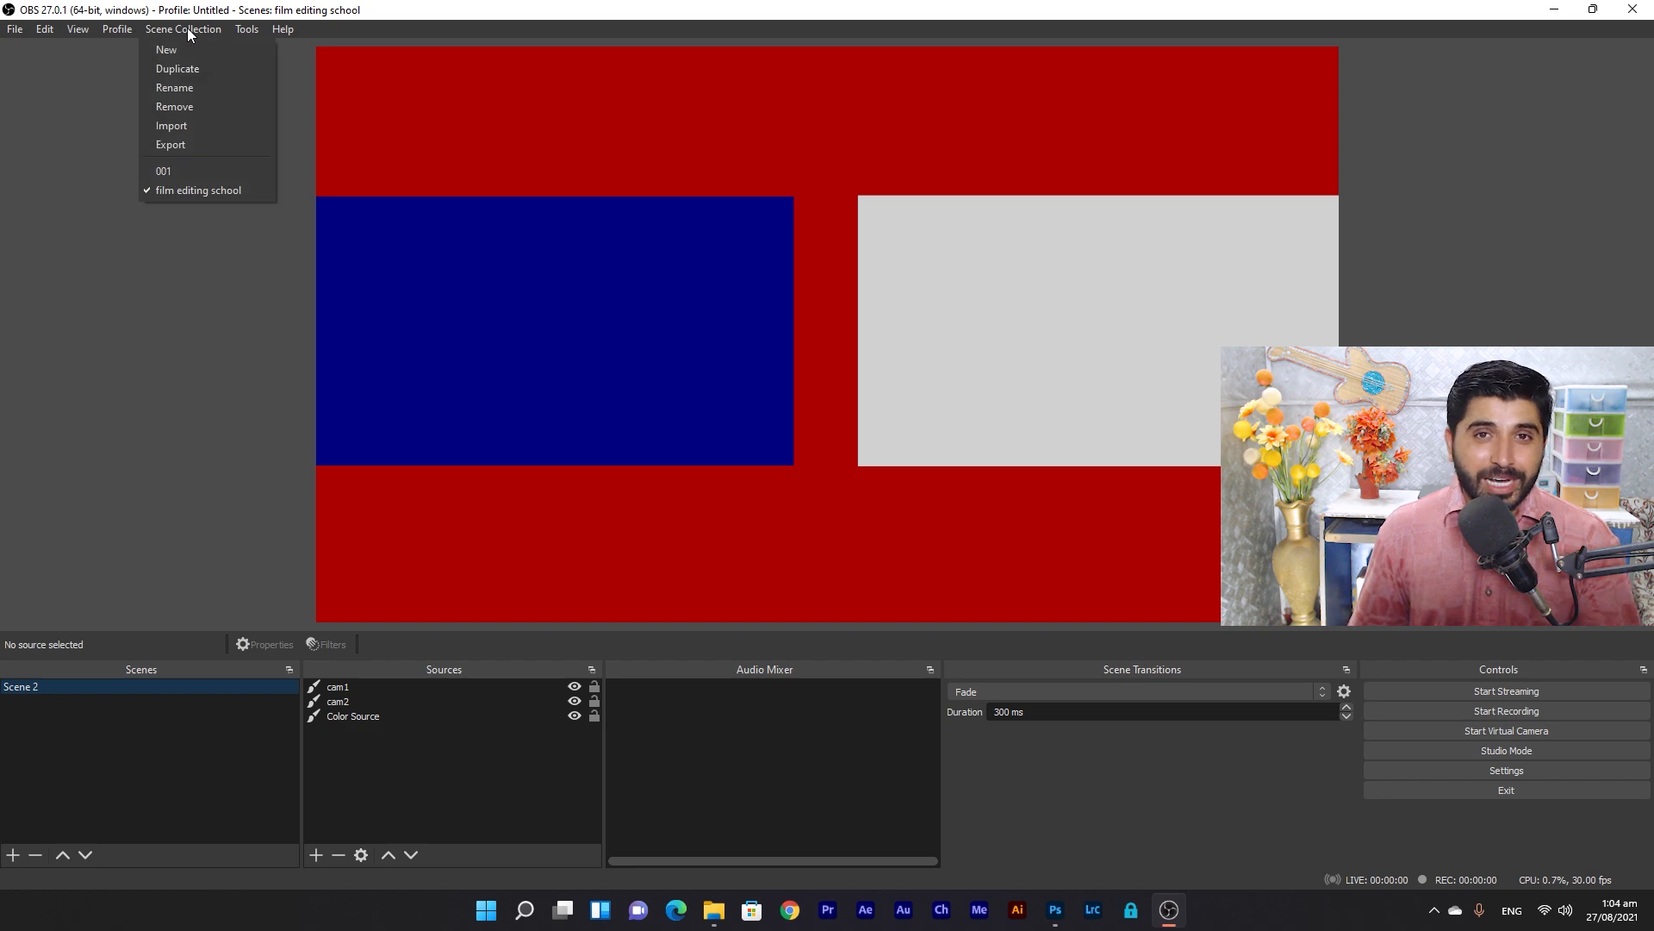
pyautogui.click(203, 145)
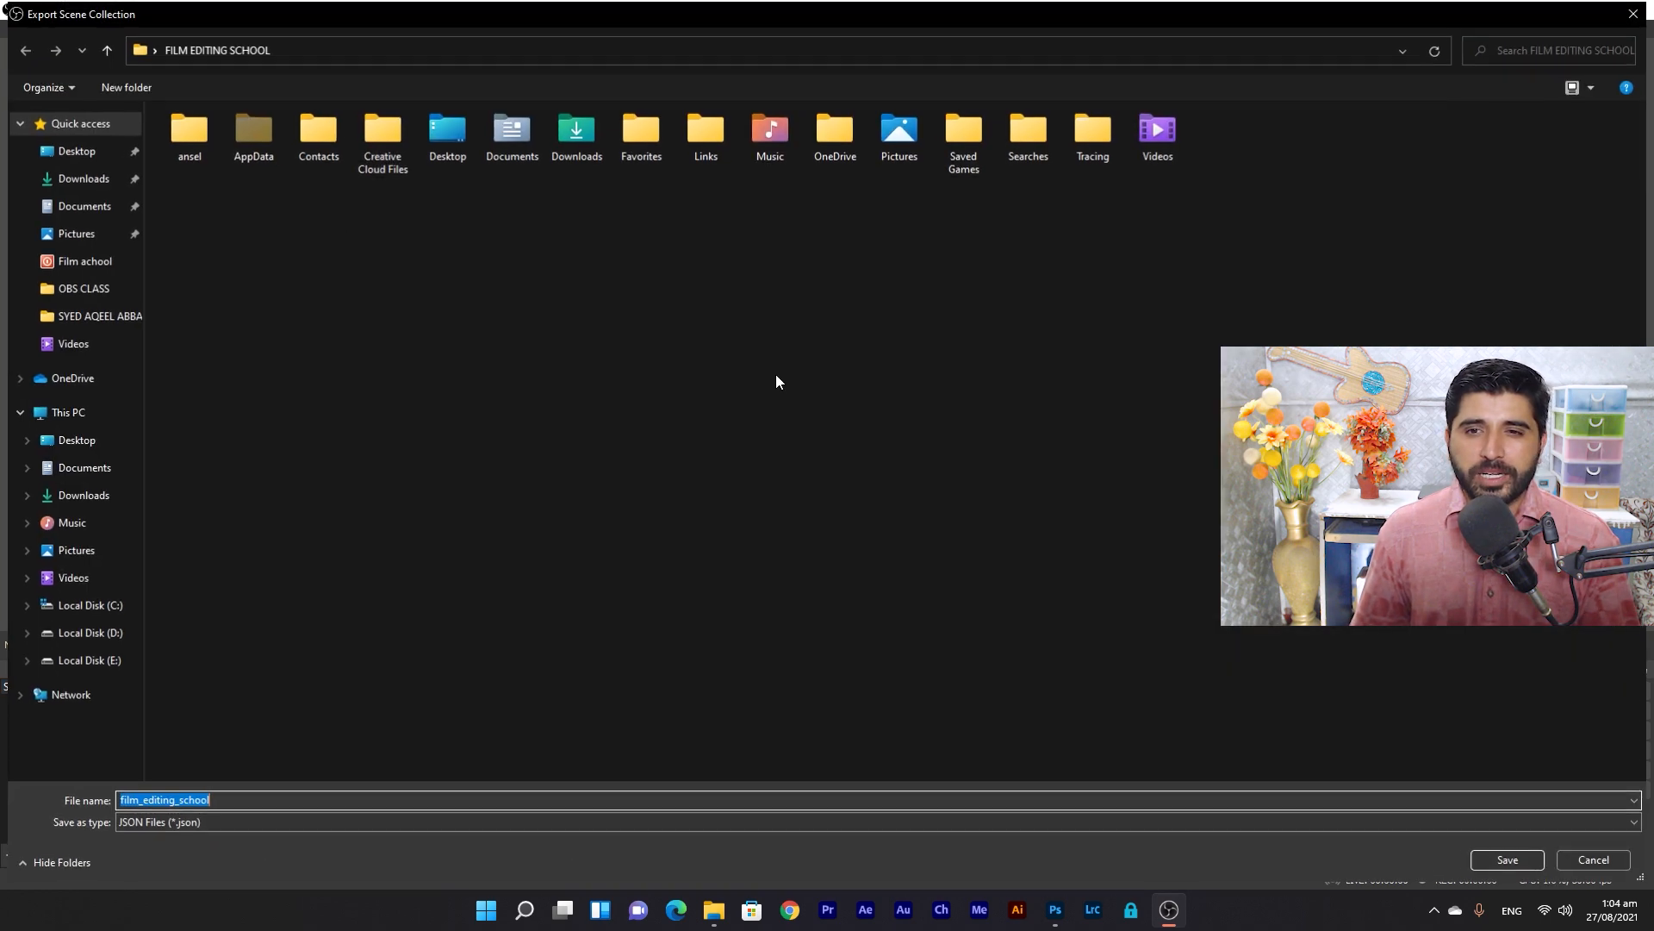
pyautogui.click(1632, 14)
# Import System_Check.json from E:\OBS\My OBS Collection as the System Cheks collection.
pyautogui.click(183, 29)
pyautogui.click(199, 127)
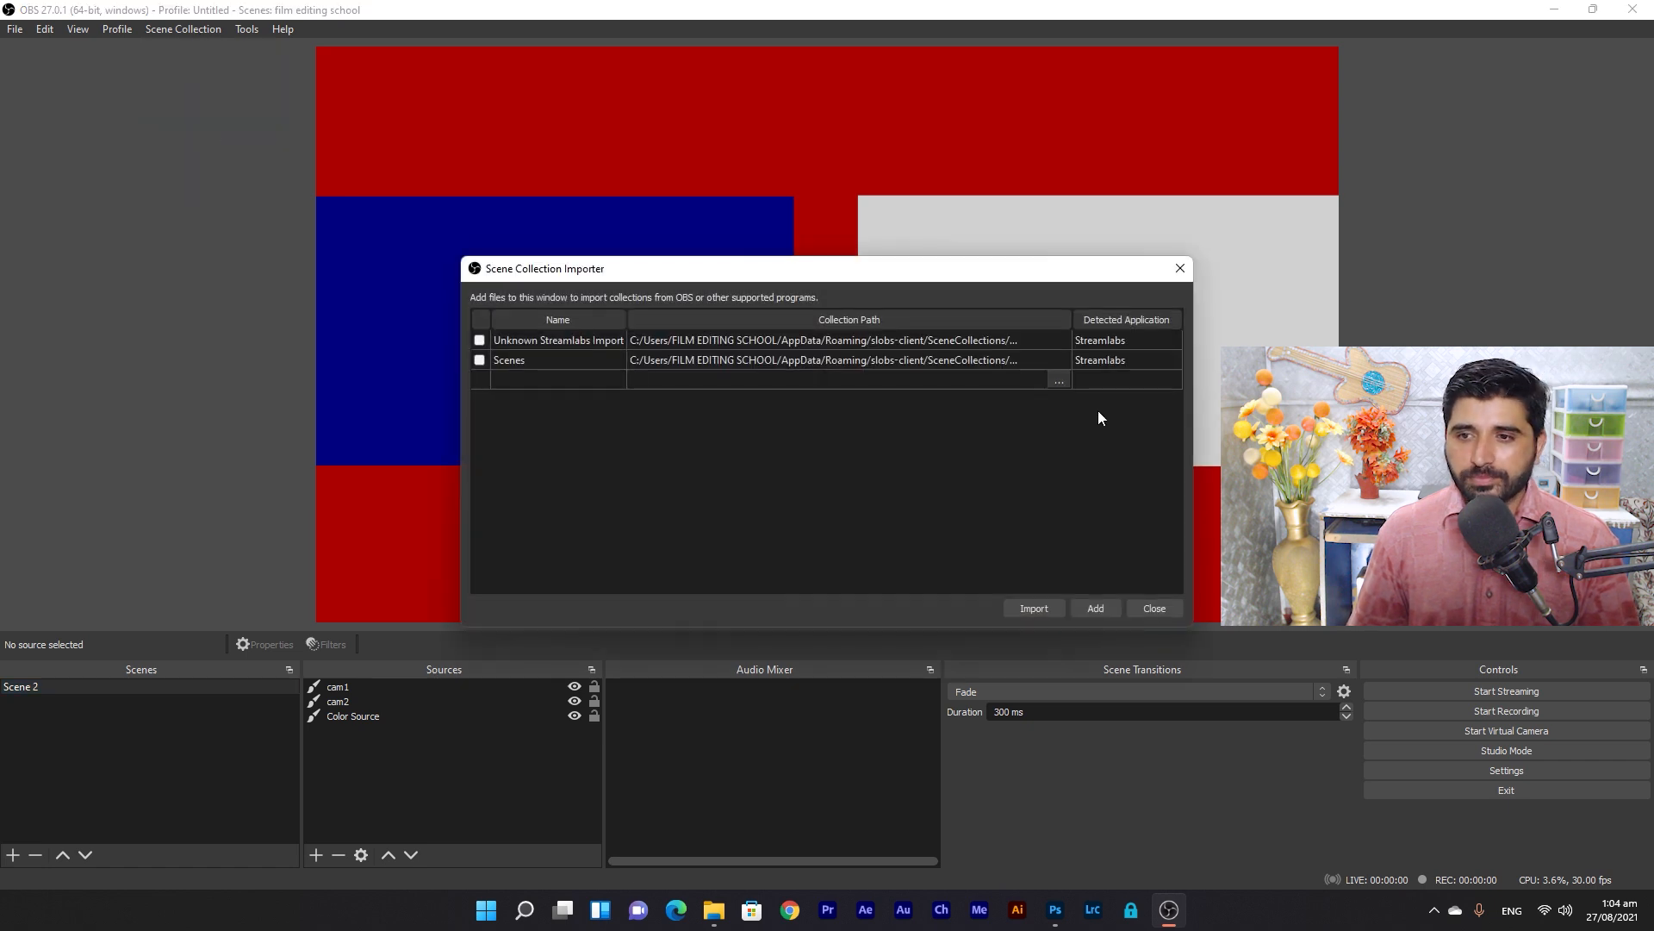
pyautogui.click(1098, 603)
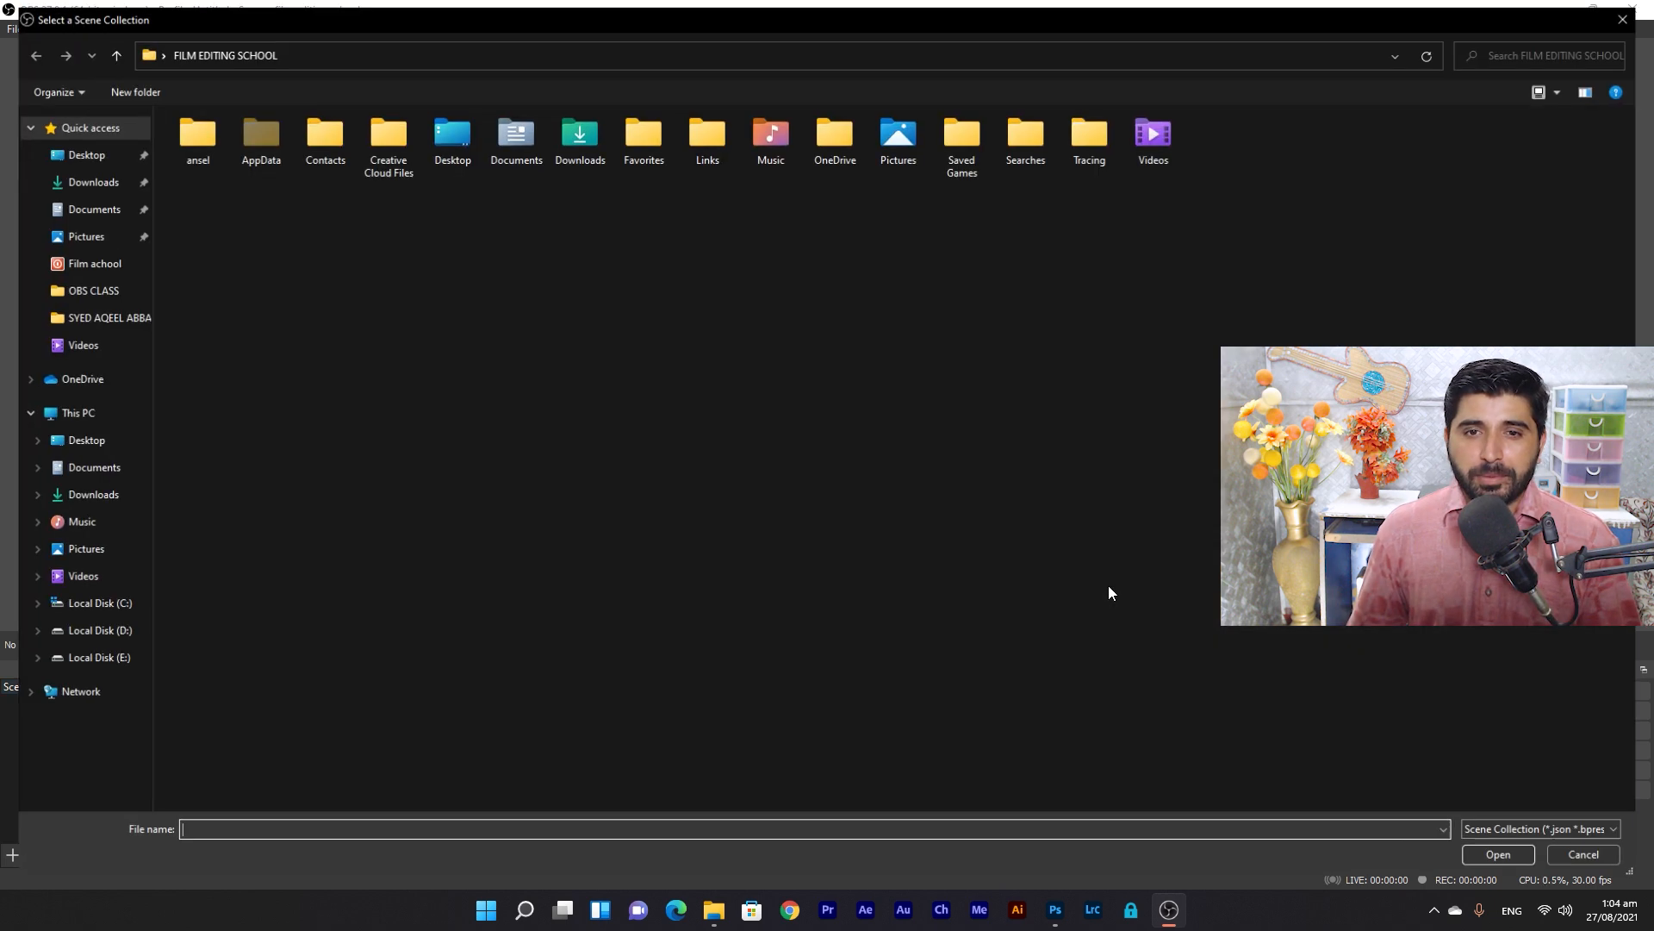
pyautogui.click(89, 660)
pyautogui.press('o')
pyautogui.press('Return')
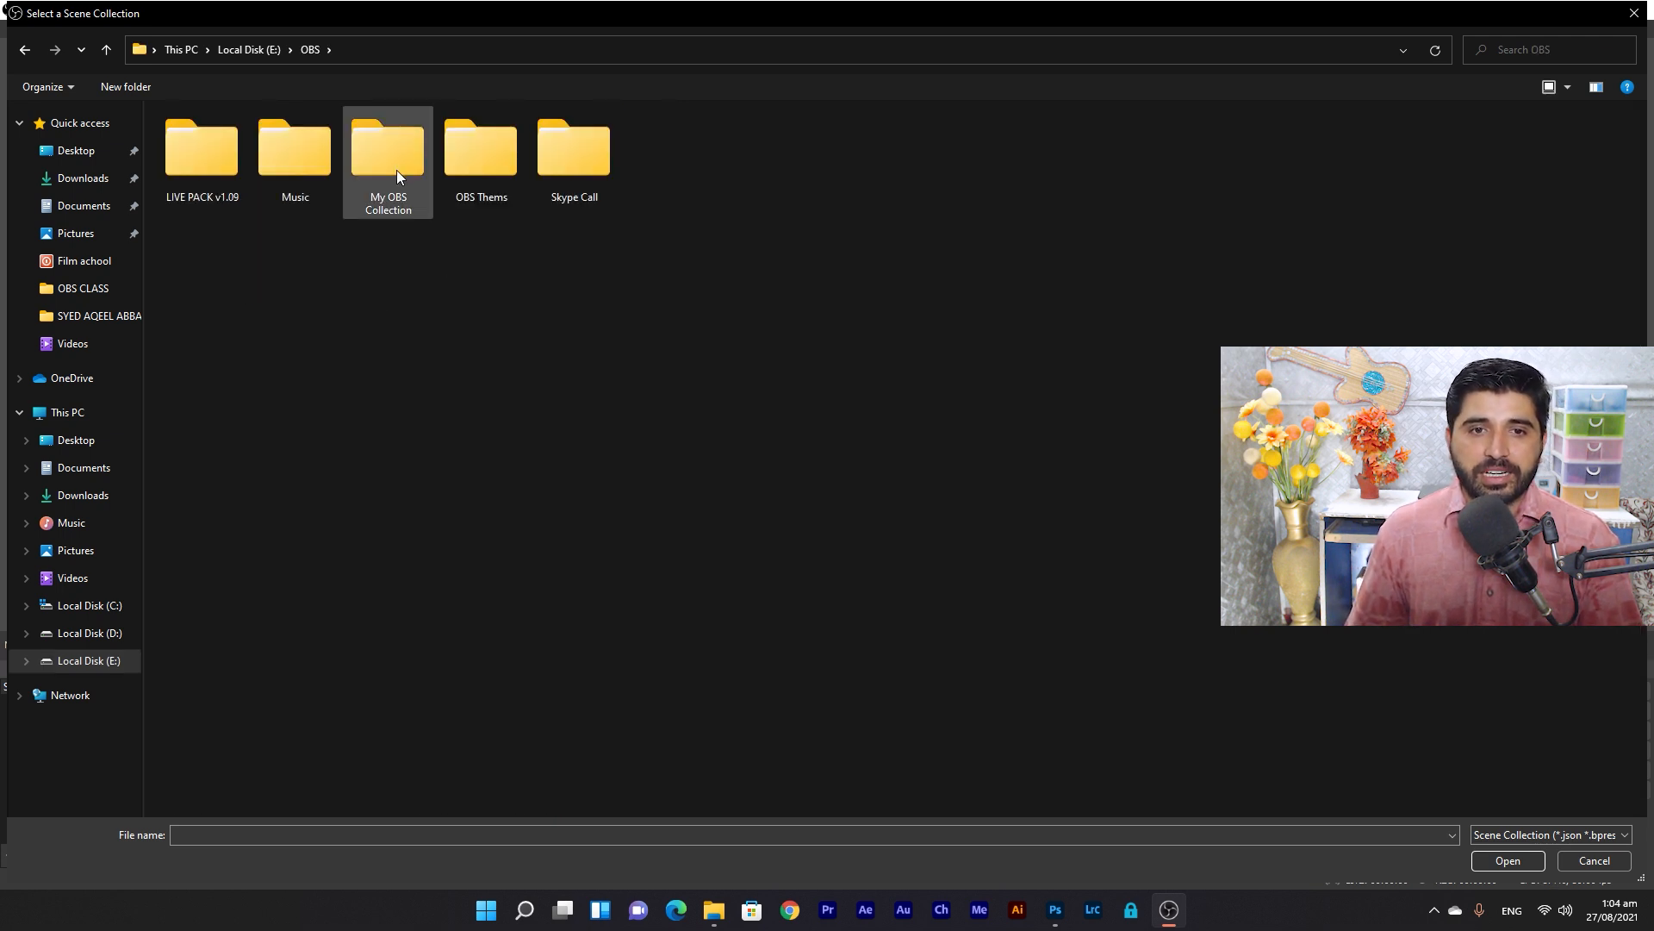
pyautogui.doubleClick(400, 174)
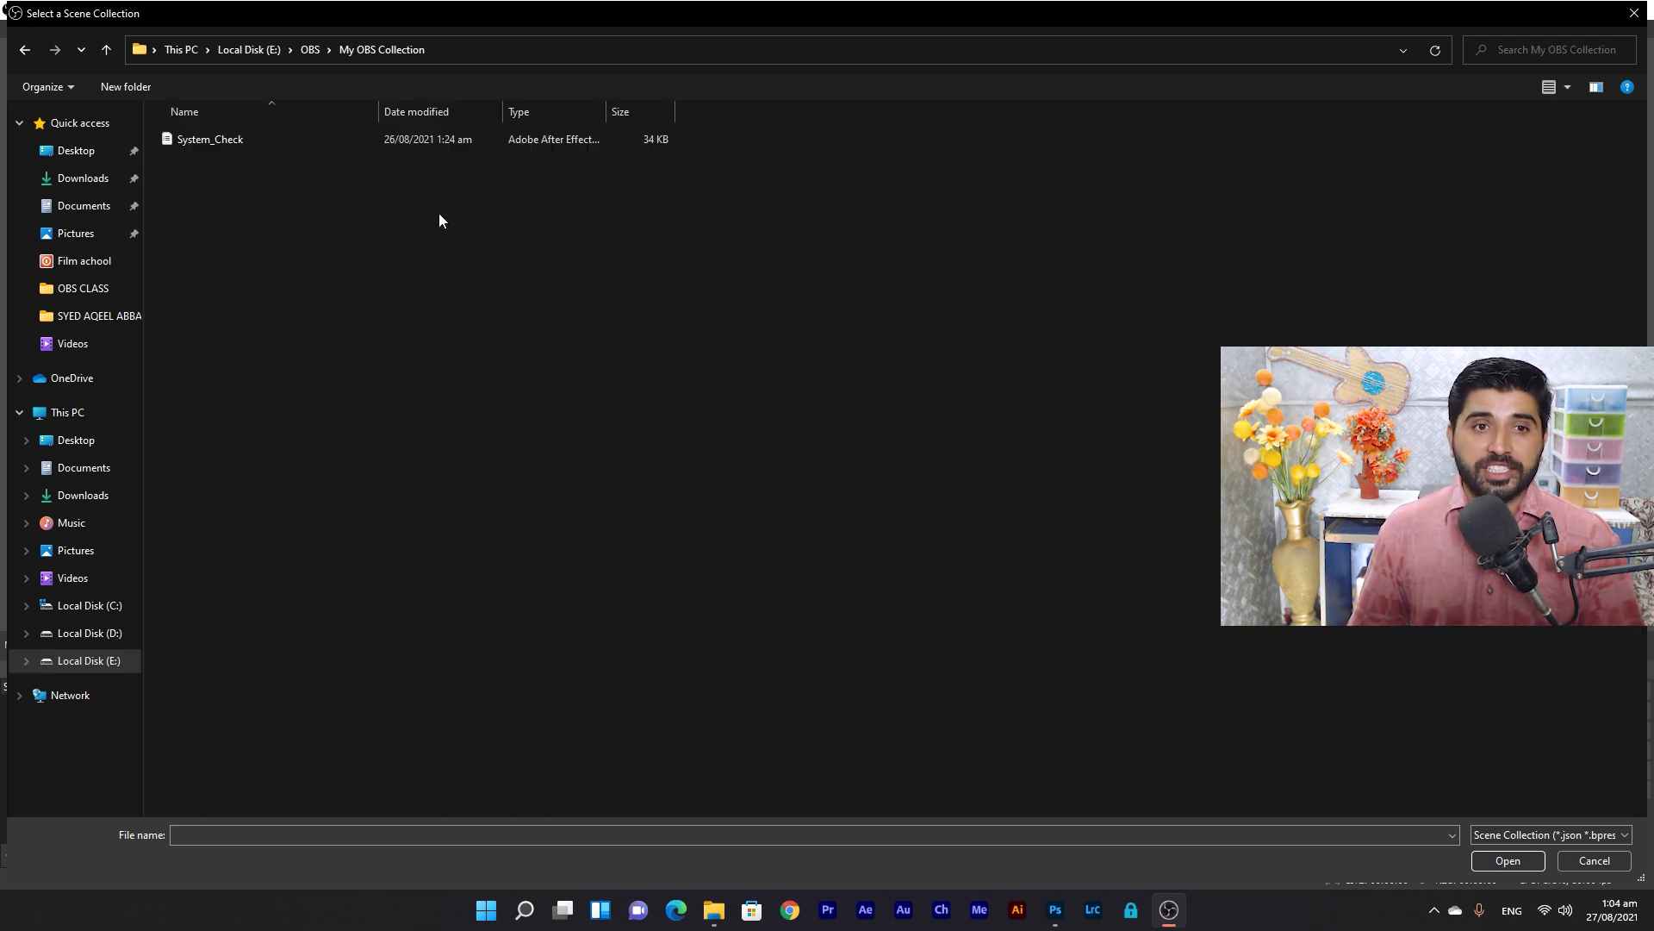
pyautogui.click(230, 143)
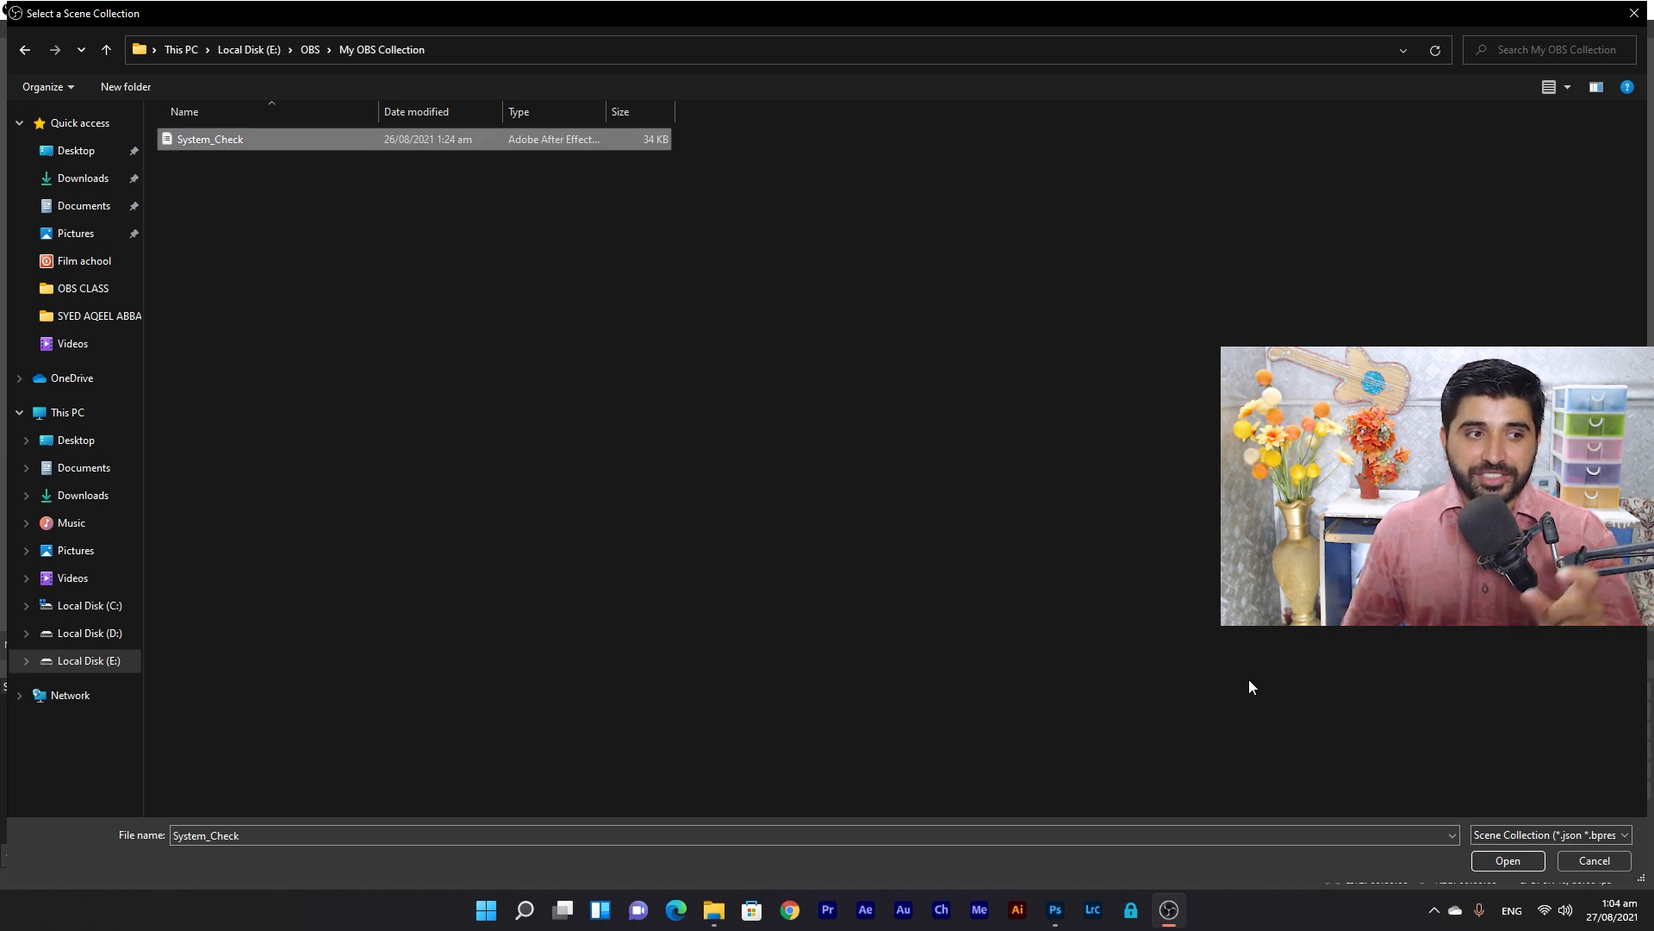
pyautogui.click(1508, 860)
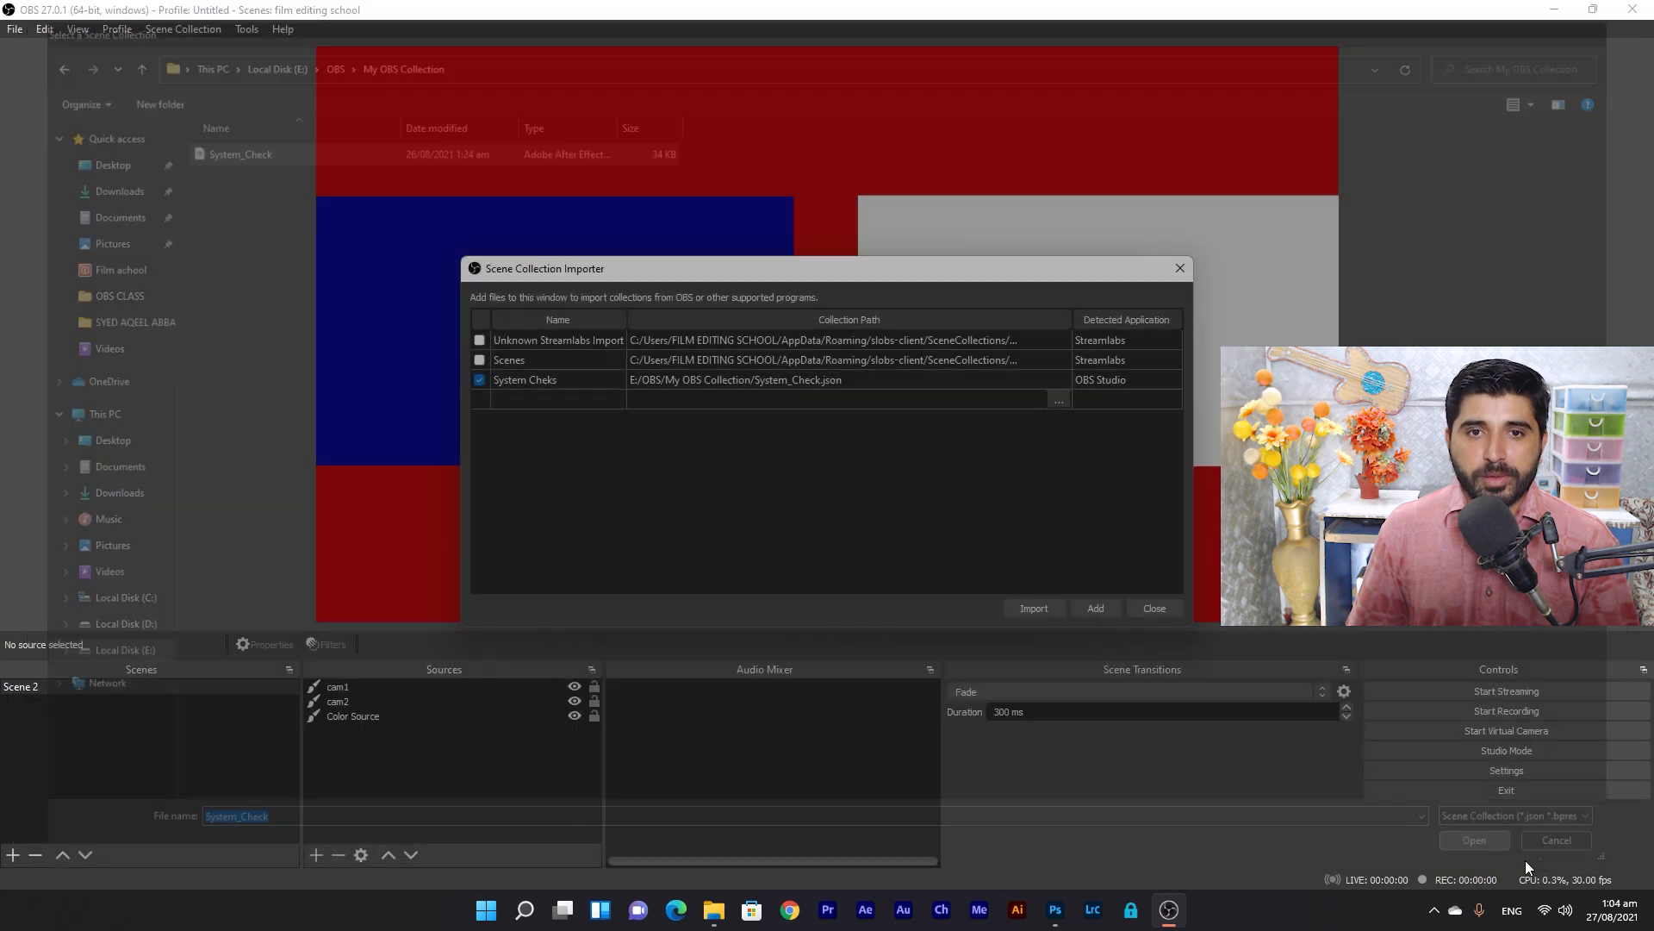
pyautogui.click(1052, 608)
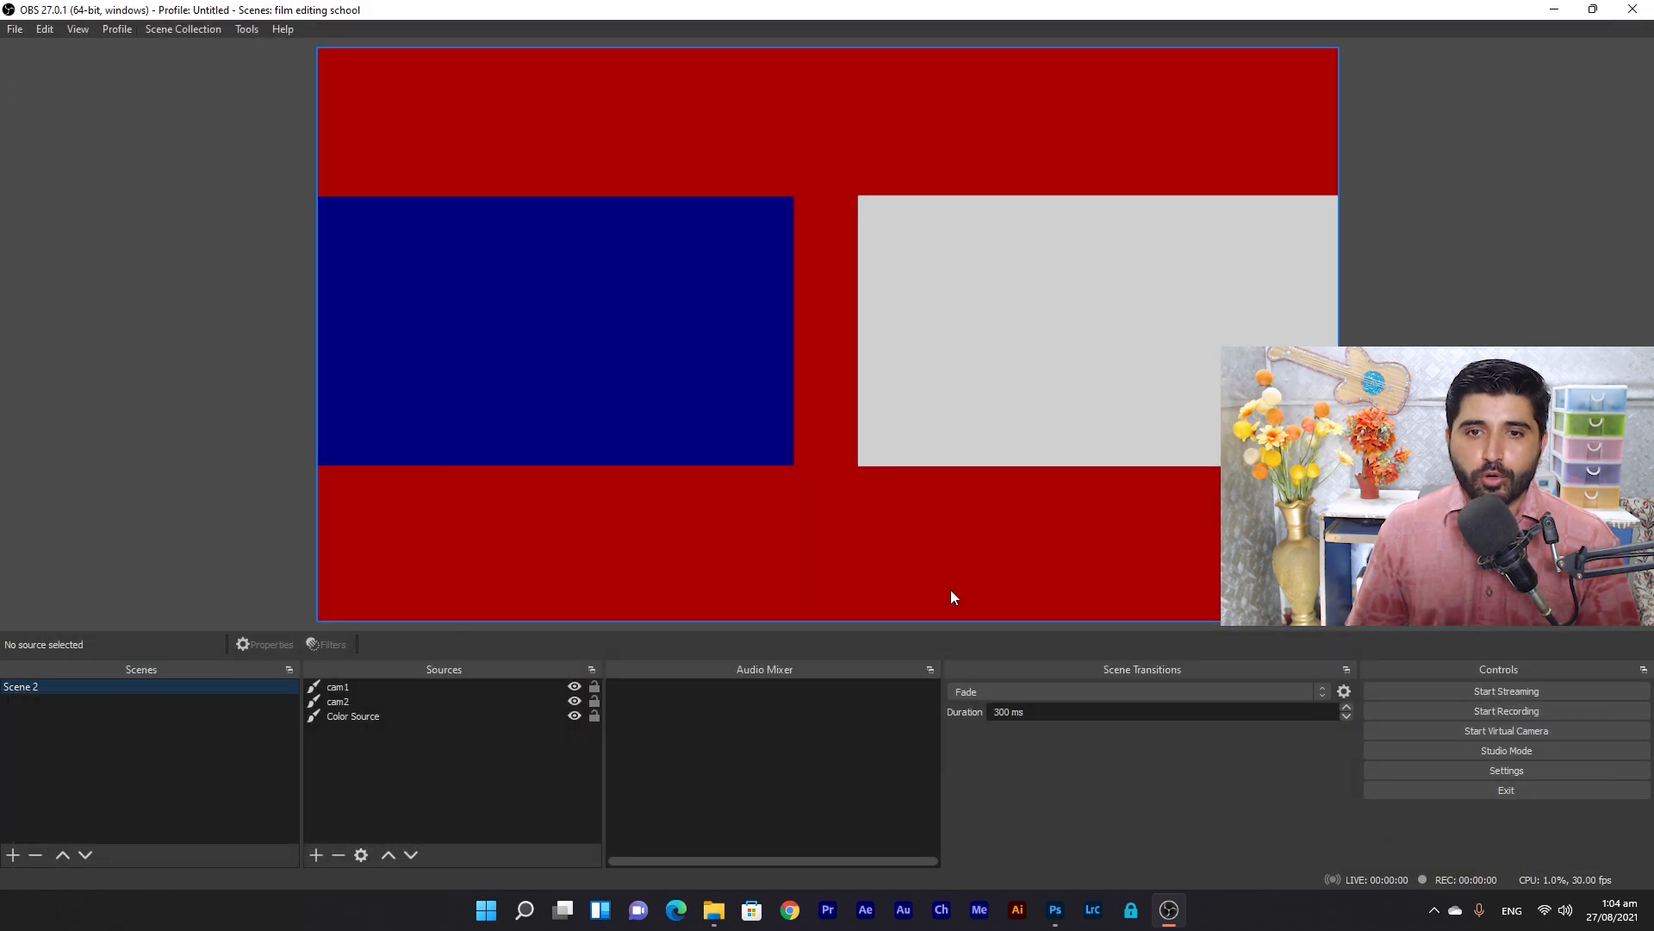
# Load System Cheks and preview its Strat and Ready Stream overlay scenes.
pyautogui.click(204, 30)
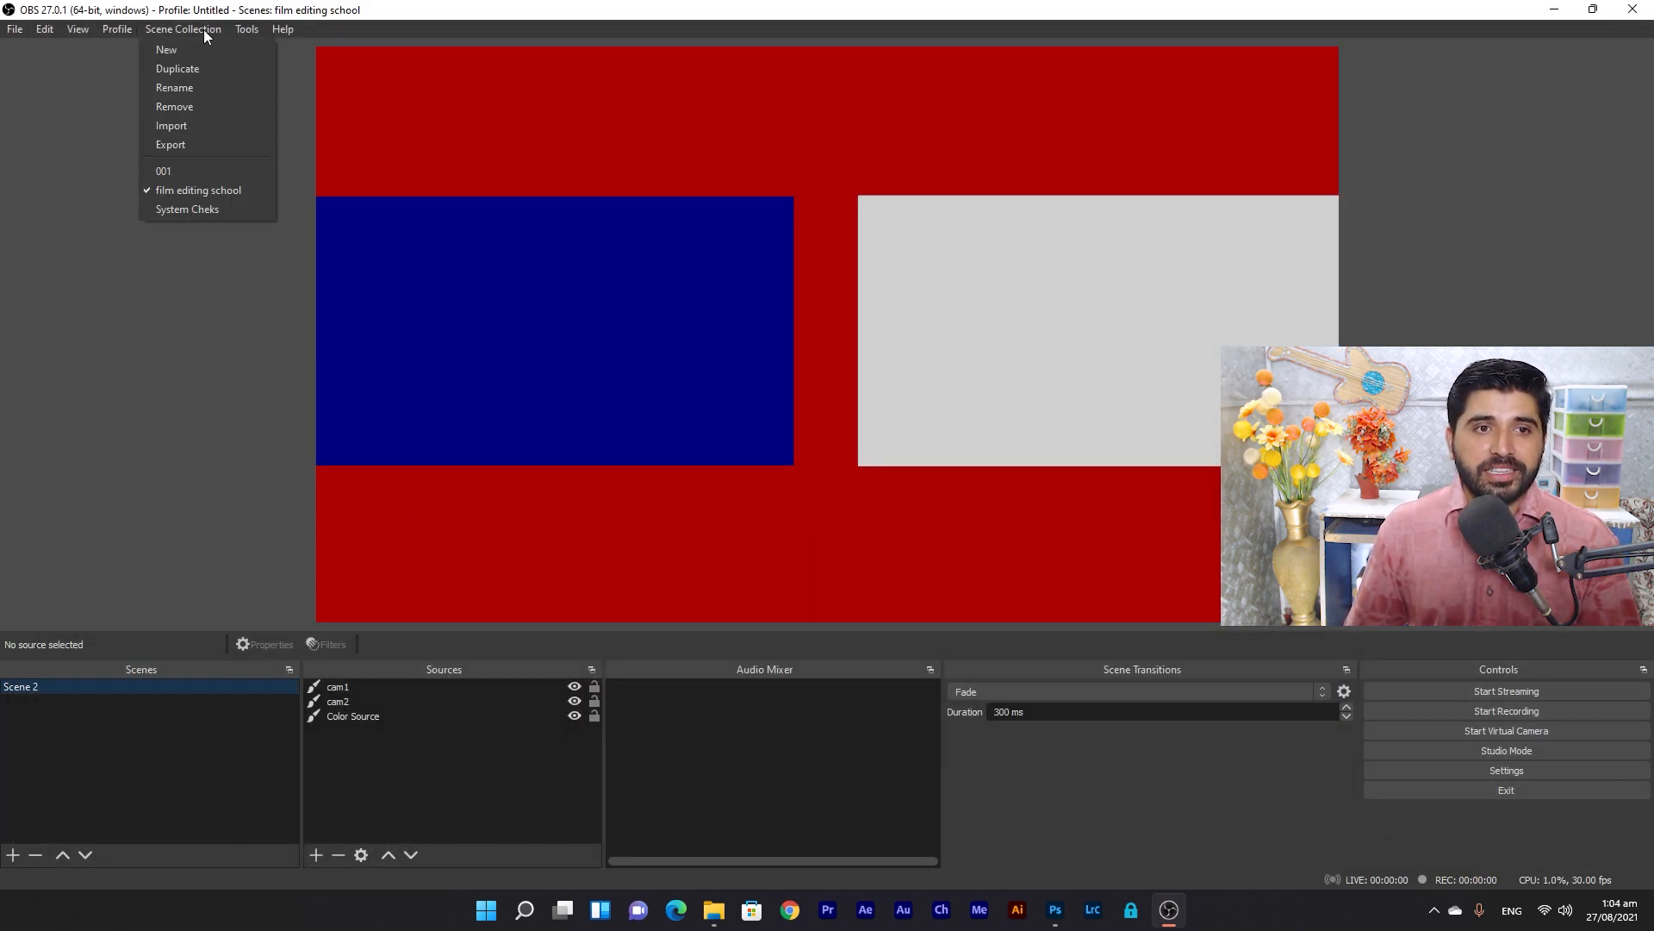
pyautogui.click(215, 209)
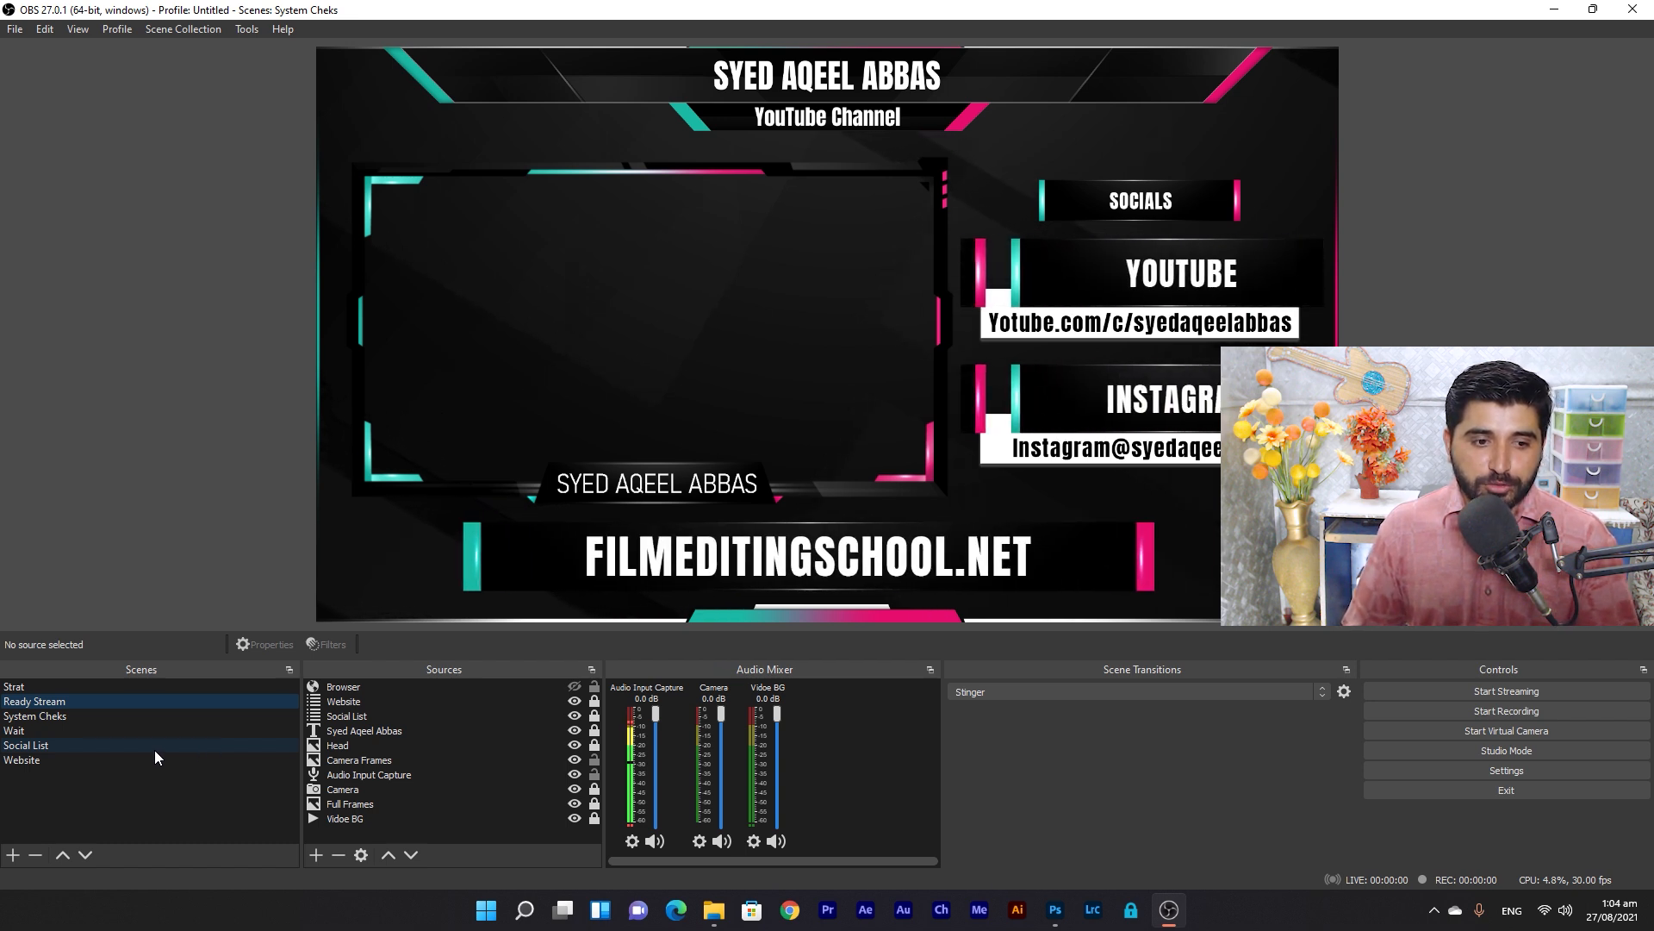
pyautogui.click(27, 686)
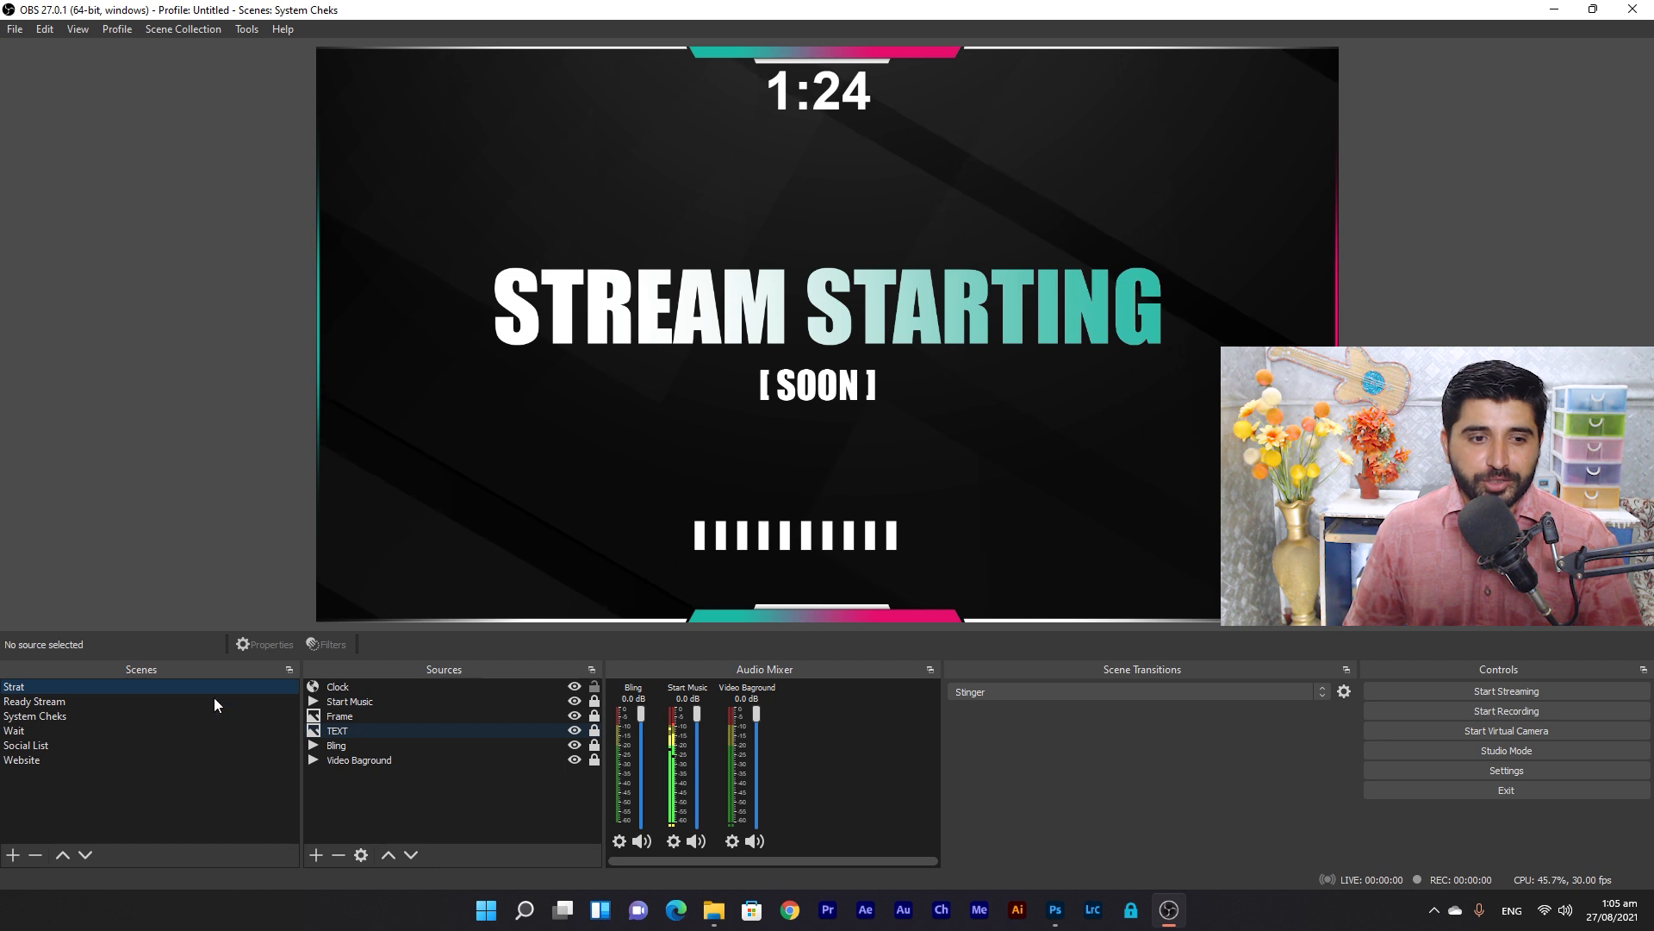
pyautogui.click(60, 701)
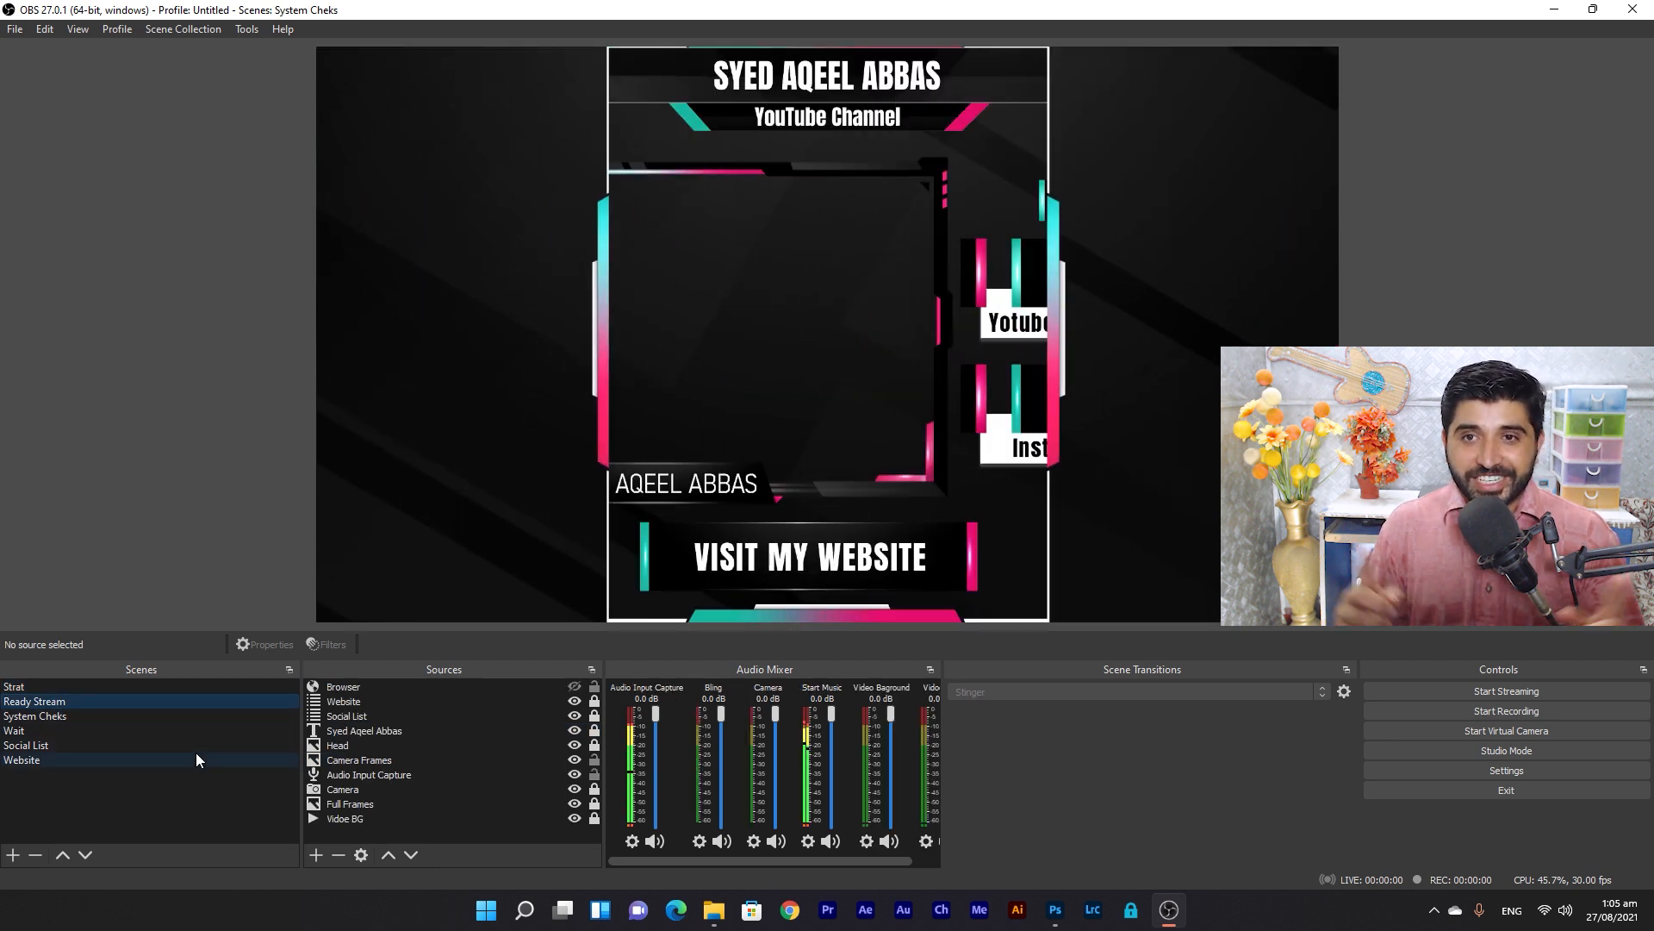